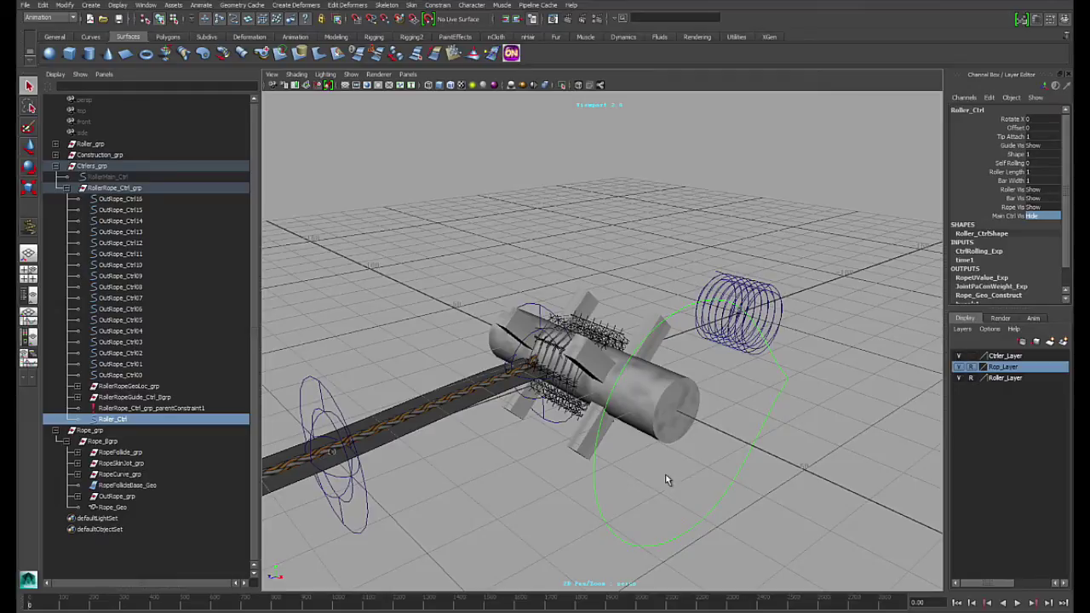
Step: Examine the roller, its rope windings and the helical curves beside it from several angles
{"action": "left_click_drag", "start_coordinate": [665, 475], "coordinate": [685, 512], "text": "alt"}
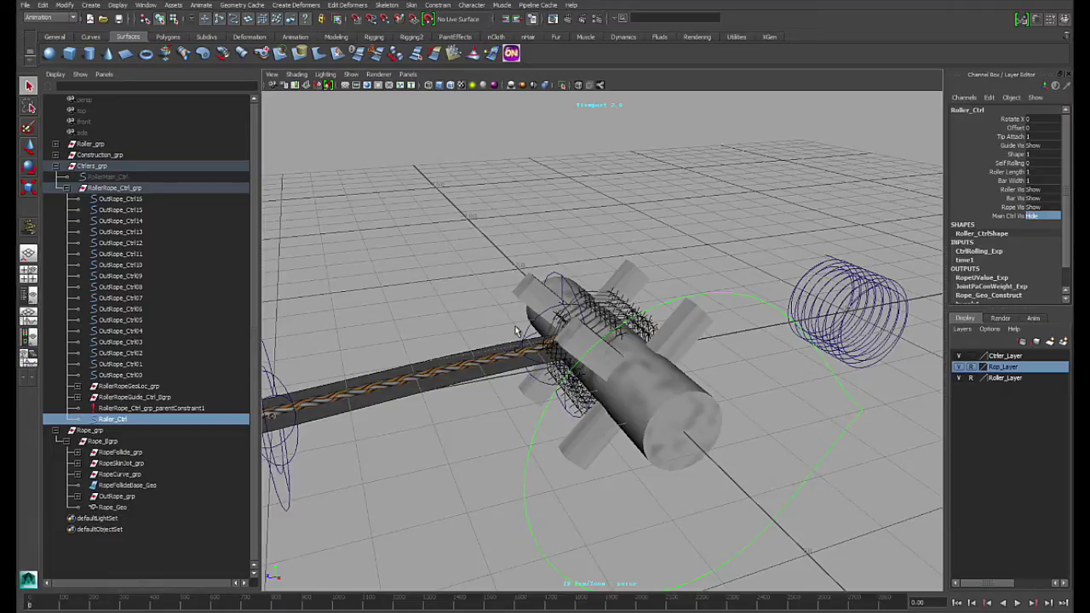
{"action": "left_click_drag", "start_coordinate": [575, 456], "coordinate": [568, 431], "text": "alt"}
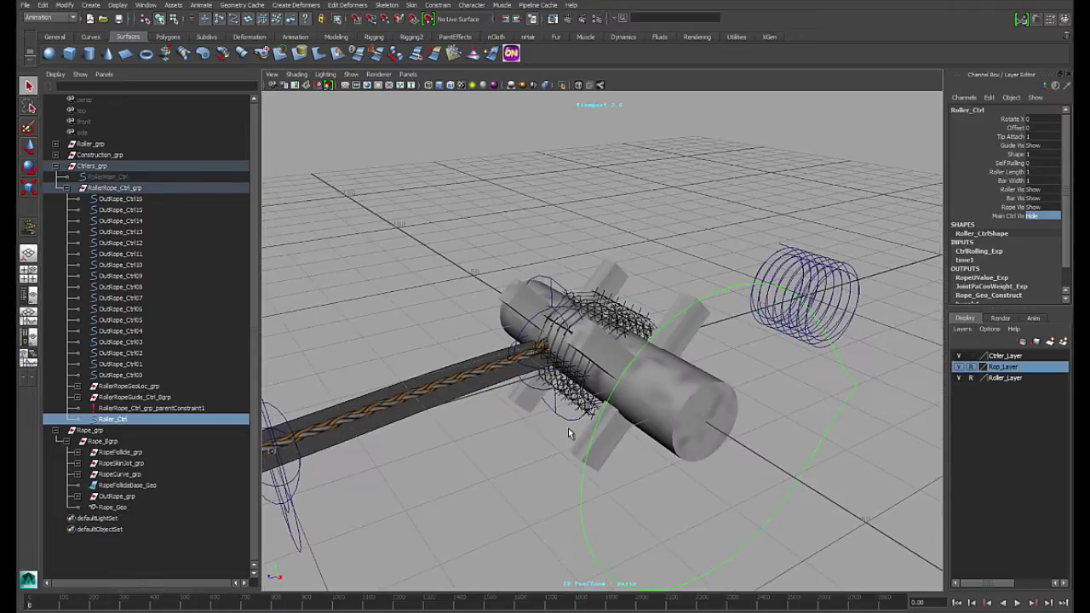
{"action": "mouse_move", "coordinate": [555, 361]}
{"action": "left_mouse_down", "text": "alt"}
{"action": "mouse_move", "coordinate": [604, 370]}
{"action": "mouse_move", "coordinate": [551, 359]}
{"action": "left_mouse_up", "text": "alt"}
{"action": "left_click_drag", "start_coordinate": [744, 423], "coordinate": [526, 347], "text": "alt"}
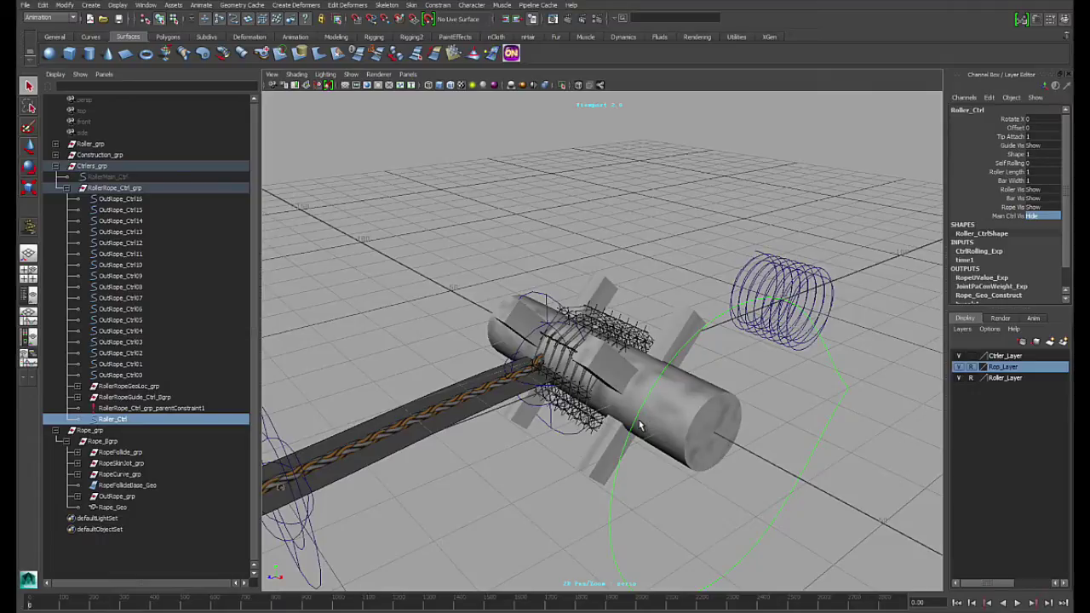
{"action": "left_click_drag", "start_coordinate": [641, 419], "coordinate": [601, 423], "text": "alt"}
{"action": "left_click_drag", "start_coordinate": [527, 502], "coordinate": [578, 434], "text": "alt"}
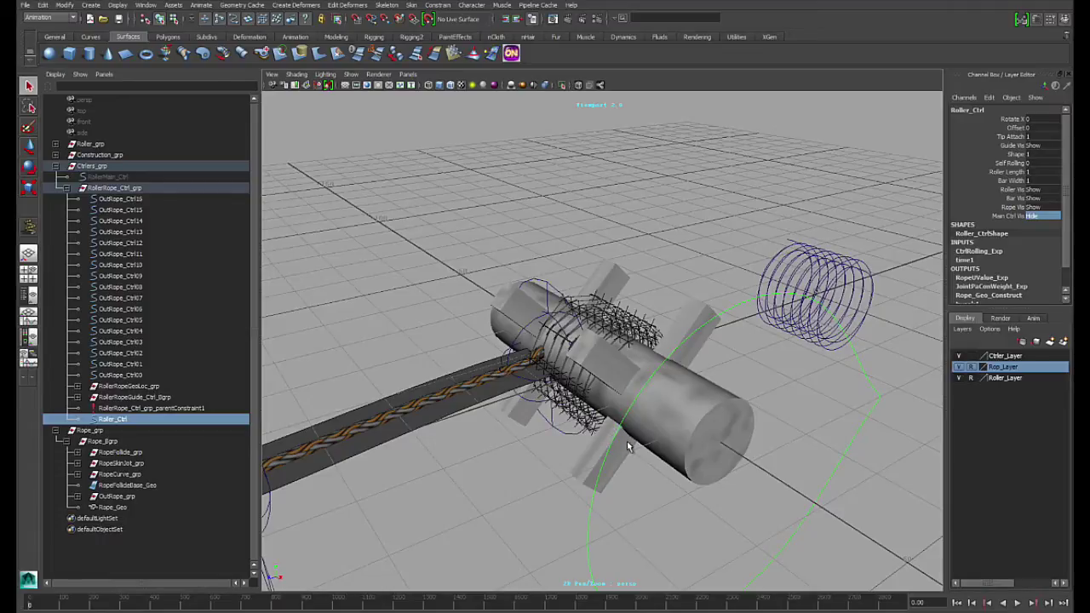
{"action": "left_click_drag", "start_coordinate": [704, 460], "coordinate": [552, 408], "text": "alt"}
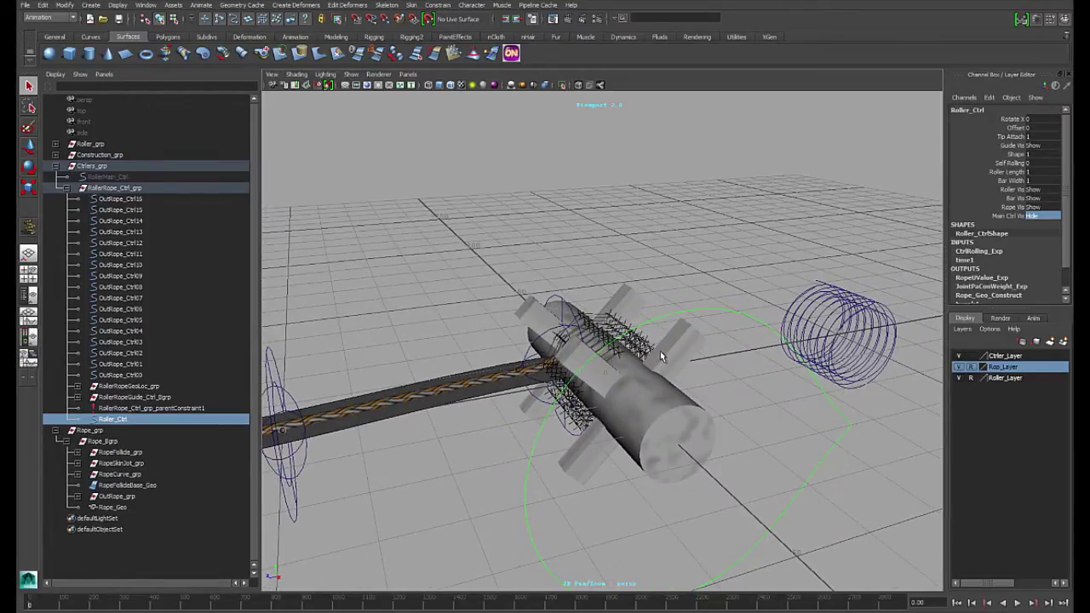
{"action": "left_click_drag", "start_coordinate": [624, 394], "coordinate": [462, 337], "text": "alt"}
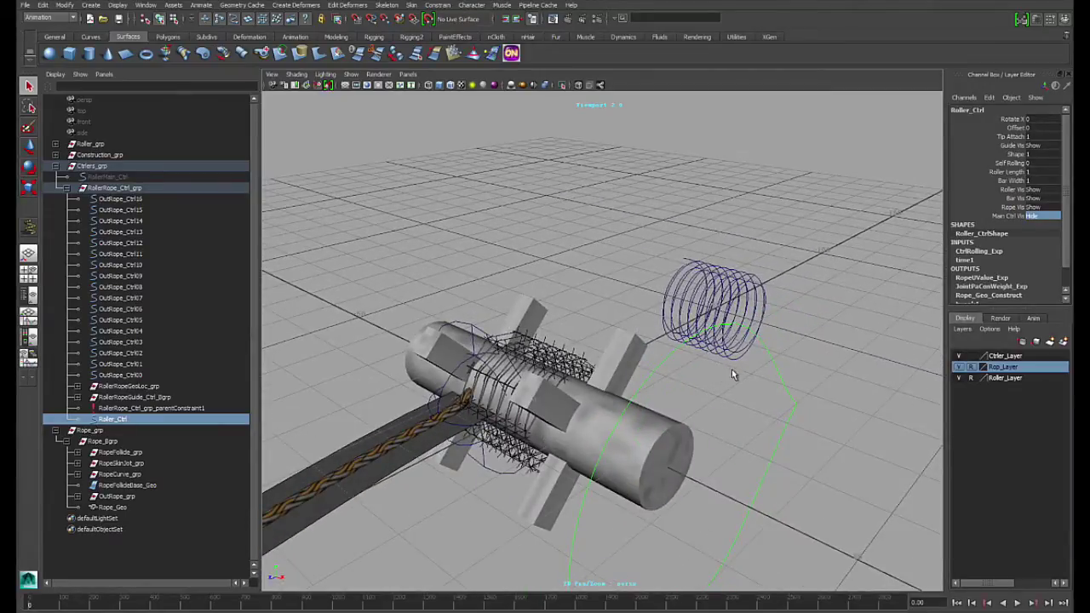
{"action": "left_click_drag", "start_coordinate": [731, 375], "coordinate": [622, 391], "text": "alt"}
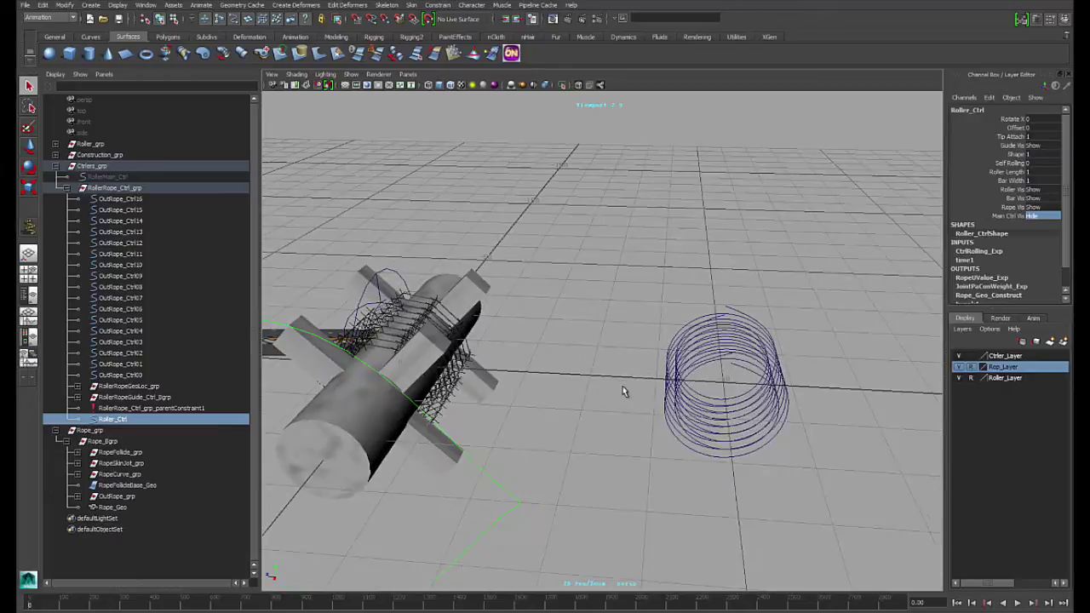
Step: Inspect the helical curves beside the roller and the rope guide control wound around it by selecting each
{"action": "left_click", "coordinate": [779, 418]}
{"action": "left_click_drag", "start_coordinate": [780, 406], "coordinate": [696, 421], "text": "alt"}
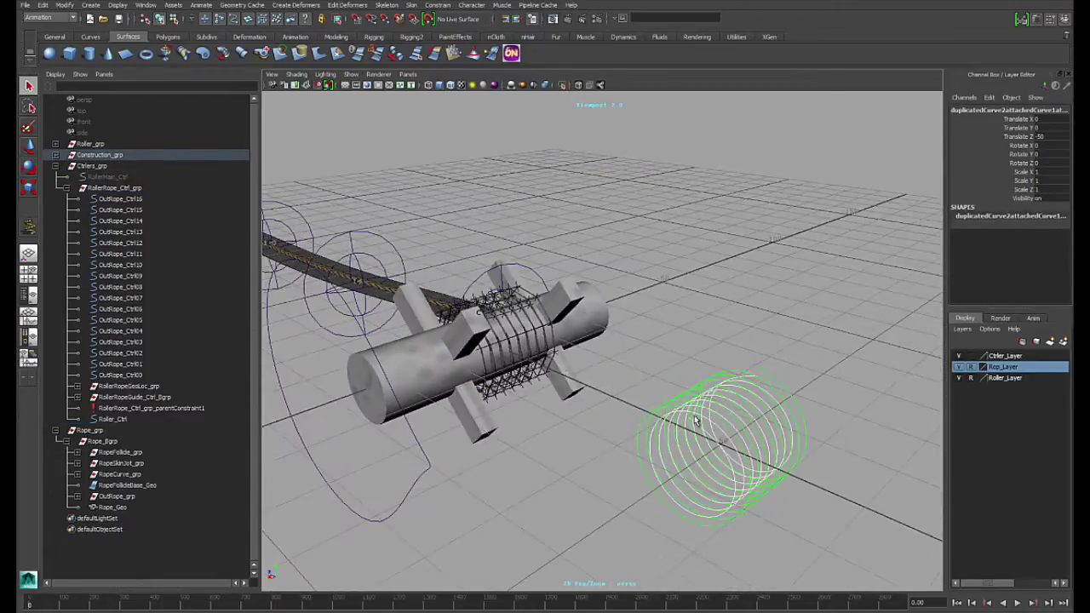
{"action": "left_click", "coordinate": [531, 323]}
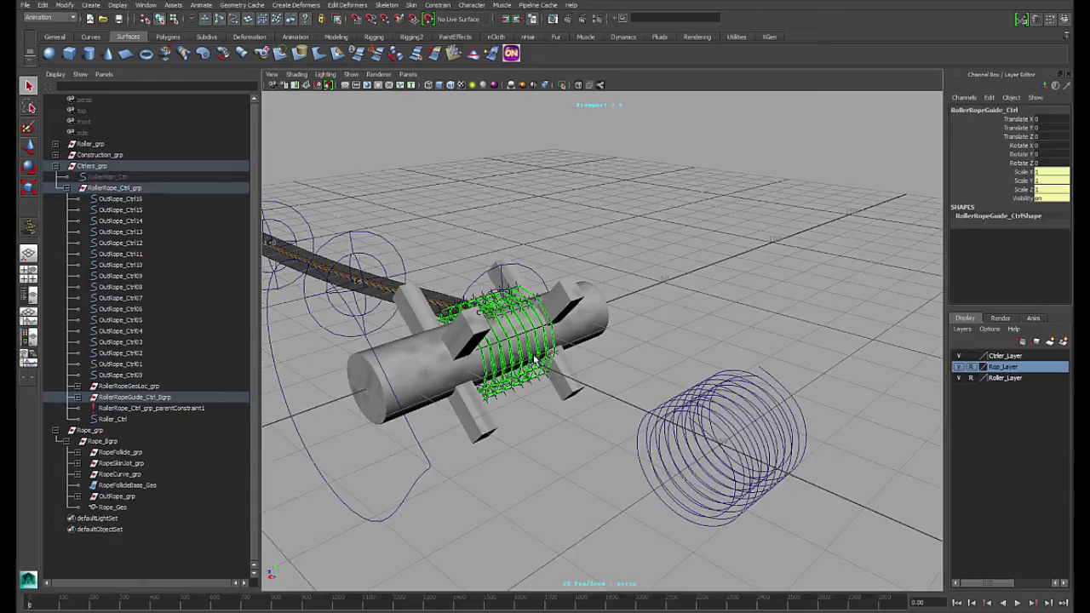
{"action": "left_click_drag", "start_coordinate": [584, 363], "coordinate": [606, 374], "text": "alt"}
{"action": "left_click", "coordinate": [625, 396]}
{"action": "left_click", "coordinate": [721, 413]}
{"action": "left_click", "coordinate": [726, 395]}
Step: Review the available polygon primitives, including Helix
{"action": "left_click", "coordinate": [91, 5]}
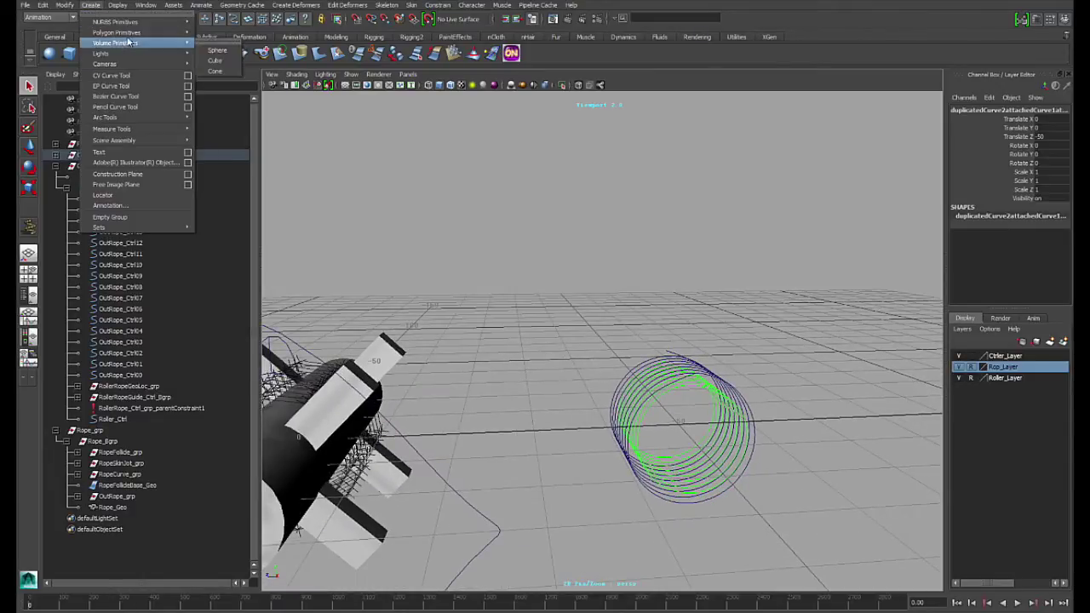
{"action": "mouse_move", "coordinate": [106, 34]}
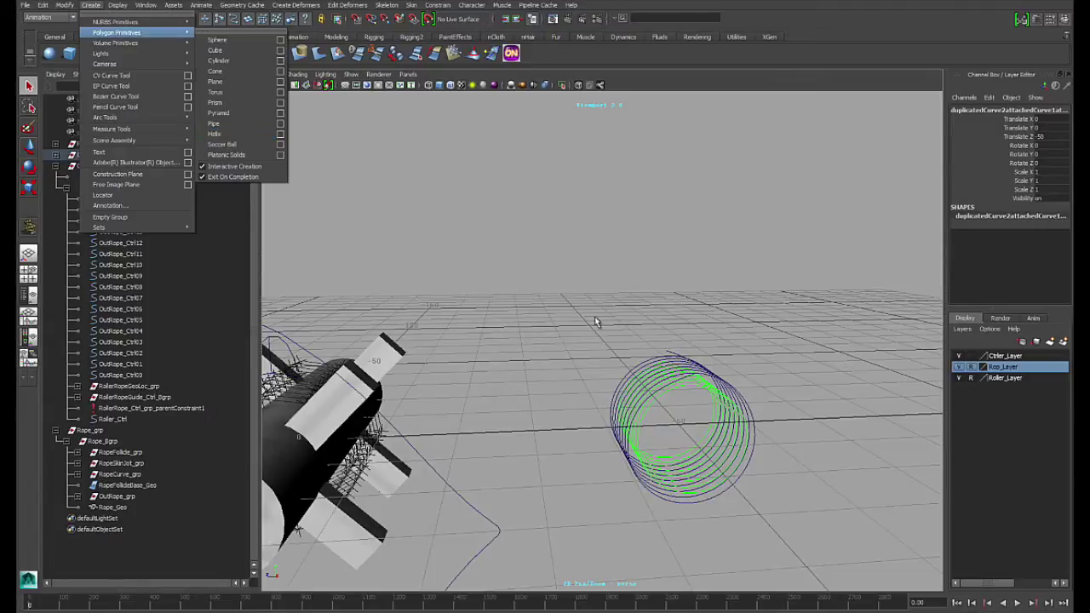
{"action": "left_click_drag", "start_coordinate": [591, 316], "coordinate": [296, 173], "text": "alt"}
Step: Change the menu set to Surfaces and review the curve editing commands, including Duplicate Surface Curves
{"action": "left_click", "coordinate": [48, 17]}
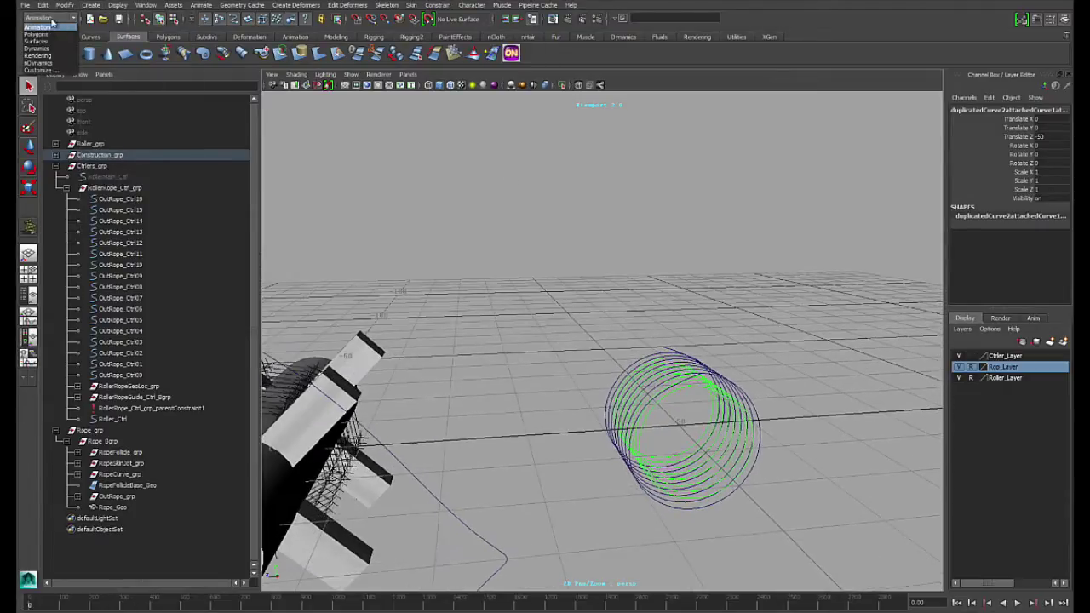
{"action": "left_click", "coordinate": [47, 49]}
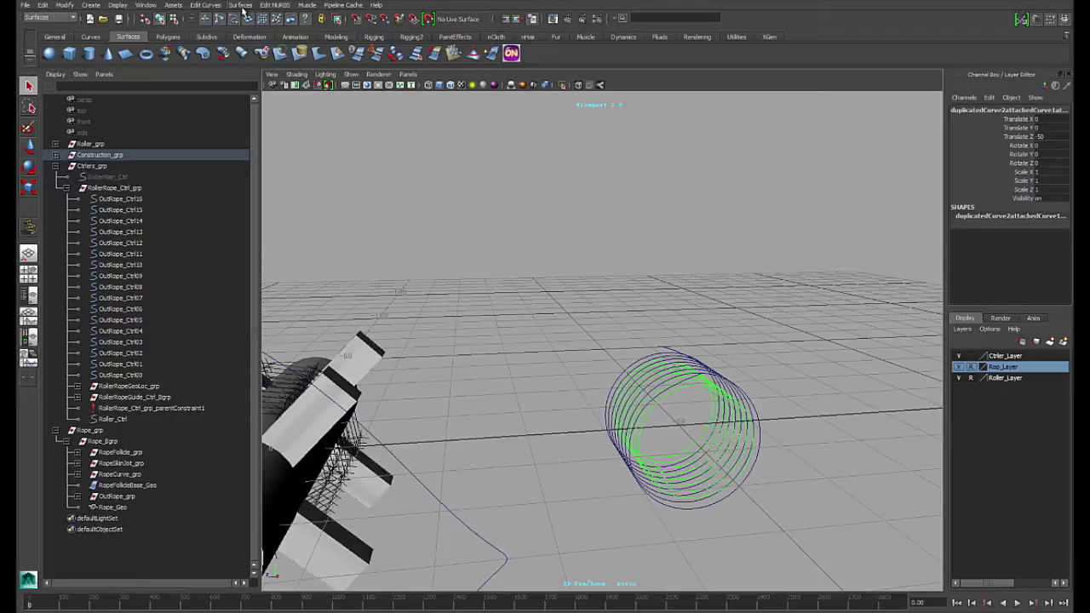
{"action": "left_click", "coordinate": [206, 5]}
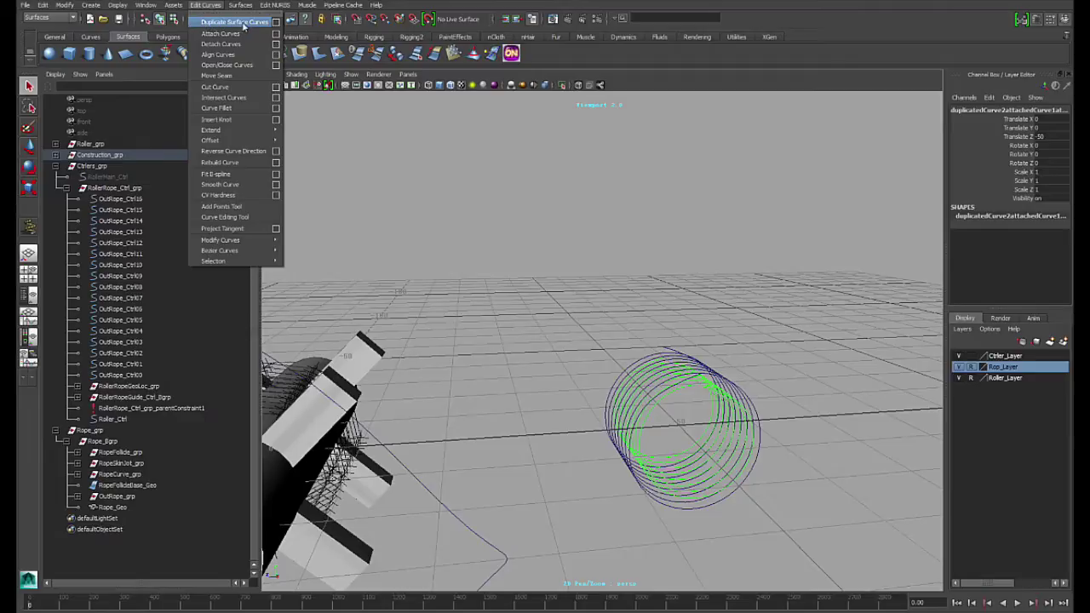
{"action": "left_click_drag", "start_coordinate": [572, 320], "coordinate": [529, 287], "text": "alt"}
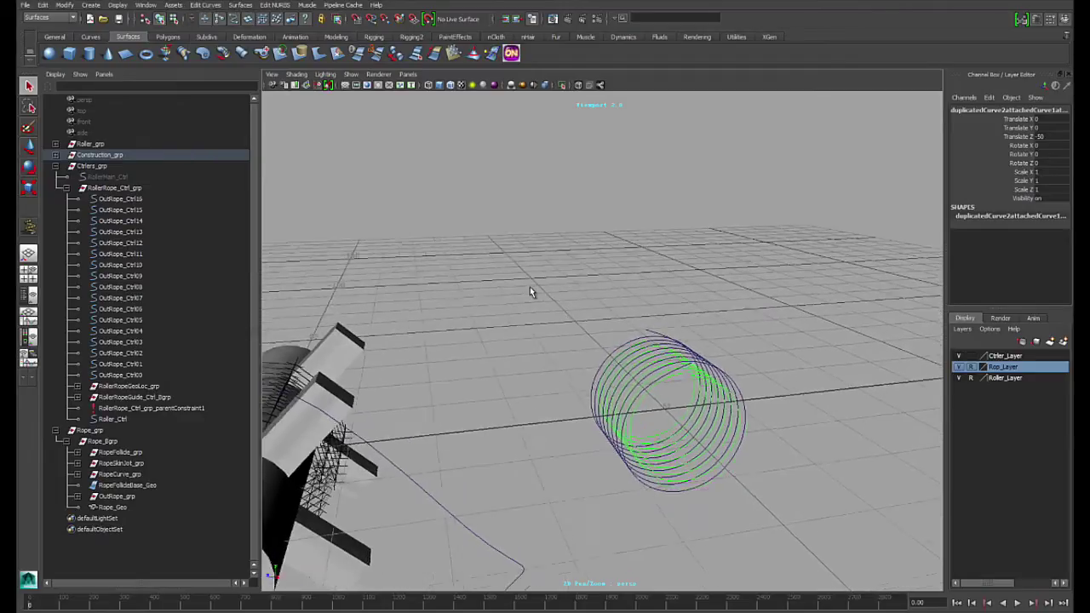
{"action": "right_click_drag", "start_coordinate": [530, 288], "coordinate": [630, 370], "text": "alt"}
{"action": "left_click_drag", "start_coordinate": [689, 362], "coordinate": [570, 332], "text": "alt"}
{"action": "key", "text": "w"}
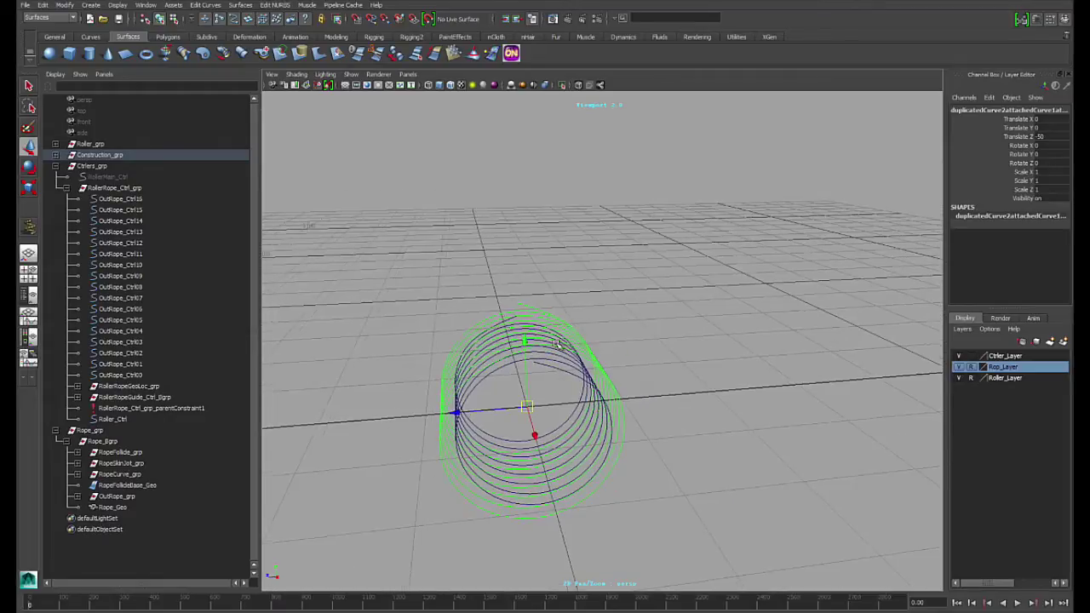
{"action": "mouse_move", "coordinate": [467, 407]}
{"action": "left_mouse_down"}
{"action": "mouse_move", "coordinate": [674, 381]}
{"action": "mouse_move", "coordinate": [657, 379]}
{"action": "mouse_move", "coordinate": [813, 381]}
{"action": "mouse_move", "coordinate": [645, 383]}
{"action": "mouse_move", "coordinate": [452, 408]}
{"action": "left_mouse_up"}
{"action": "key", "text": "e"}
{"action": "key", "text": "r"}
{"action": "key", "text": "w"}
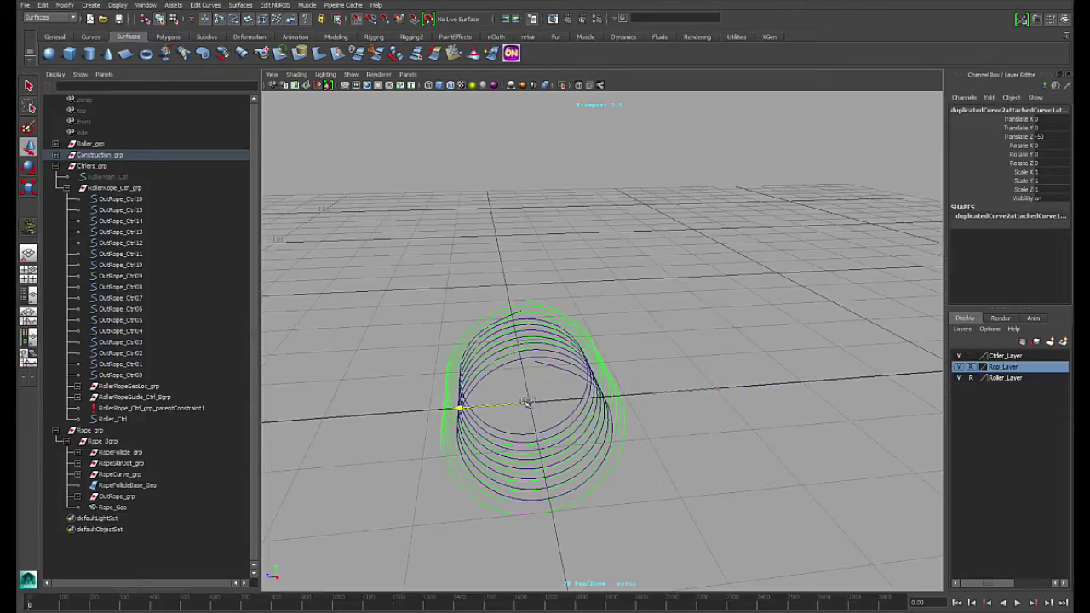
Step: Display the control vertices of the helical curves and examine the neighbouring end points of the outer and inner helix
{"action": "left_click_drag", "start_coordinate": [532, 401], "coordinate": [690, 432], "text": "alt"}
{"action": "left_click_drag", "start_coordinate": [637, 372], "coordinate": [626, 361], "text": "alt"}
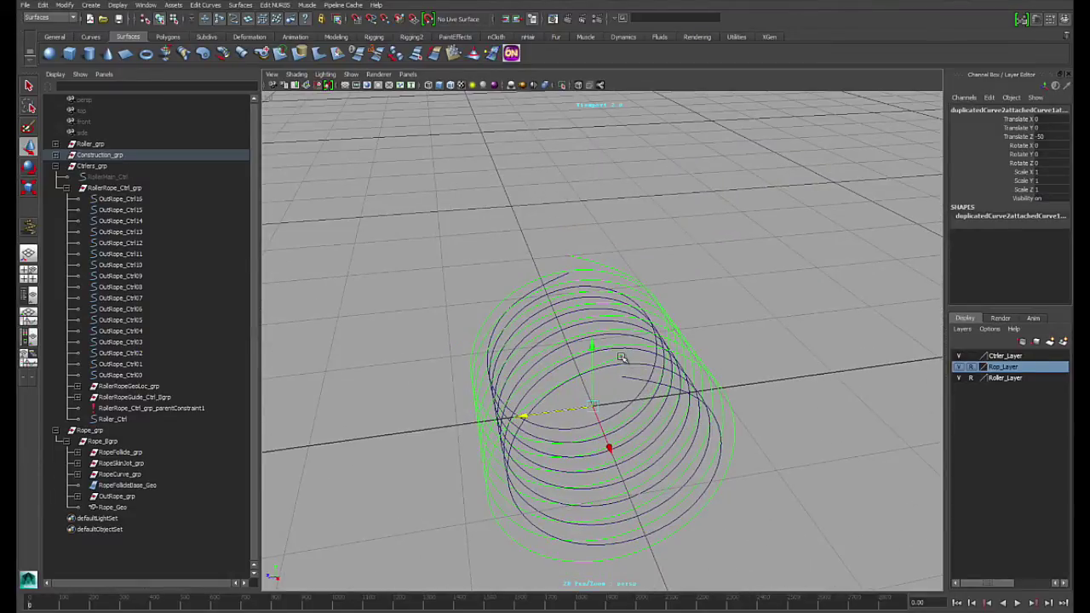
{"action": "right_click_drag", "start_coordinate": [622, 357], "coordinate": [620, 334]}
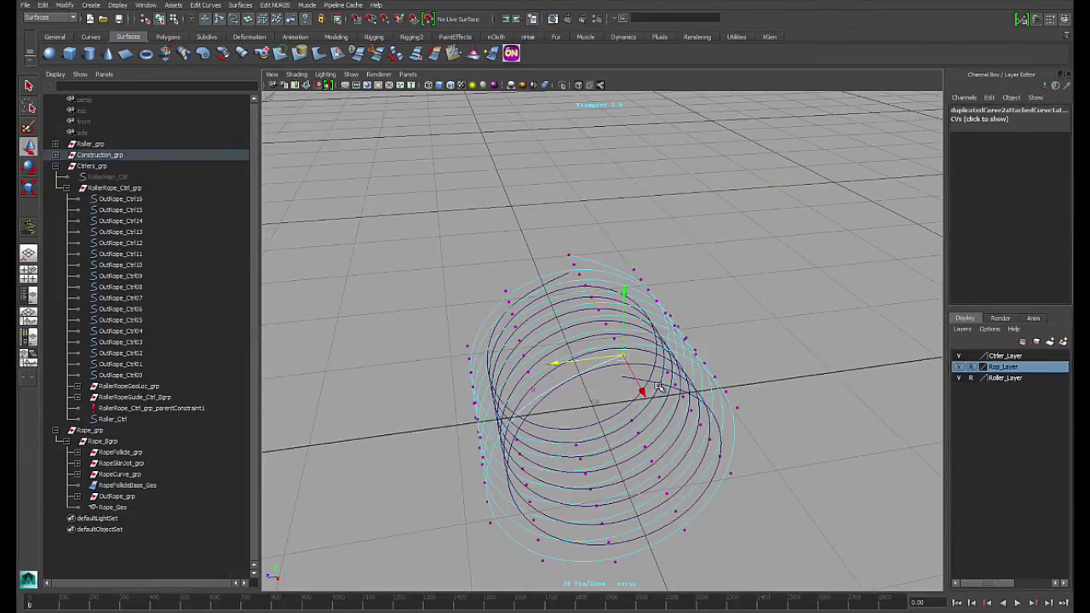
{"action": "right_click", "coordinate": [658, 388]}
{"action": "left_click", "coordinate": [620, 386]}
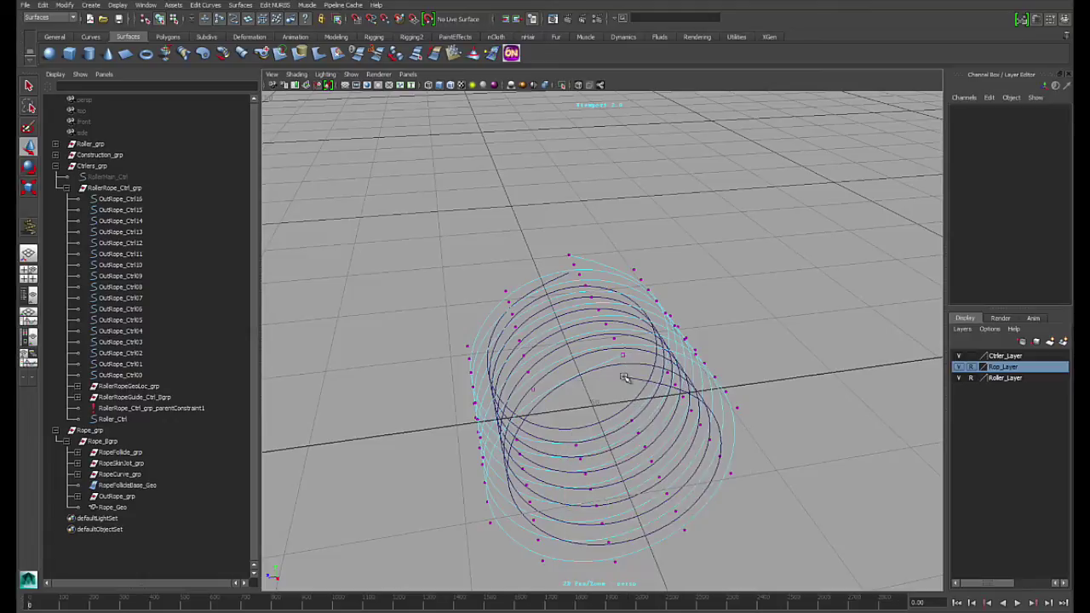
{"action": "right_click_drag", "start_coordinate": [624, 378], "coordinate": [579, 377]}
{"action": "left_click", "coordinate": [625, 356]}
{"action": "left_click_drag", "start_coordinate": [640, 364], "coordinate": [626, 377], "text": "alt"}
{"action": "left_click_drag", "start_coordinate": [753, 361], "coordinate": [713, 352], "text": "alt"}
{"action": "left_click", "coordinate": [747, 360]}
{"action": "right_click_drag", "start_coordinate": [606, 337], "coordinate": [619, 335]}
{"action": "left_click", "coordinate": [624, 368]}
Step: Select the outer and inner helical curves and attach them into one continuous curve
{"action": "right_click_drag", "start_coordinate": [700, 362], "coordinate": [698, 335], "text": "alt"}
{"action": "left_click", "coordinate": [554, 313]}
{"action": "left_click", "coordinate": [553, 312]}
{"action": "left_click_drag", "start_coordinate": [511, 321], "coordinate": [545, 298], "text": "alt"}
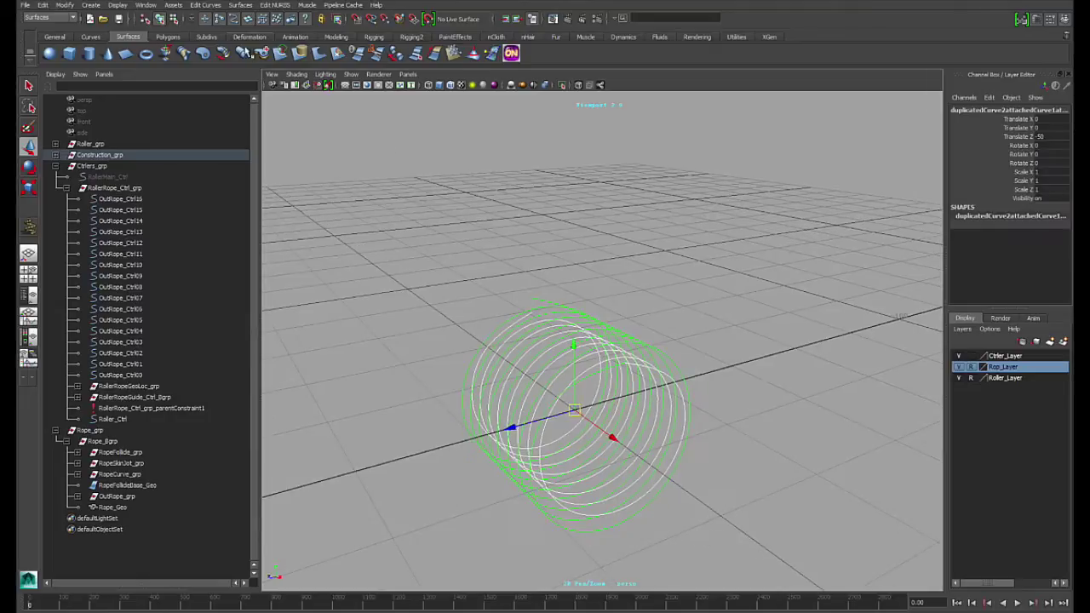
{"action": "left_click", "coordinate": [169, 38]}
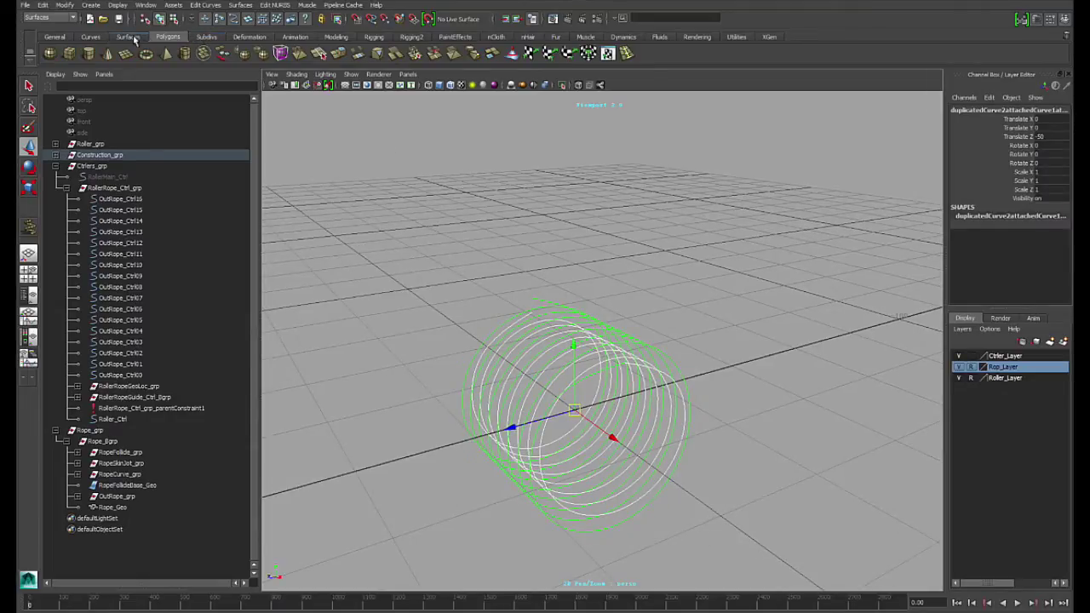
{"action": "left_click", "coordinate": [374, 38]}
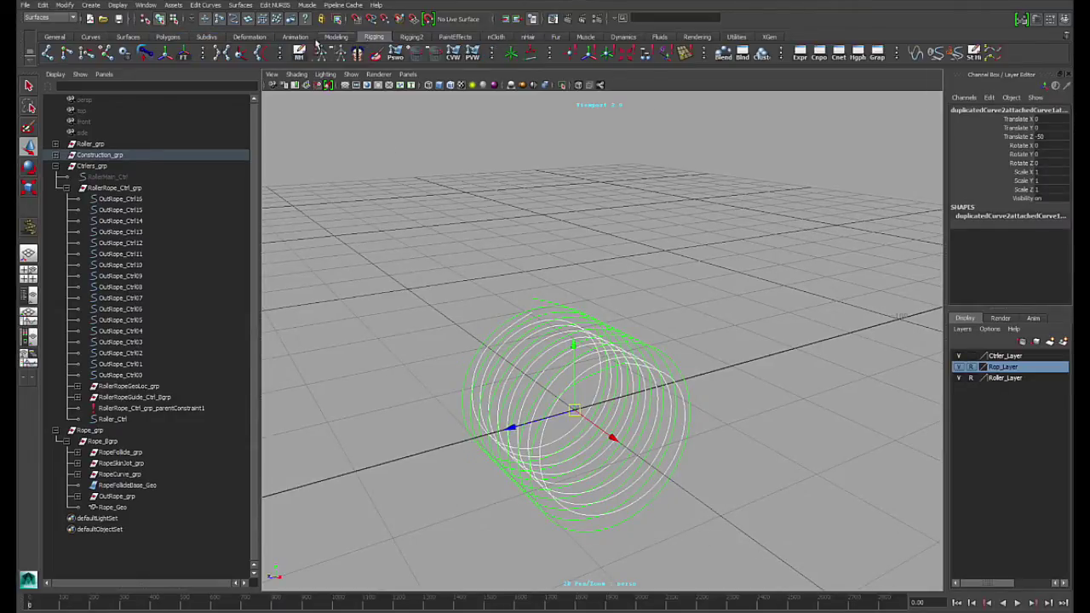
{"action": "left_click", "coordinate": [934, 53]}
{"action": "left_click_drag", "start_coordinate": [507, 341], "coordinate": [565, 415], "text": "alt"}
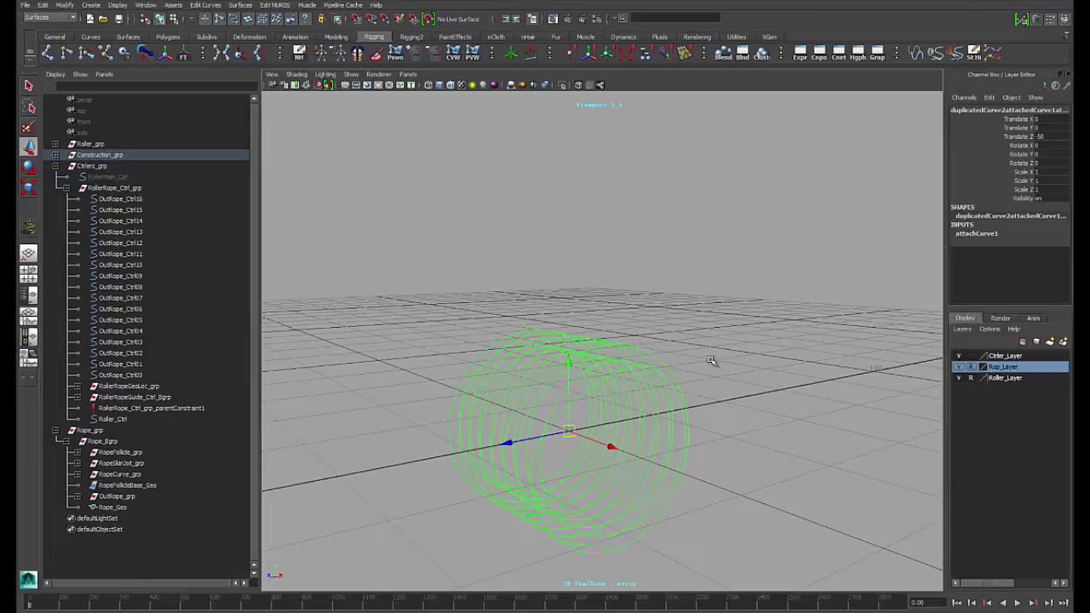
Step: Review the Attach Curves command and delete the construction history of the attached helical curve
{"action": "left_click", "coordinate": [206, 5]}
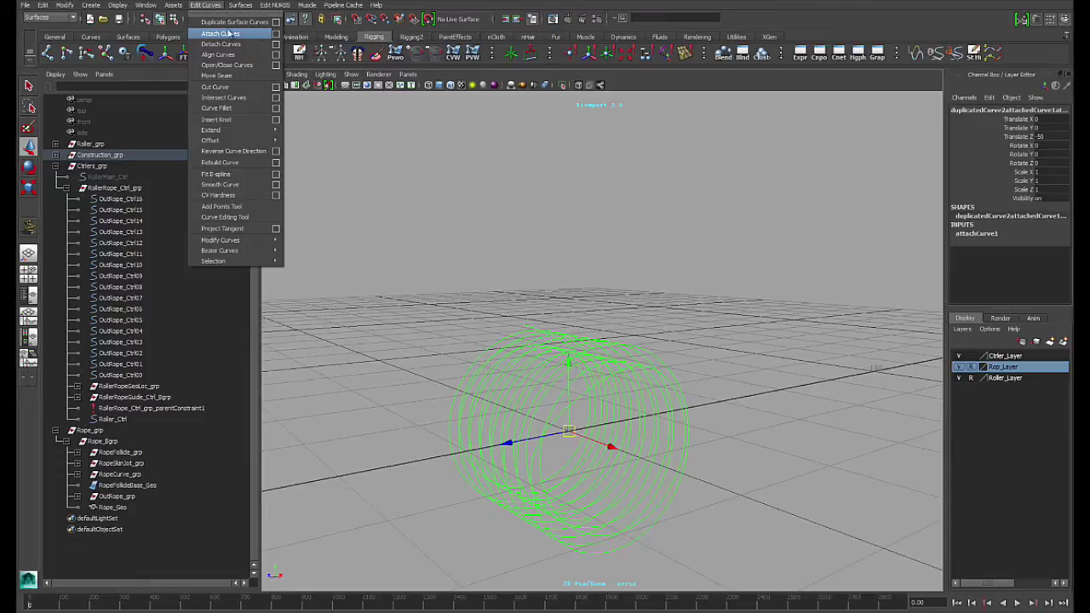
{"action": "left_click_drag", "start_coordinate": [528, 320], "coordinate": [673, 400], "text": "alt"}
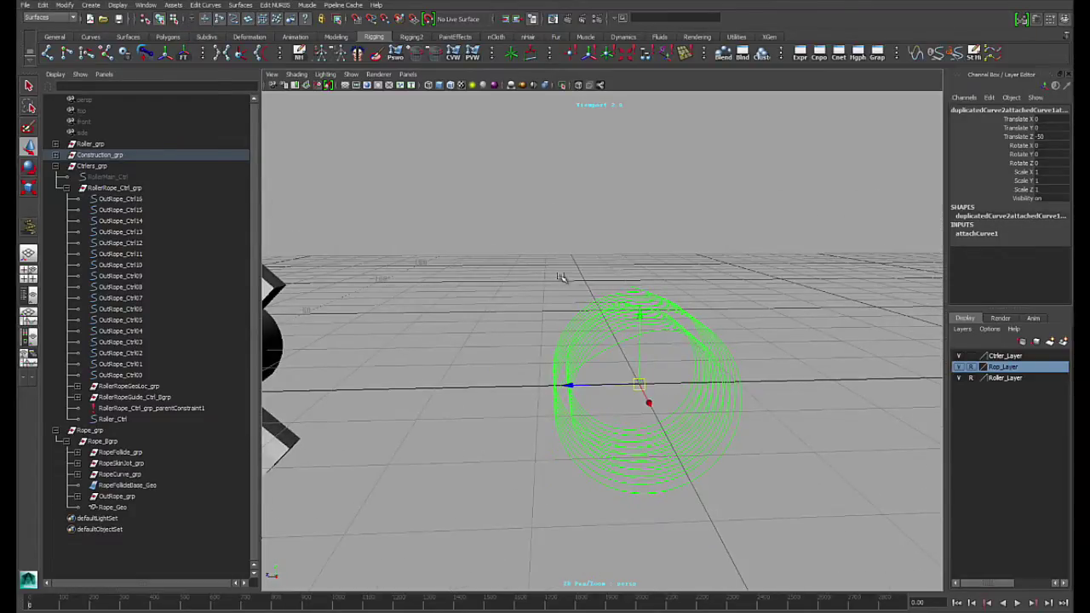
{"action": "left_click_drag", "start_coordinate": [560, 277], "coordinate": [515, 298], "text": "alt"}
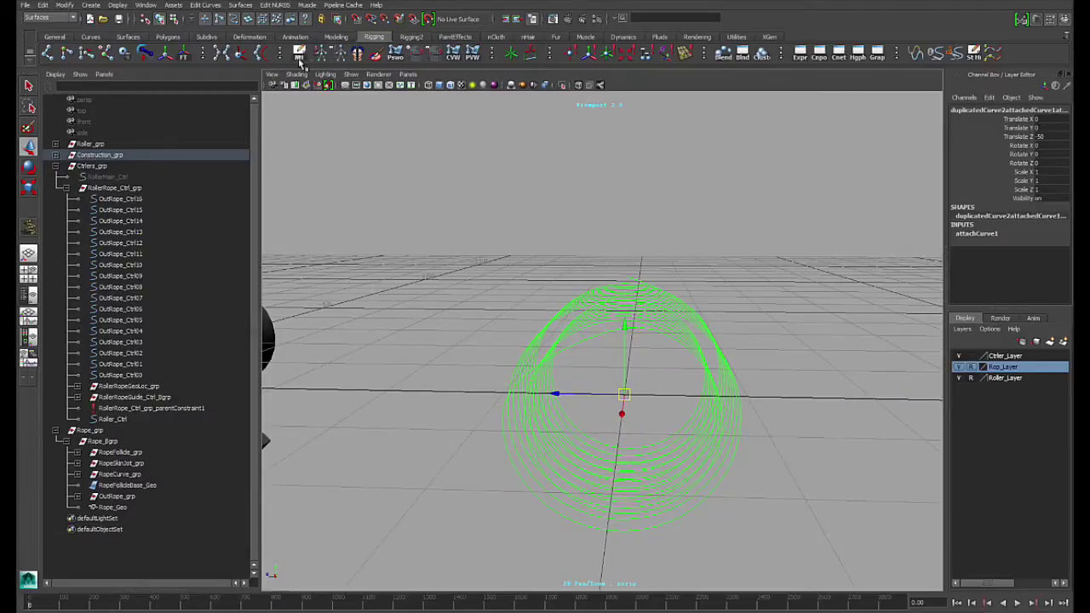
{"action": "left_click", "coordinate": [299, 58]}
Step: Duplicate the attached helical curve and offset the copy to -0.734 along X
{"action": "left_click_drag", "start_coordinate": [630, 341], "coordinate": [674, 365], "text": "alt"}
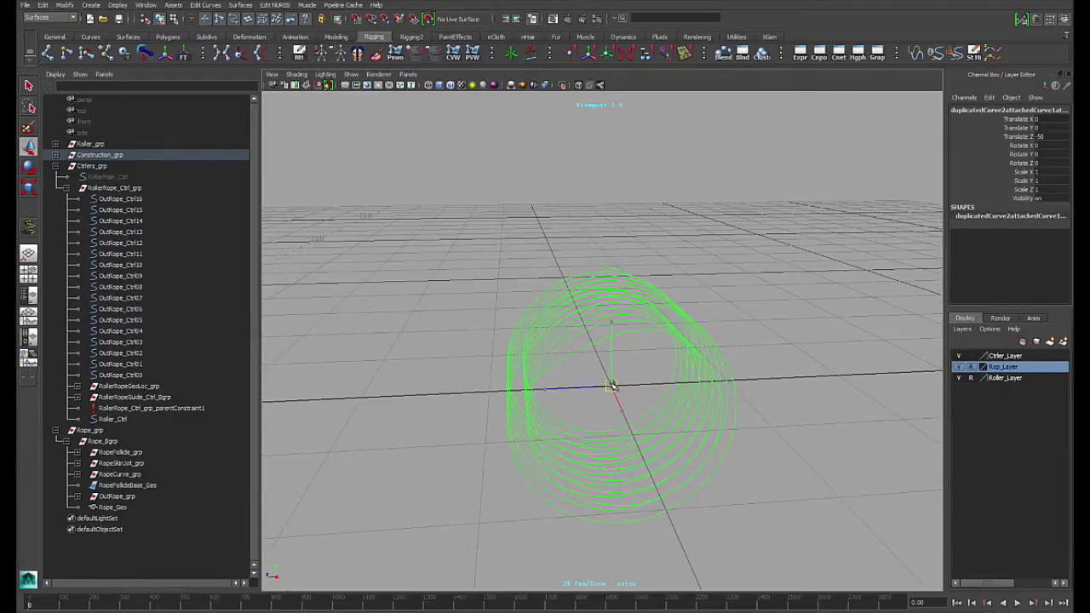
{"action": "left_click_drag", "start_coordinate": [611, 385], "coordinate": [501, 360]}
{"action": "right_click_drag", "start_coordinate": [616, 394], "coordinate": [497, 380], "text": "alt"}
{"action": "left_click_drag", "start_coordinate": [497, 380], "coordinate": [724, 358], "text": "alt"}
{"action": "key", "text": "ctrl+z"}
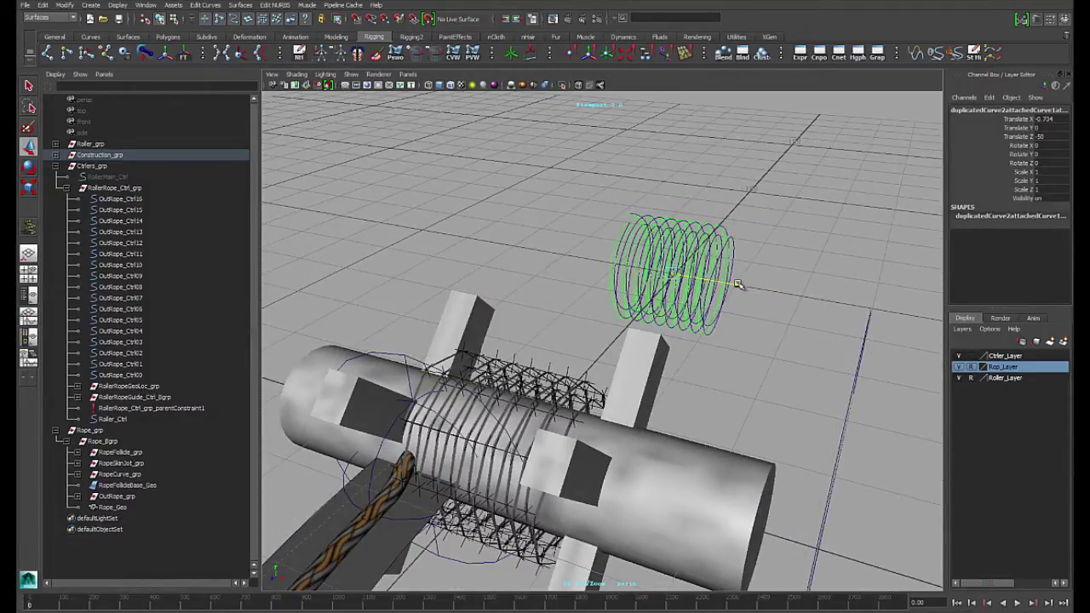
{"action": "left_click_drag", "start_coordinate": [738, 284], "coordinate": [520, 294], "text": "alt"}
Step: Select both offset helical curves and loft a ribbon surface between them
{"action": "left_click", "coordinate": [126, 37]}
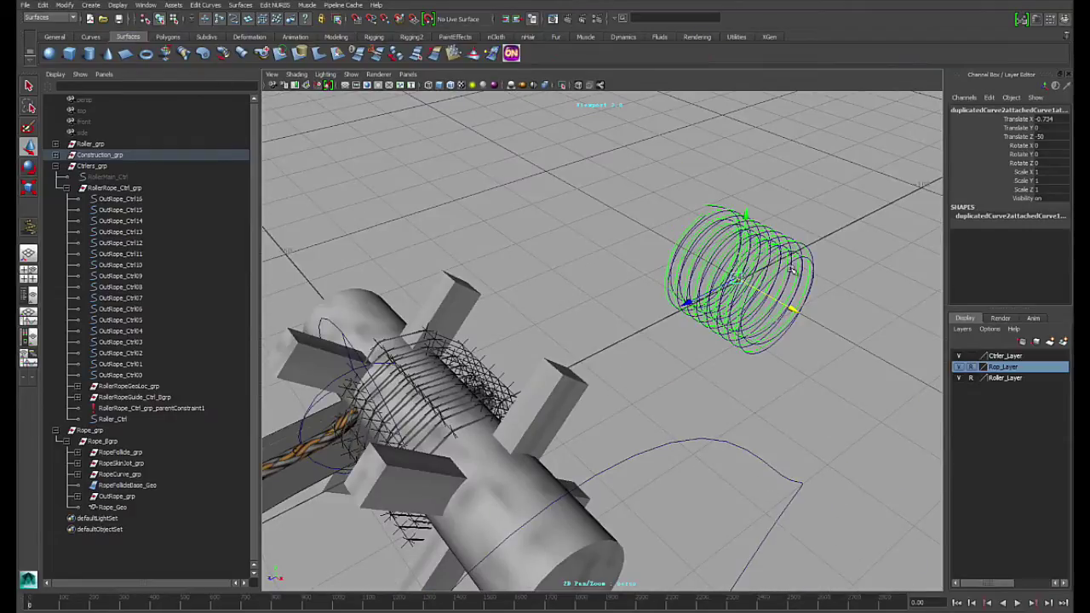
{"action": "left_click", "coordinate": [889, 311]}
{"action": "left_click", "coordinate": [735, 298]}
{"action": "left_click_drag", "start_coordinate": [735, 298], "coordinate": [528, 260], "text": "alt"}
{"action": "left_click", "coordinate": [184, 55]}
{"action": "left_click_drag", "start_coordinate": [325, 140], "coordinate": [554, 414], "text": "alt"}
{"action": "scroll", "coordinate": [747, 507], "scroll_direction": "up", "scroll_amount": 5}
{"action": "middle_click_drag", "start_coordinate": [555, 413], "coordinate": [618, 339], "text": "alt"}
{"action": "left_click_drag", "start_coordinate": [617, 339], "coordinate": [651, 244], "text": "alt"}
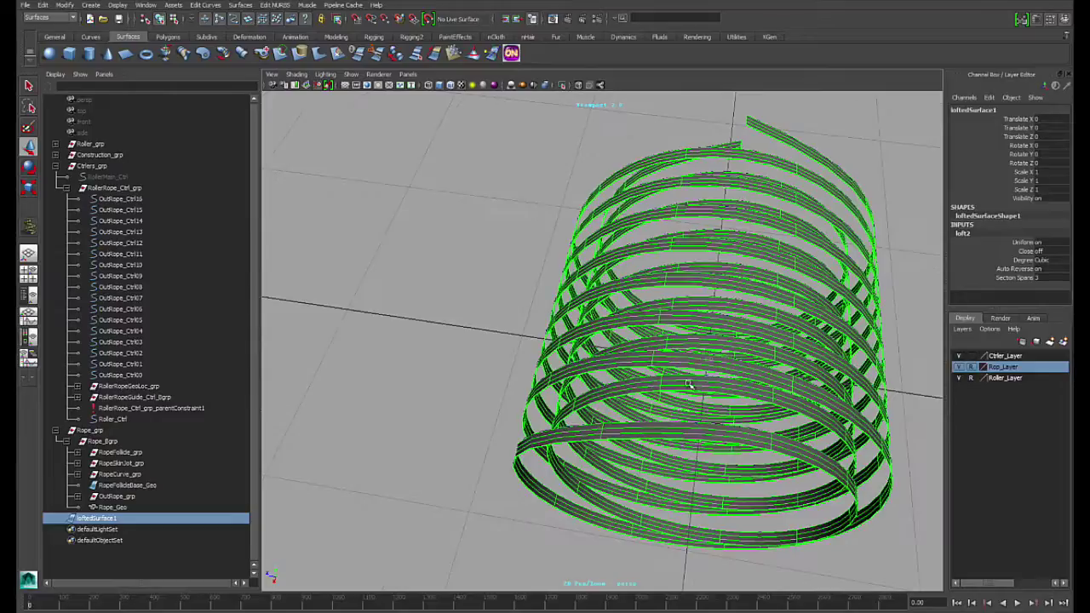
Step: Open the Loft options and set the section spans to 1
{"action": "right_click_drag", "start_coordinate": [689, 384], "coordinate": [609, 366], "text": "alt"}
{"action": "left_click_drag", "start_coordinate": [609, 366], "coordinate": [715, 315], "text": "alt"}
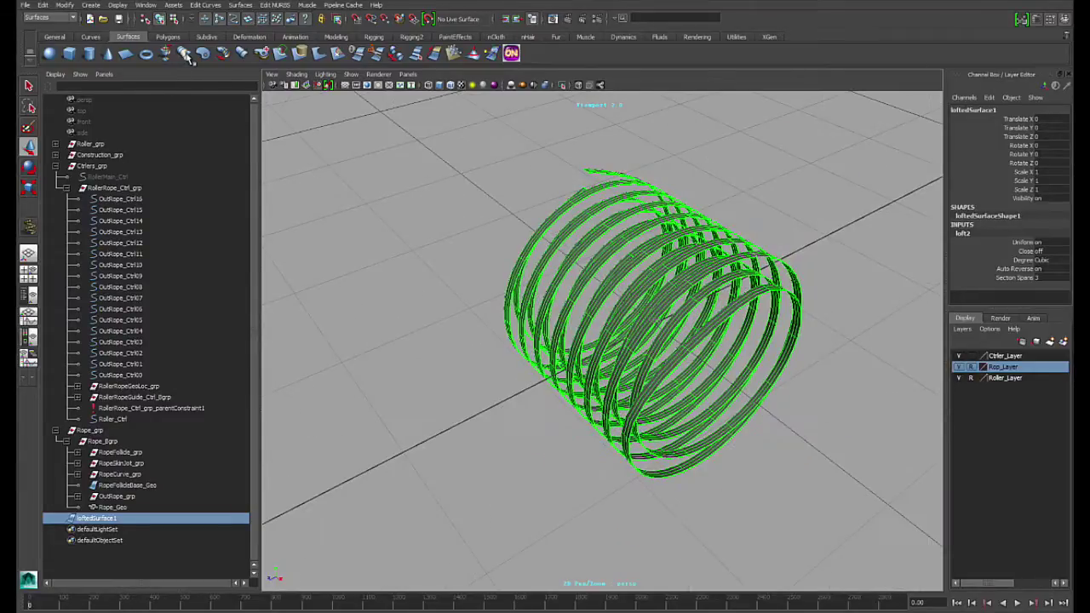
{"action": "left_click_drag", "start_coordinate": [621, 206], "coordinate": [910, 293]}
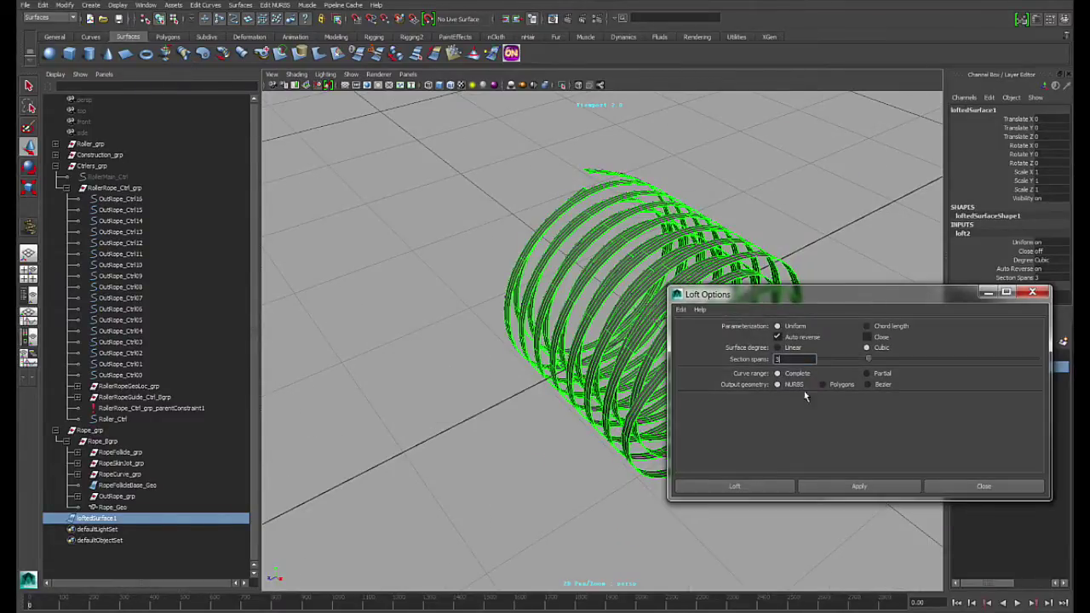
{"action": "right_click_drag", "start_coordinate": [419, 385], "coordinate": [409, 431], "text": "alt"}
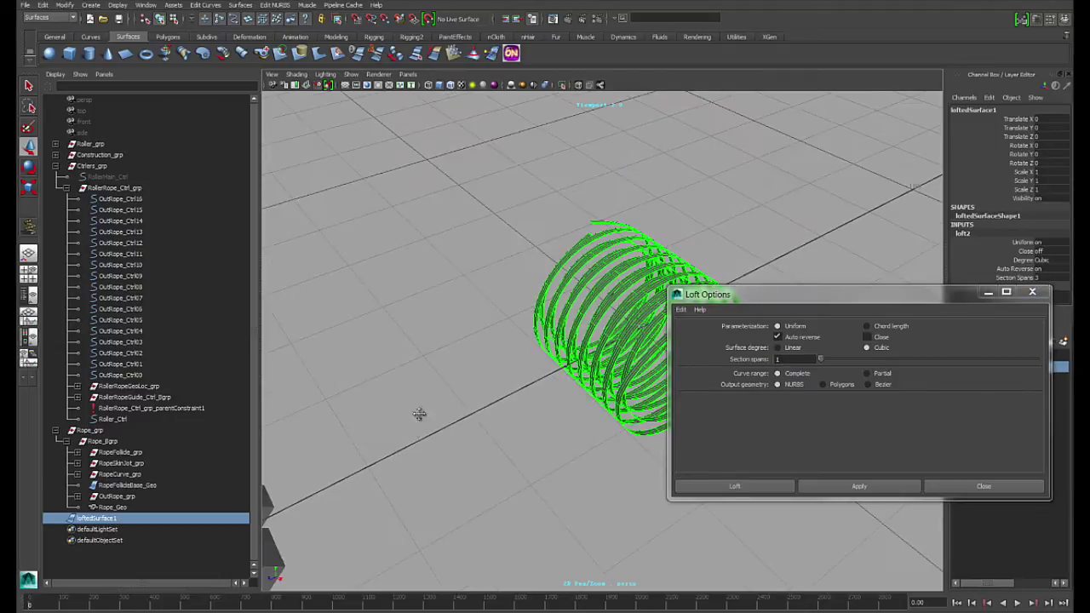
{"action": "middle_click_drag", "start_coordinate": [418, 413], "coordinate": [645, 281], "text": "alt"}
{"action": "right_click_drag", "start_coordinate": [644, 281], "coordinate": [400, 345], "text": "alt"}
{"action": "middle_click_drag", "start_coordinate": [401, 345], "coordinate": [526, 307], "text": "alt"}
{"action": "left_click_drag", "start_coordinate": [527, 307], "coordinate": [545, 338], "text": "alt"}
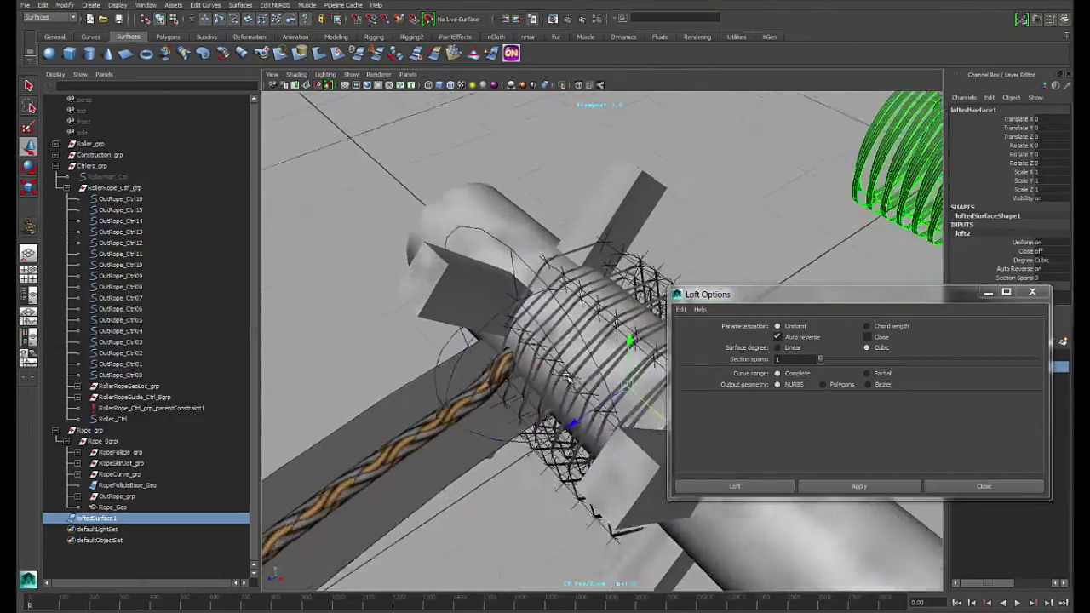
Step: Select the RollerRopeGuide_Ctrl surface on the roller and compare it with the lofted ribbon in the scene
{"action": "middle_click_drag", "start_coordinate": [545, 339], "coordinate": [454, 365], "text": "alt"}
{"action": "right_click_drag", "start_coordinate": [454, 366], "coordinate": [411, 233], "text": "alt"}
{"action": "left_click", "coordinate": [418, 233]}
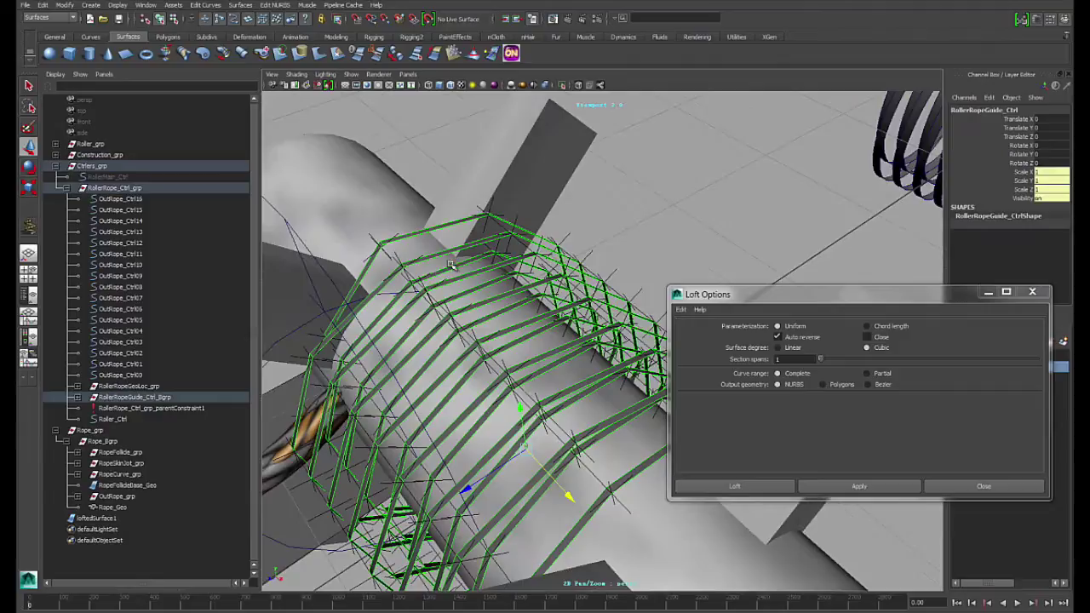
{"action": "left_click_drag", "start_coordinate": [451, 266], "coordinate": [476, 358], "text": "alt"}
{"action": "right_click_drag", "start_coordinate": [477, 358], "coordinate": [417, 323], "text": "alt"}
{"action": "middle_click_drag", "start_coordinate": [591, 302], "coordinate": [437, 391], "text": "alt"}
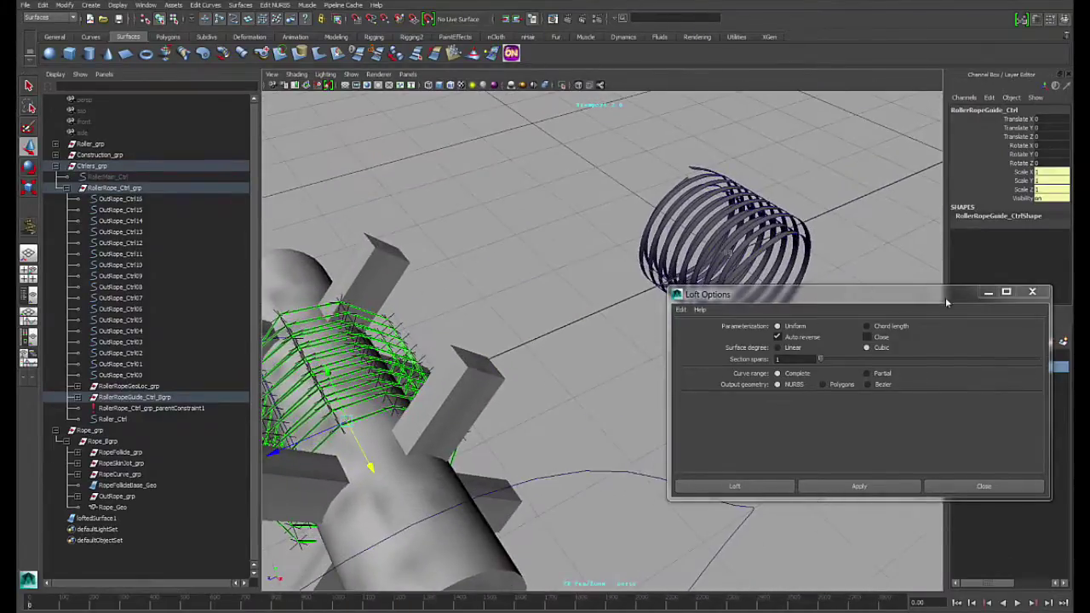
Step: Minimize the Loft options and delete the lofted demonstration ribbon beside the roller
{"action": "left_click", "coordinate": [988, 294]}
{"action": "right_click_drag", "start_coordinate": [766, 338], "coordinate": [671, 355], "text": "alt"}
{"action": "middle_click_drag", "start_coordinate": [671, 355], "coordinate": [714, 346], "text": "alt"}
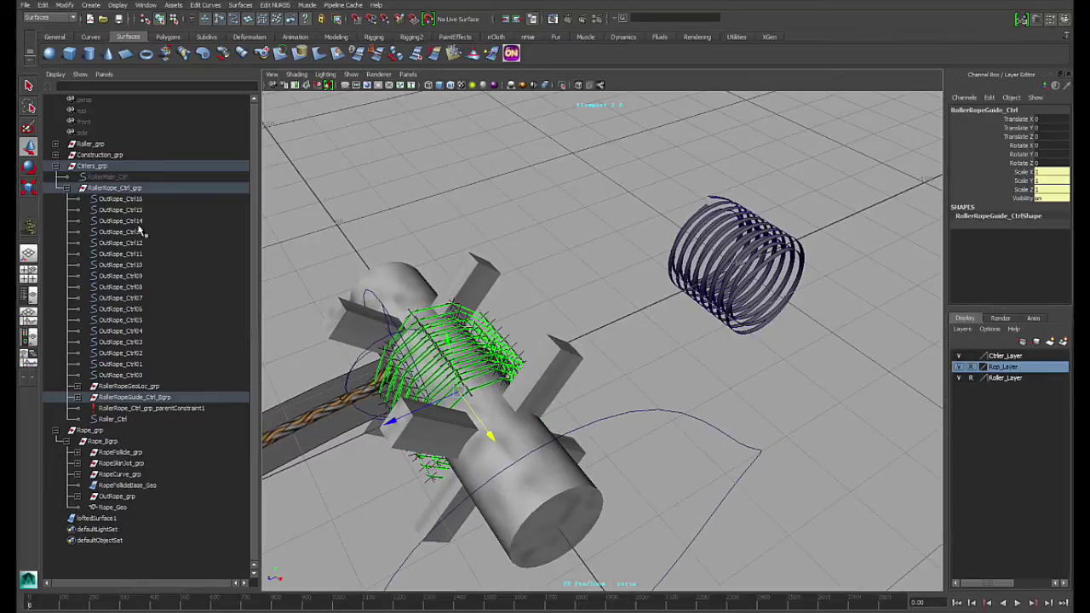
{"action": "left_click", "coordinate": [127, 166]}
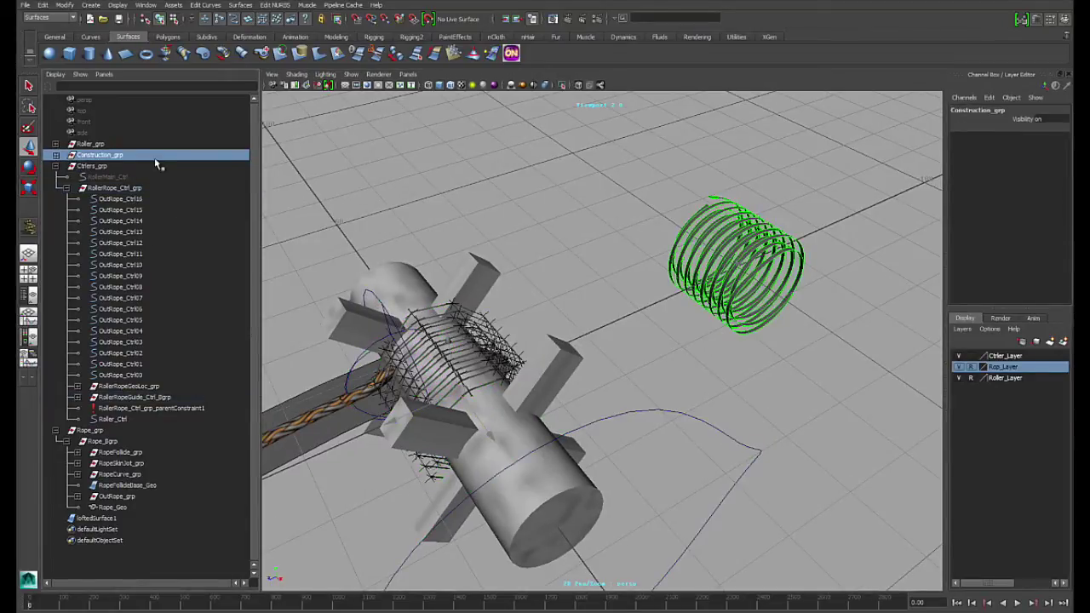
{"action": "left_click", "coordinate": [722, 241]}
{"action": "key", "text": "Delete"}
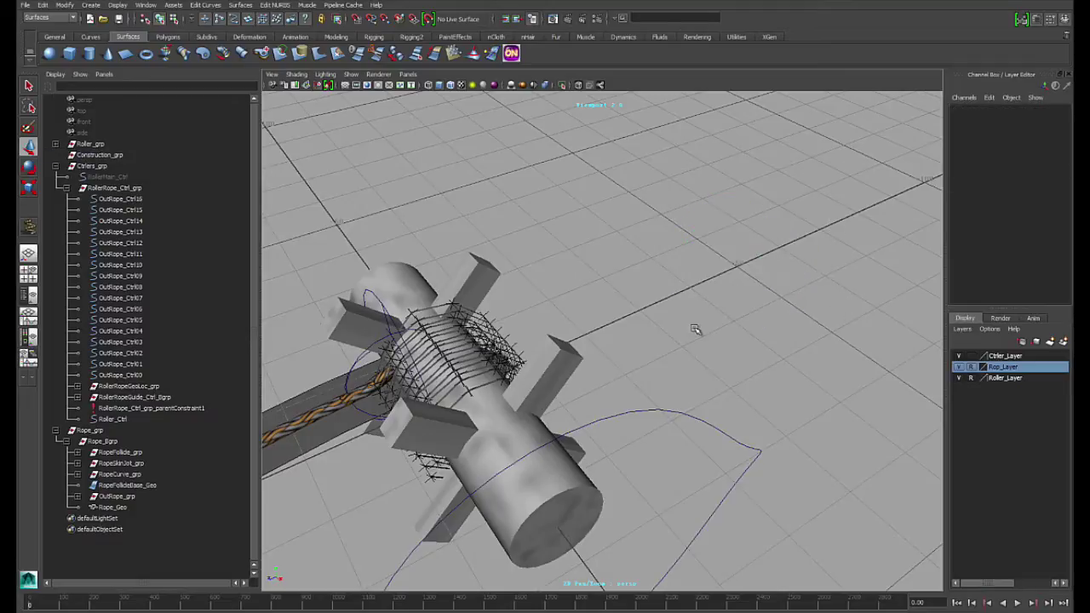
Step: Examine the helical guide surface around the roller and the locators distributed along its coils
{"action": "right_click_drag", "start_coordinate": [599, 347], "coordinate": [664, 333], "text": "alt"}
{"action": "left_click_drag", "start_coordinate": [664, 333], "coordinate": [749, 290], "text": "alt"}
{"action": "right_click_drag", "start_coordinate": [698, 221], "coordinate": [737, 184], "text": "alt"}
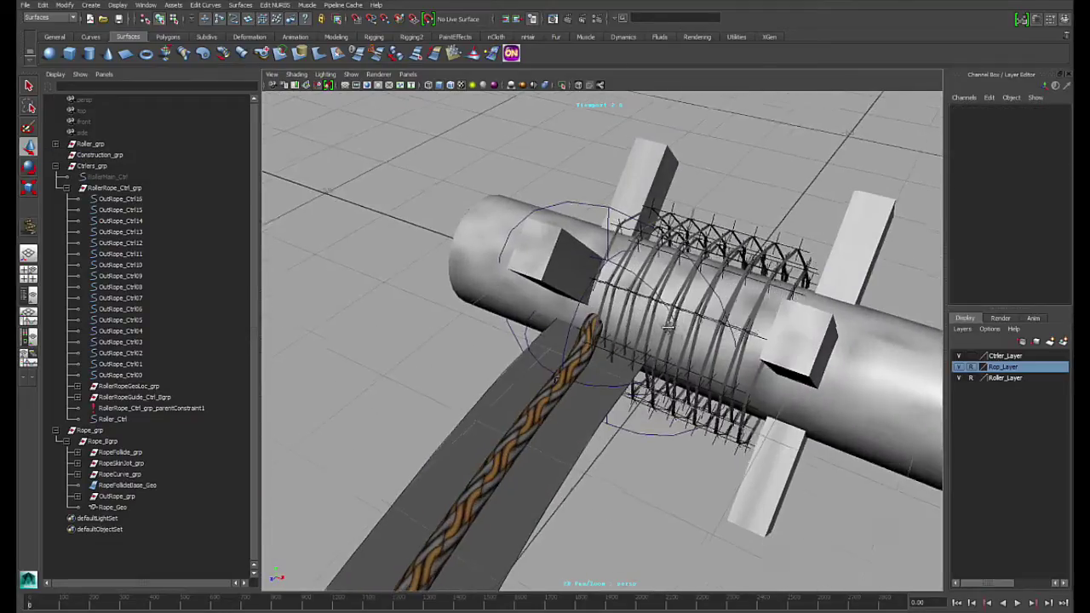
{"action": "middle_click_drag", "start_coordinate": [737, 184], "coordinate": [720, 243], "text": "alt"}
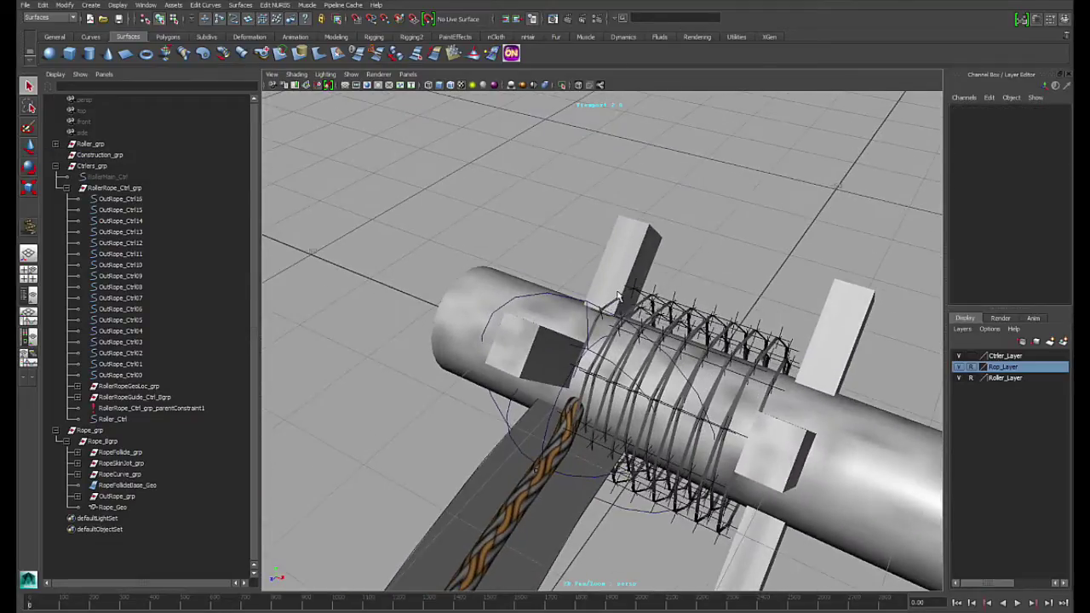
{"action": "scroll", "coordinate": [619, 297], "scroll_direction": "up", "scroll_amount": 2}
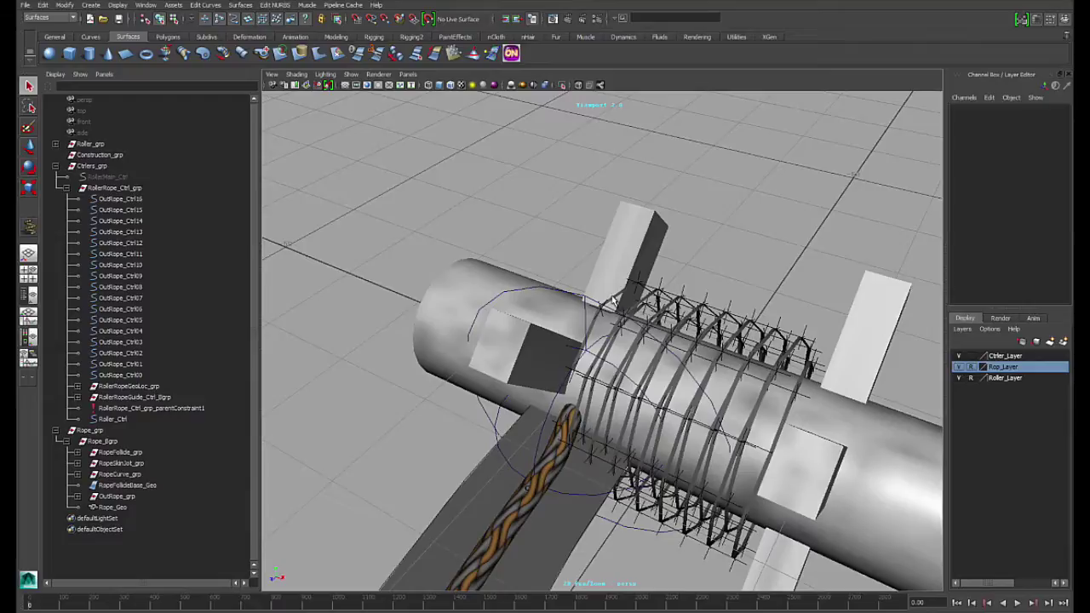
{"action": "left_click_drag", "start_coordinate": [632, 317], "coordinate": [685, 383], "text": "alt"}
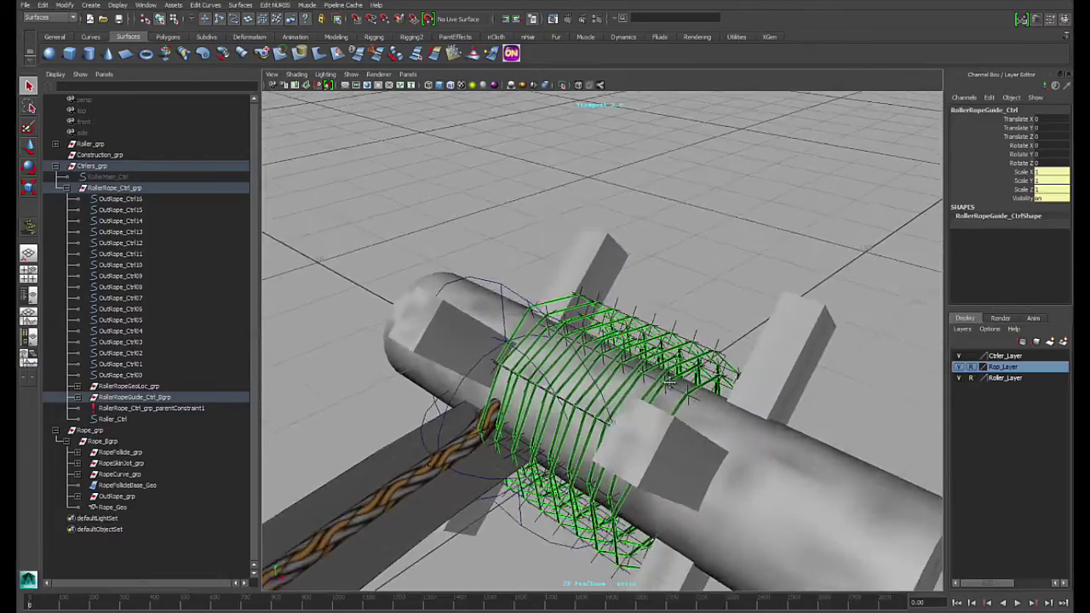
{"action": "right_click_drag", "start_coordinate": [685, 383], "coordinate": [739, 458], "text": "alt"}
{"action": "left_click_drag", "start_coordinate": [740, 459], "coordinate": [666, 337], "text": "alt"}
{"action": "left_click", "coordinate": [616, 300]}
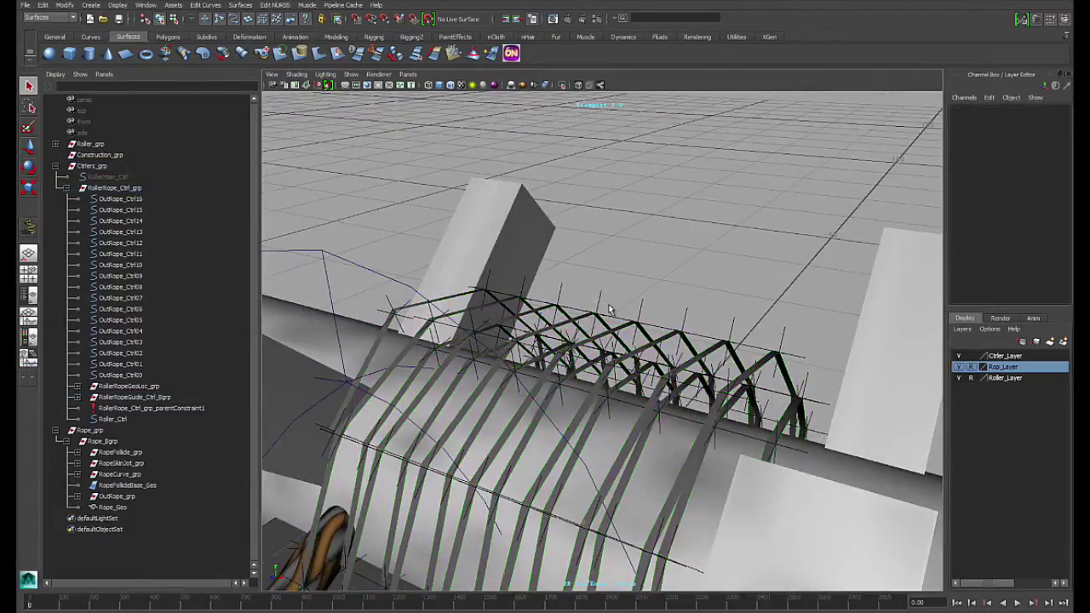
{"action": "left_click_drag", "start_coordinate": [617, 300], "coordinate": [482, 321], "text": "alt"}
{"action": "left_click_drag", "start_coordinate": [508, 415], "coordinate": [543, 310], "text": "alt"}
{"action": "left_click_drag", "start_coordinate": [684, 298], "coordinate": [590, 340], "text": "alt"}
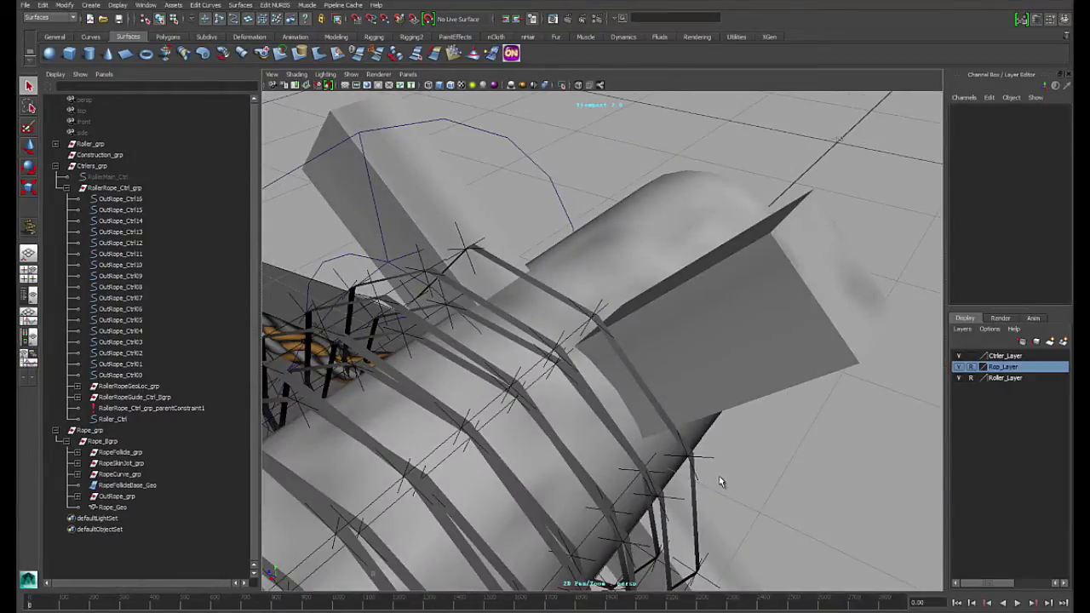
Step: Select the roller rope guide surface and examine how it wraps around the roller from the rope's end
{"action": "key", "text": "ctrl+shift+a"}
{"action": "scroll", "coordinate": [564, 451], "scroll_direction": "down", "scroll_amount": 3}
{"action": "left_click_drag", "start_coordinate": [588, 394], "coordinate": [678, 317], "text": "alt"}
{"action": "left_click", "coordinate": [651, 388]}
{"action": "left_click", "coordinate": [708, 345]}
{"action": "mouse_move", "coordinate": [625, 477]}
{"action": "left_mouse_down", "text": "alt"}
{"action": "mouse_move", "coordinate": [523, 420]}
{"action": "mouse_move", "coordinate": [627, 423]}
{"action": "mouse_move", "coordinate": [625, 453]}
{"action": "mouse_move", "coordinate": [615, 397]}
{"action": "mouse_move", "coordinate": [642, 433]}
{"action": "mouse_move", "coordinate": [691, 421]}
{"action": "mouse_move", "coordinate": [689, 452]}
{"action": "mouse_move", "coordinate": [712, 446]}
{"action": "mouse_move", "coordinate": [626, 466]}
{"action": "left_mouse_up", "text": "alt"}
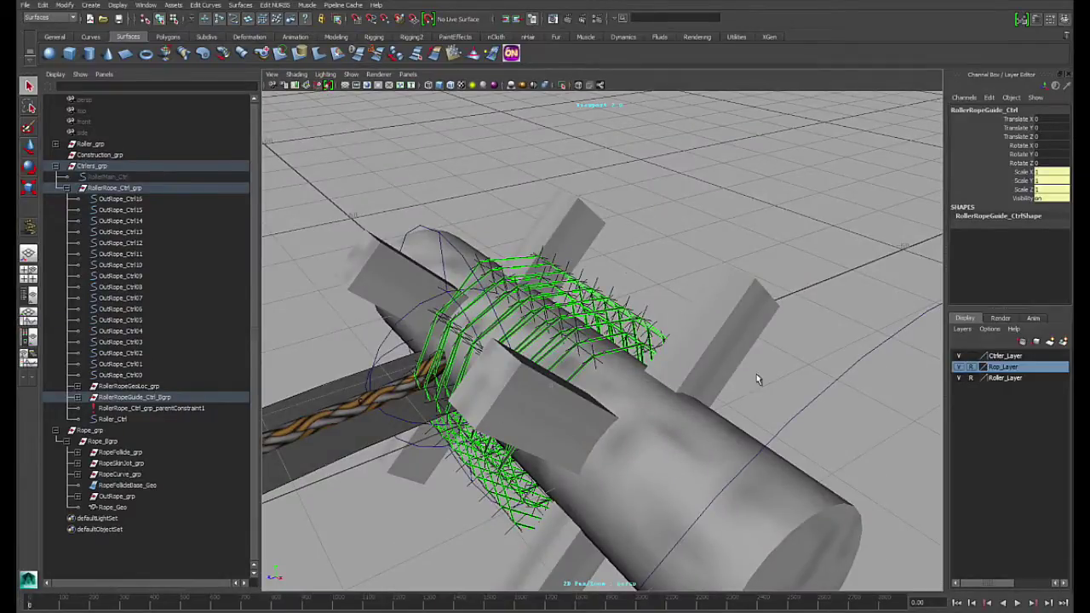
{"action": "left_click_drag", "start_coordinate": [756, 379], "coordinate": [801, 368], "text": "alt"}
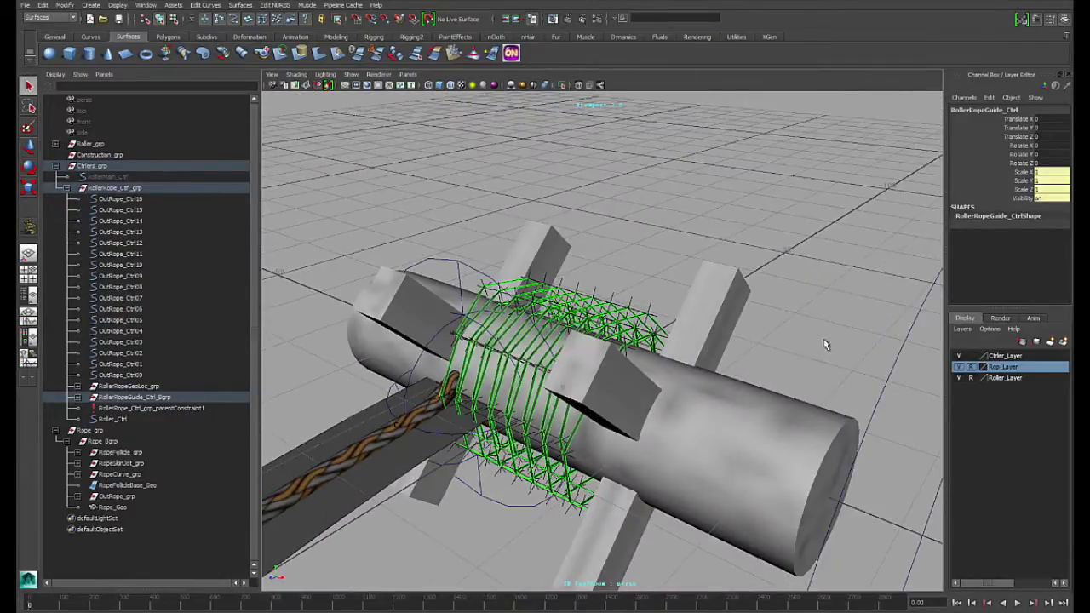
Step: Set Roller Vis and Bar Vis to Hide on Roller_Ctrl, and Rope Vis to Show
{"action": "right_click_drag", "start_coordinate": [824, 345], "coordinate": [841, 327], "text": "alt"}
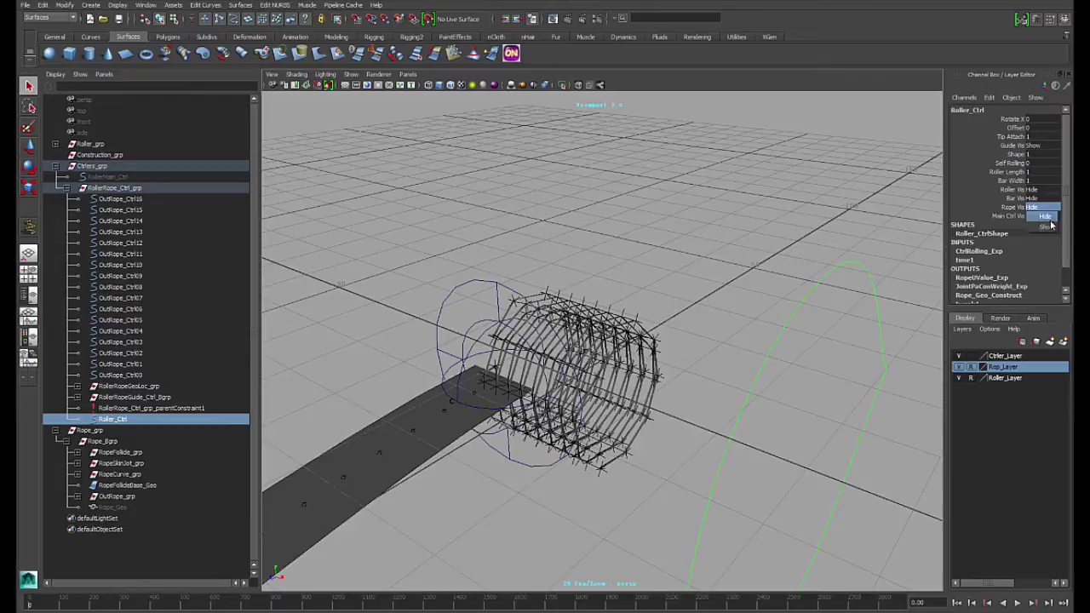
{"action": "scroll", "coordinate": [729, 369], "scroll_direction": "up", "scroll_amount": 2}
{"action": "left_click", "coordinate": [729, 370]}
{"action": "scroll", "coordinate": [728, 370], "scroll_direction": "up", "scroll_amount": 4}
Step: Inspect the exposed guide surface with its locators and review the available animation constraint types, including Point On Poly
{"action": "left_click_drag", "start_coordinate": [729, 370], "coordinate": [660, 396], "text": "alt"}
{"action": "left_click", "coordinate": [696, 302]}
{"action": "left_click_drag", "start_coordinate": [696, 302], "coordinate": [695, 349], "text": "alt"}
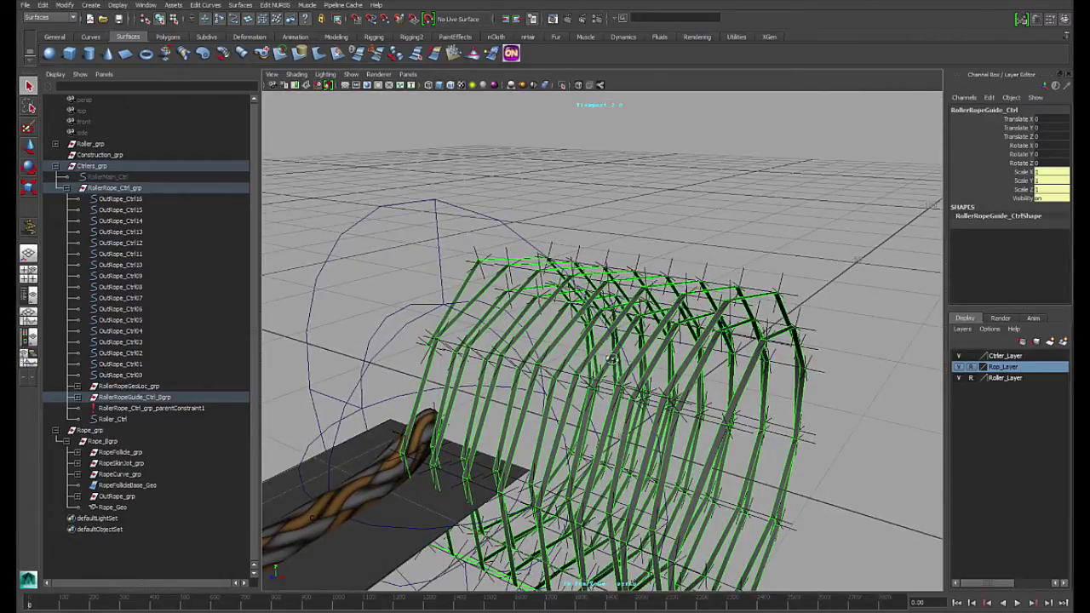
{"action": "left_click_drag", "start_coordinate": [612, 359], "coordinate": [716, 400], "text": "alt"}
{"action": "left_click", "coordinate": [838, 361]}
{"action": "left_click_drag", "start_coordinate": [838, 383], "coordinate": [760, 353], "text": "alt"}
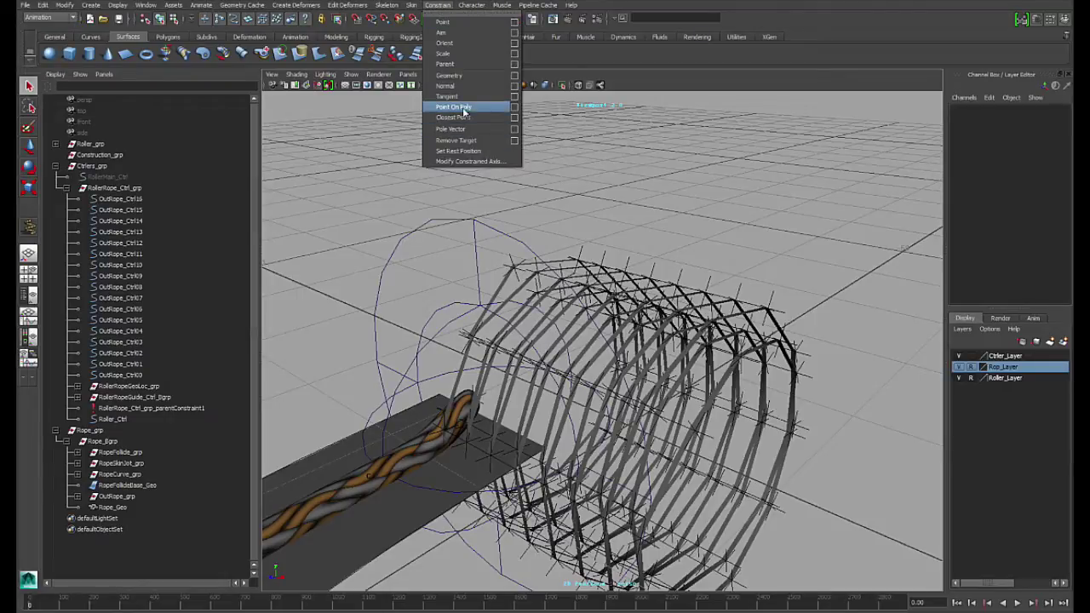
{"action": "left_click_drag", "start_coordinate": [724, 219], "coordinate": [605, 280], "text": "alt"}
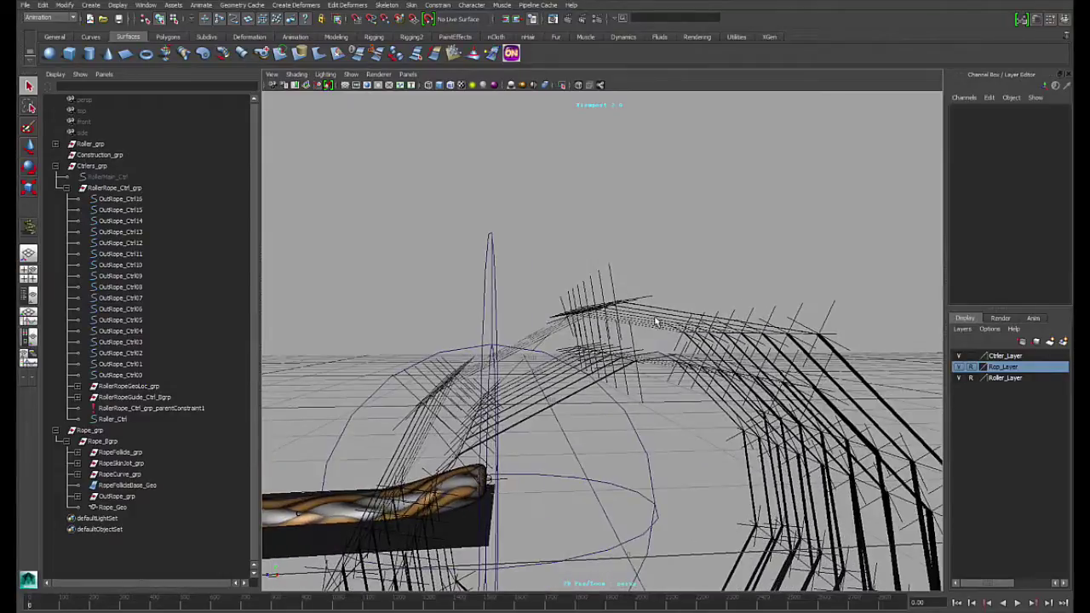
{"action": "left_click_drag", "start_coordinate": [656, 320], "coordinate": [636, 333], "text": "alt"}
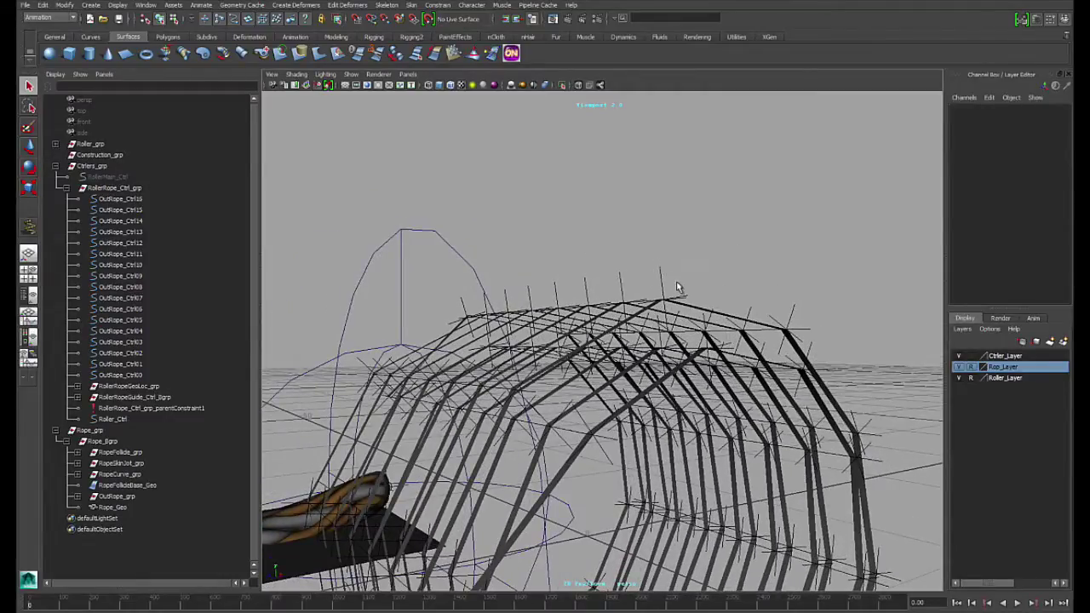
Step: Select the guide surface and examine the path of its locators through the coils from several angles
{"action": "left_click_drag", "start_coordinate": [625, 276], "coordinate": [670, 244], "text": "alt"}
{"action": "left_click", "coordinate": [619, 271]}
{"action": "left_click_drag", "start_coordinate": [619, 271], "coordinate": [483, 251], "text": "alt"}
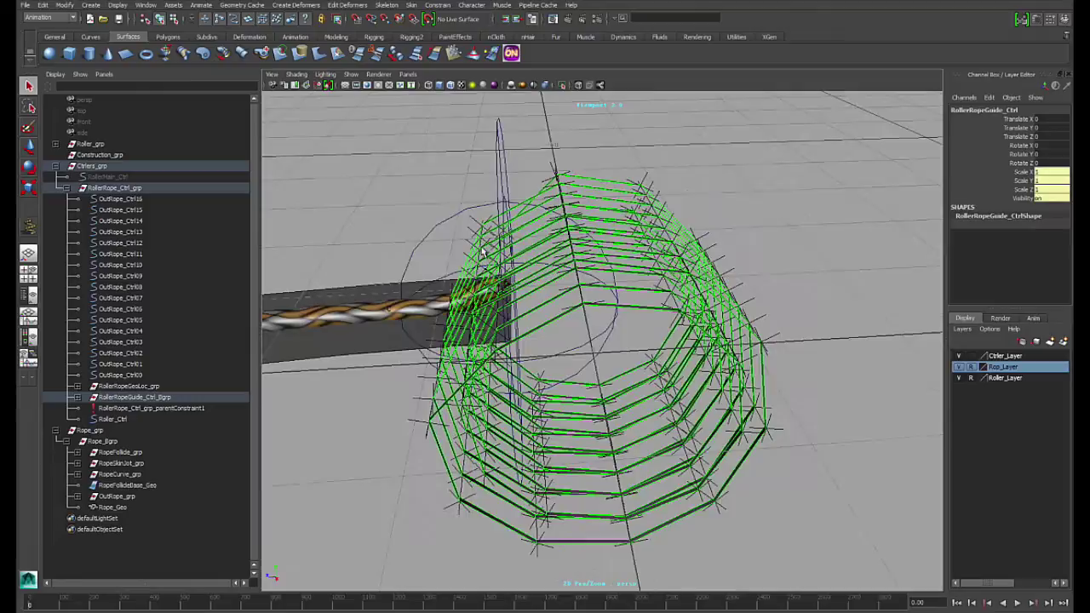
{"action": "left_click_drag", "start_coordinate": [603, 494], "coordinate": [659, 246], "text": "alt"}
{"action": "left_click_drag", "start_coordinate": [679, 287], "coordinate": [671, 350], "text": "alt"}
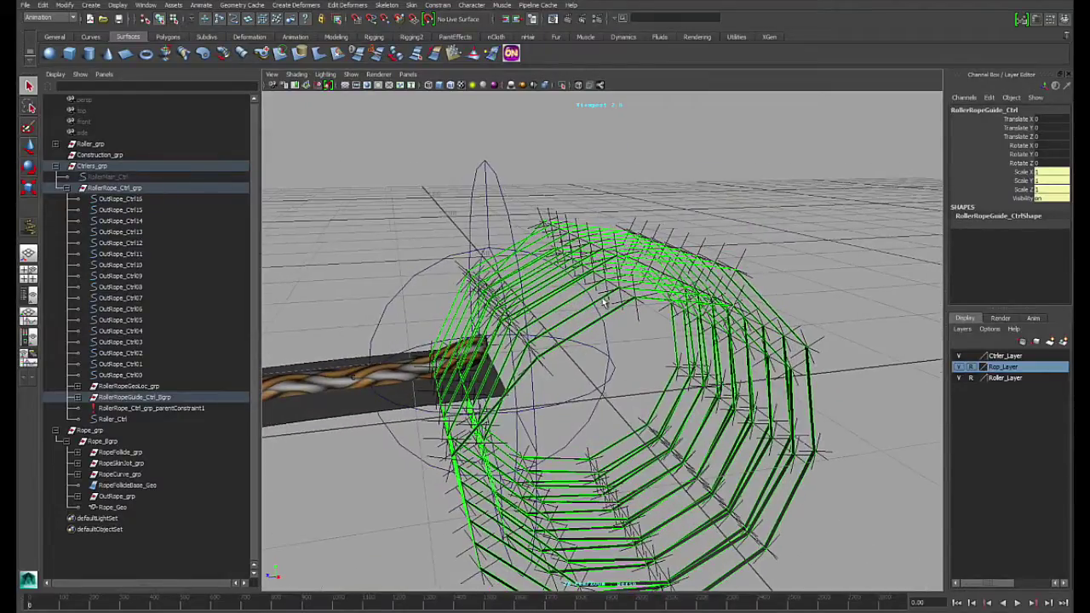
{"action": "left_click_drag", "start_coordinate": [603, 302], "coordinate": [729, 339], "text": "alt"}
{"action": "left_click_drag", "start_coordinate": [689, 373], "coordinate": [670, 407], "text": "alt"}
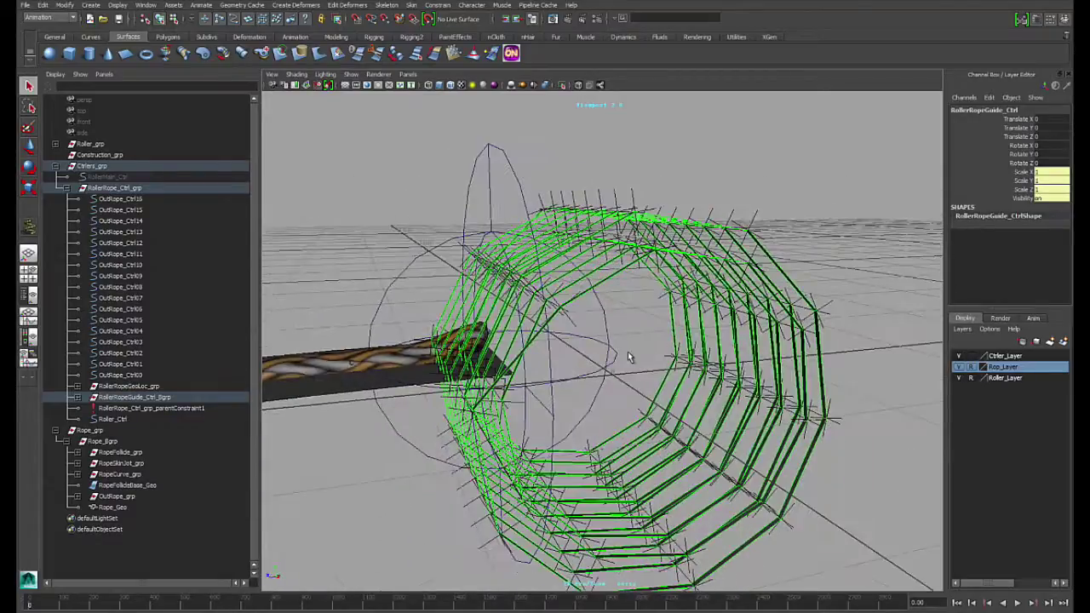
{"action": "left_click_drag", "start_coordinate": [630, 357], "coordinate": [659, 286], "text": "alt"}
{"action": "left_click_drag", "start_coordinate": [780, 369], "coordinate": [826, 554], "text": "alt"}
{"action": "left_click_drag", "start_coordinate": [558, 479], "coordinate": [494, 324], "text": "alt"}
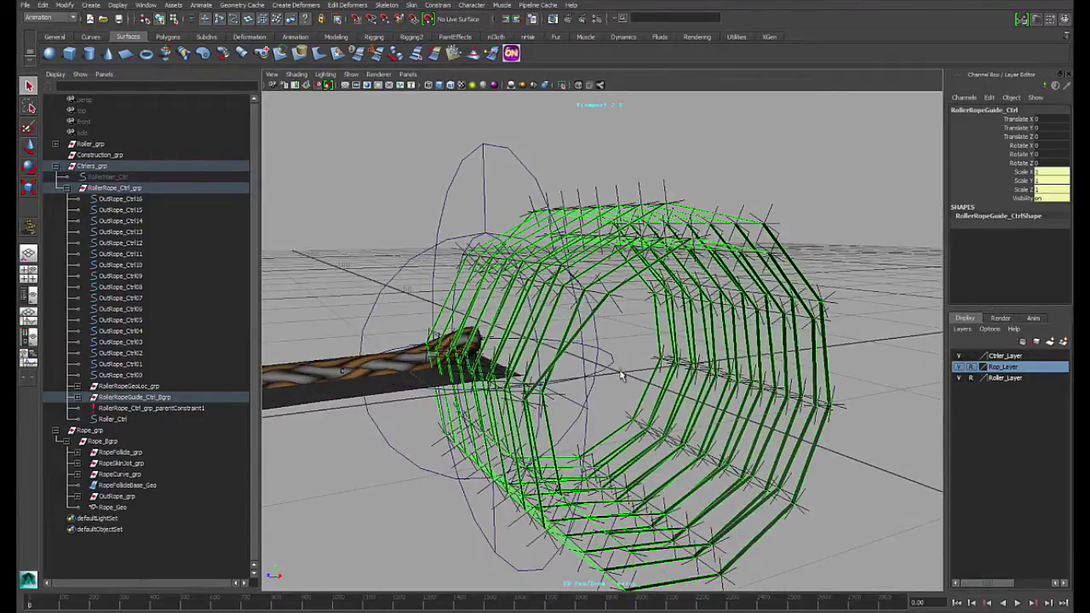
{"action": "left_click_drag", "start_coordinate": [621, 375], "coordinate": [529, 248], "text": "alt"}
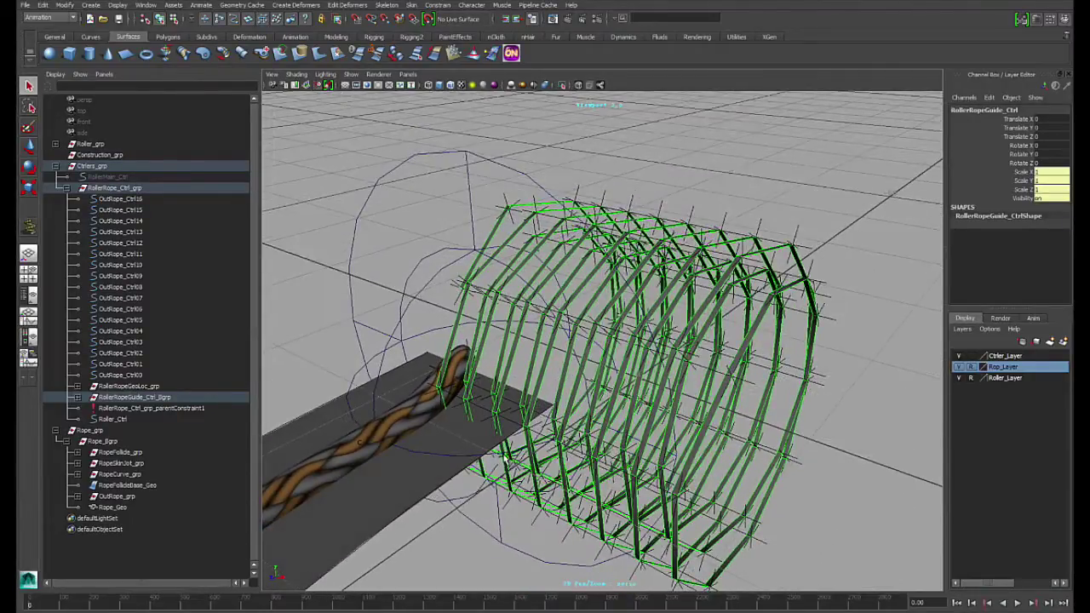
{"action": "left_click_drag", "start_coordinate": [504, 459], "coordinate": [766, 460], "text": "alt"}
{"action": "right_click_drag", "start_coordinate": [766, 460], "coordinate": [671, 417], "text": "alt"}
Step: Select Roller_Ctrl and set its Rope Vis to Hide to expose the follicle base surface
{"action": "left_click", "coordinate": [739, 339]}
{"action": "right_click_drag", "start_coordinate": [824, 246], "coordinate": [650, 265], "text": "alt"}
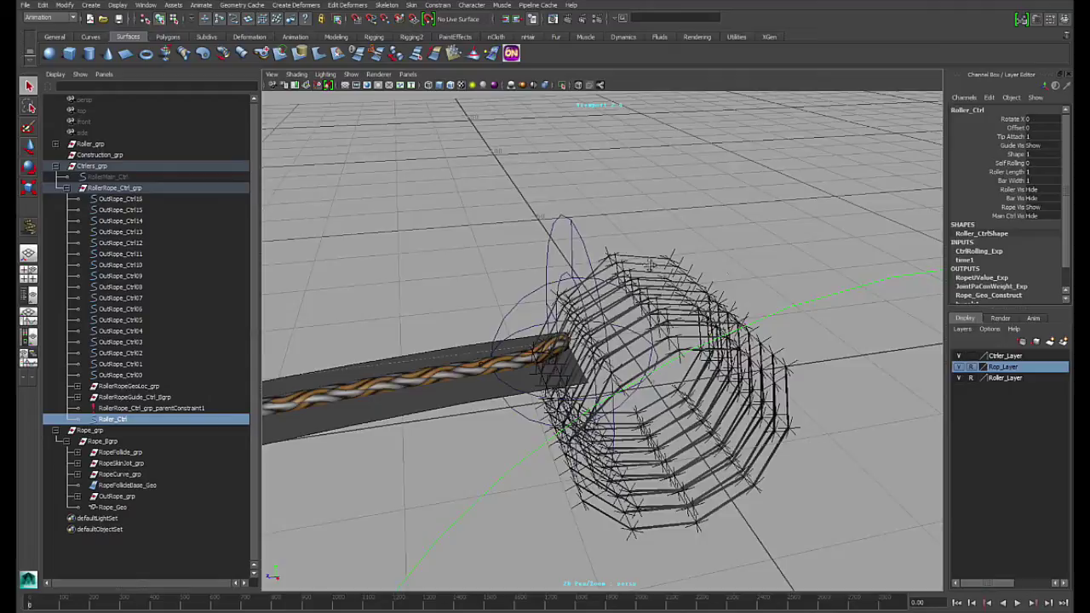
{"action": "left_click_drag", "start_coordinate": [650, 264], "coordinate": [696, 237], "text": "alt"}
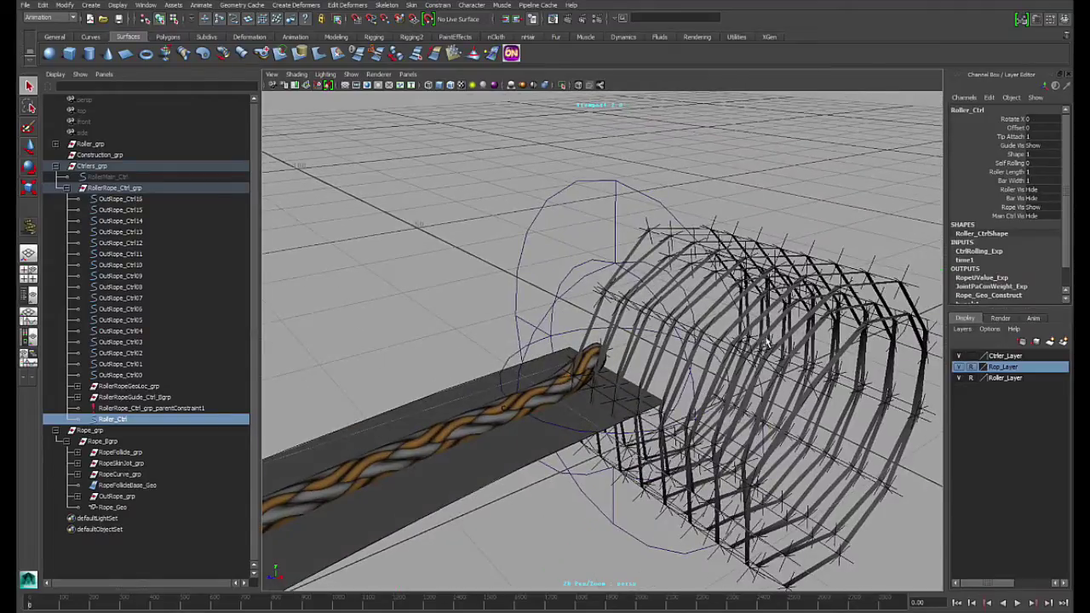
{"action": "left_click_drag", "start_coordinate": [813, 375], "coordinate": [873, 515], "text": "alt"}
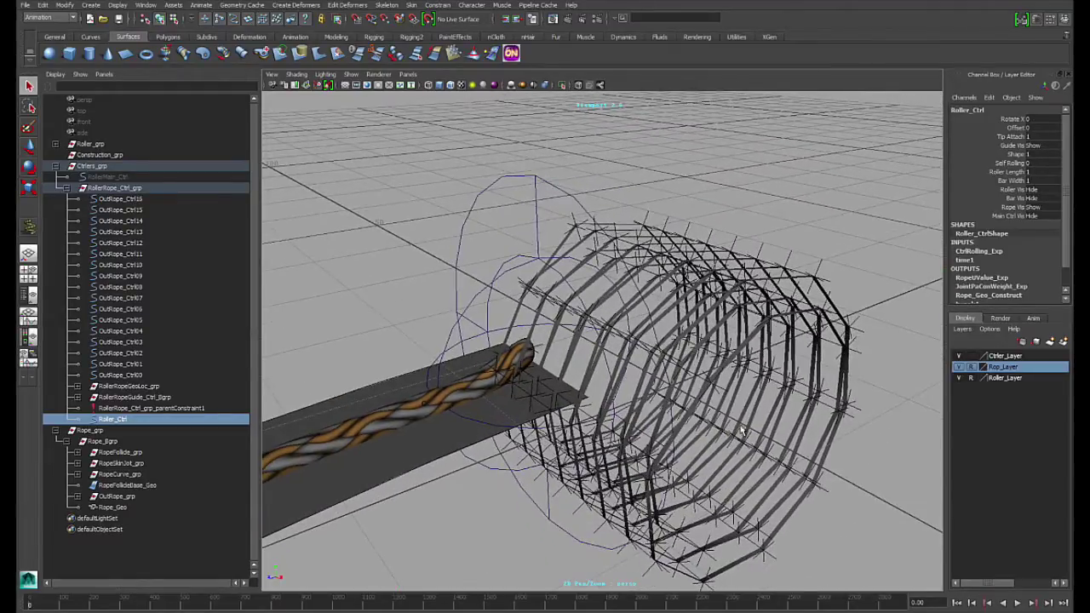
{"action": "left_click_drag", "start_coordinate": [741, 430], "coordinate": [691, 429], "text": "alt"}
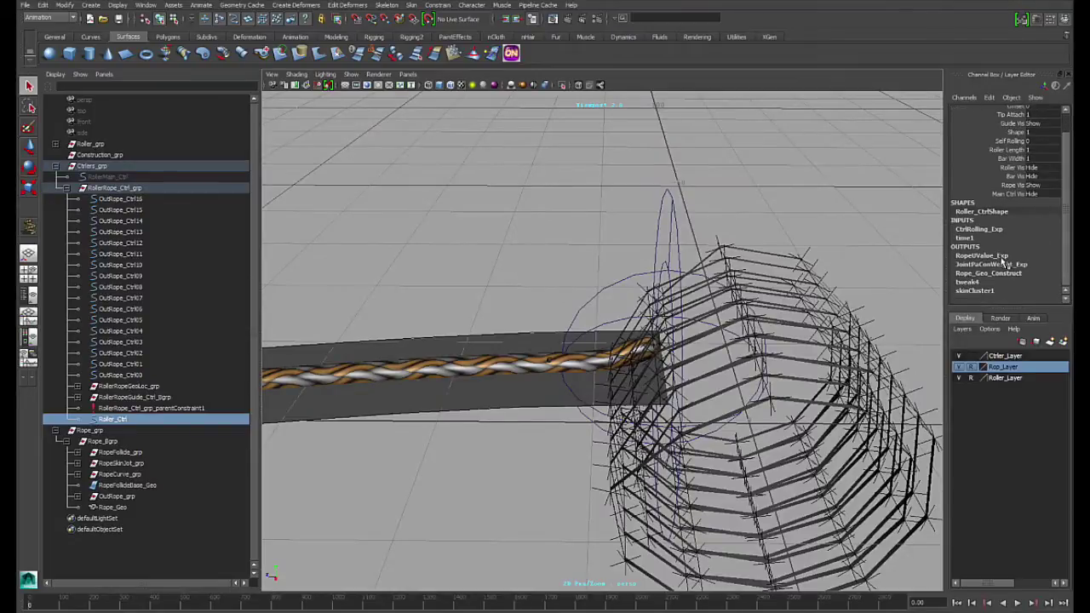
{"action": "left_click_drag", "start_coordinate": [648, 361], "coordinate": [715, 376], "text": "alt"}
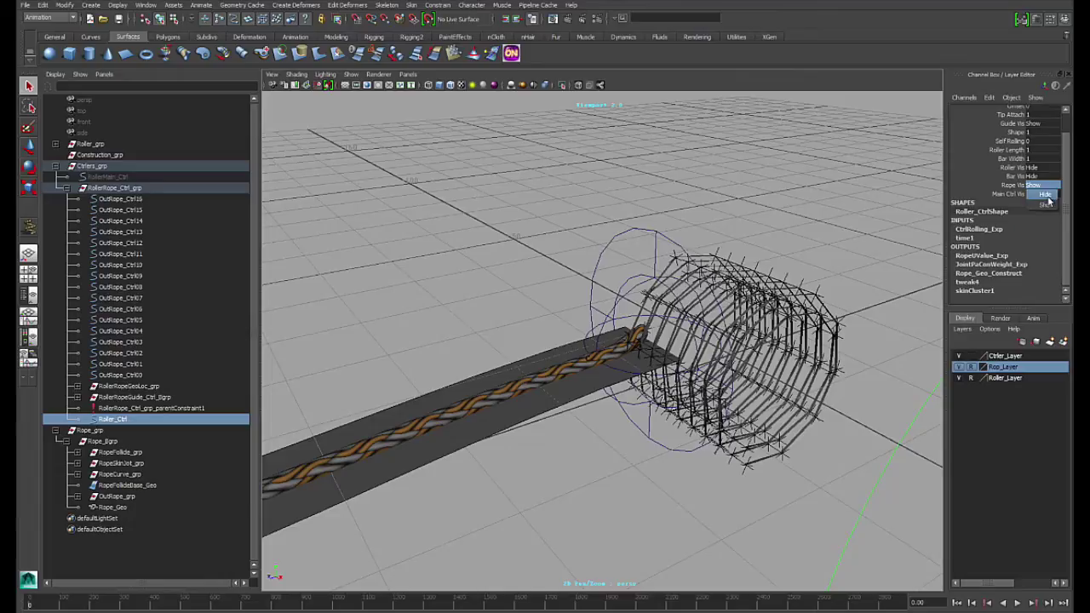
Step: Move two OutRope controls to bend the rope's base surface, placing OutRope_Ctrl02 at -20.013 in Translate X
{"action": "left_click_drag", "start_coordinate": [829, 293], "coordinate": [639, 319], "text": "alt"}
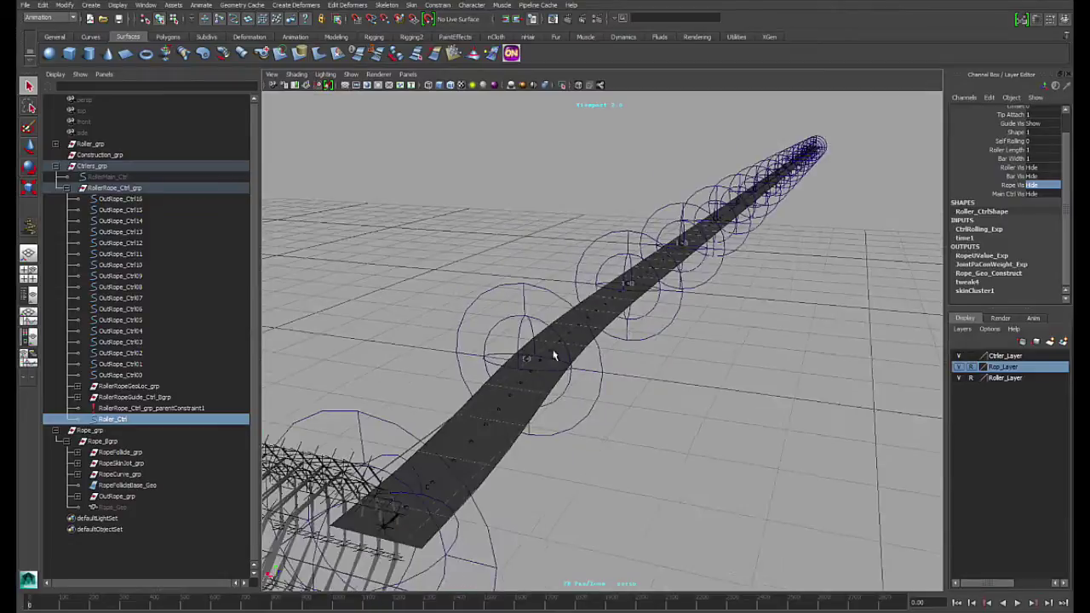
{"action": "left_click_drag", "start_coordinate": [419, 494], "coordinate": [780, 434], "text": "alt"}
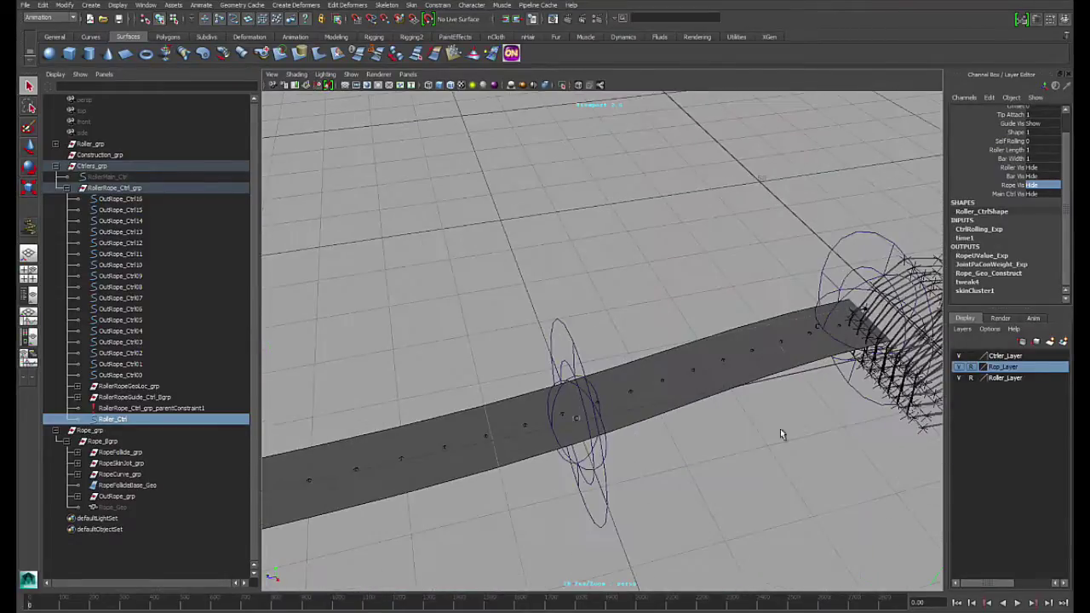
{"action": "left_click_drag", "start_coordinate": [588, 361], "coordinate": [589, 361]}
{"action": "left_click_drag", "start_coordinate": [589, 360], "coordinate": [547, 423], "text": "alt"}
{"action": "left_click_drag", "start_coordinate": [639, 473], "coordinate": [413, 444], "text": "alt"}
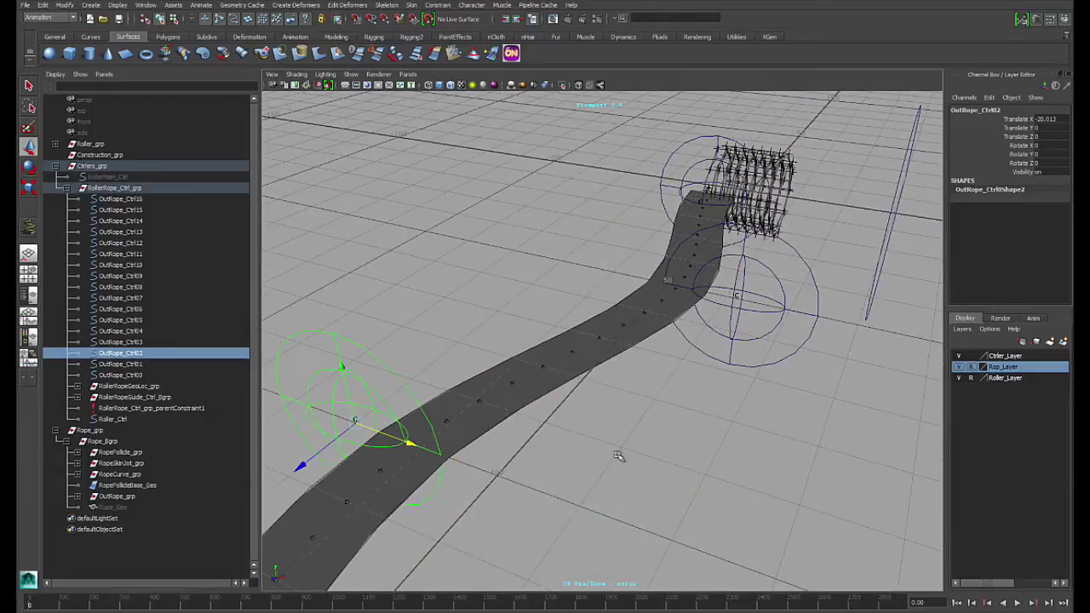
{"action": "left_click_drag", "start_coordinate": [618, 456], "coordinate": [658, 393], "text": "alt"}
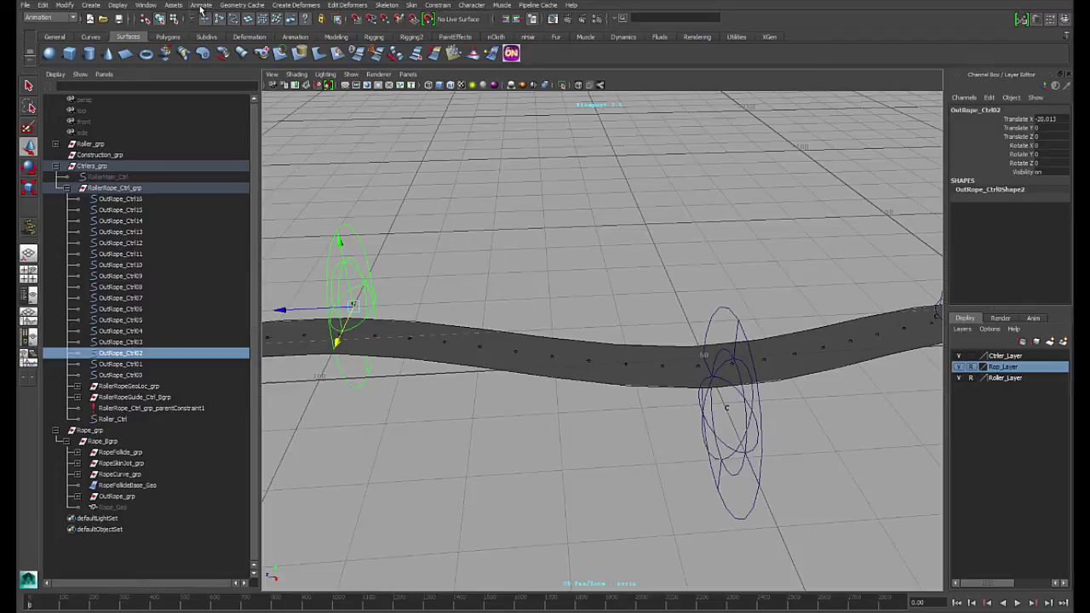
Step: Review the Motion Paths commands for attaching objects to a path and inspect the bent base surface
{"action": "left_click", "coordinate": [202, 5]}
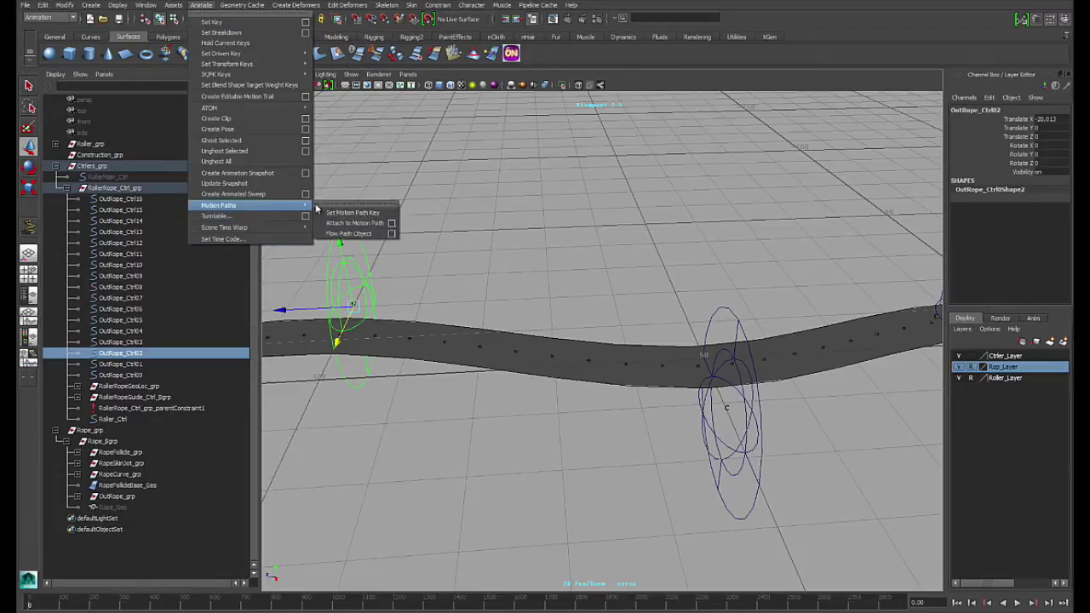
{"action": "left_click_drag", "start_coordinate": [634, 201], "coordinate": [569, 399], "text": "alt"}
{"action": "left_click_drag", "start_coordinate": [622, 351], "coordinate": [602, 278], "text": "alt"}
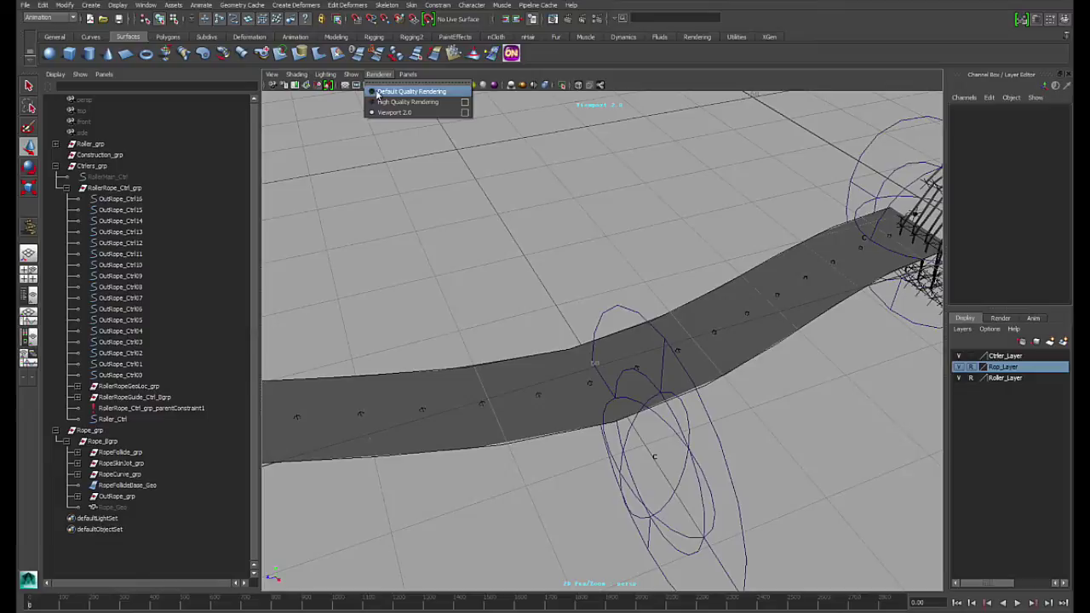
Step: Switch the viewport renderer to Default Quality Rendering for a closer view of the follicles
{"action": "left_click", "coordinate": [375, 93]}
{"action": "scroll", "coordinate": [708, 335], "scroll_direction": "up", "scroll_amount": 3}
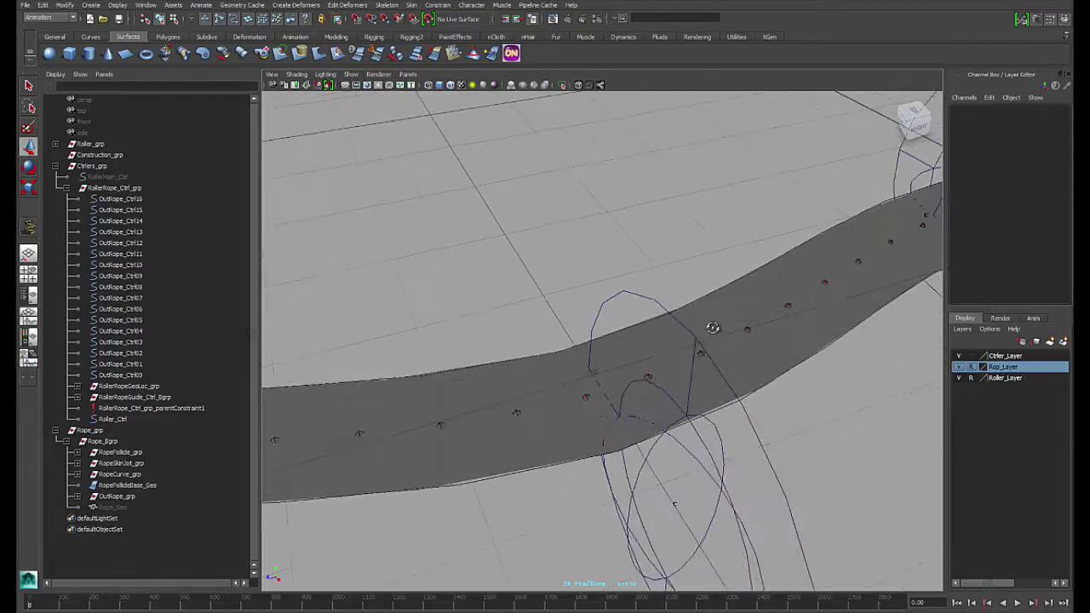
Step: Examine the row of follicles along the bent rope base surface, from the roller end to the far end
{"action": "left_click_drag", "start_coordinate": [715, 326], "coordinate": [584, 317], "text": "alt"}
{"action": "middle_click_drag", "start_coordinate": [584, 317], "coordinate": [581, 289], "text": "alt"}
{"action": "left_click_drag", "start_coordinate": [581, 290], "coordinate": [560, 275], "text": "alt"}
{"action": "middle_click_drag", "start_coordinate": [560, 275], "coordinate": [523, 278], "text": "alt"}
{"action": "left_click_drag", "start_coordinate": [523, 277], "coordinate": [506, 219], "text": "alt"}
{"action": "left_click_drag", "start_coordinate": [666, 421], "coordinate": [613, 400], "text": "alt"}
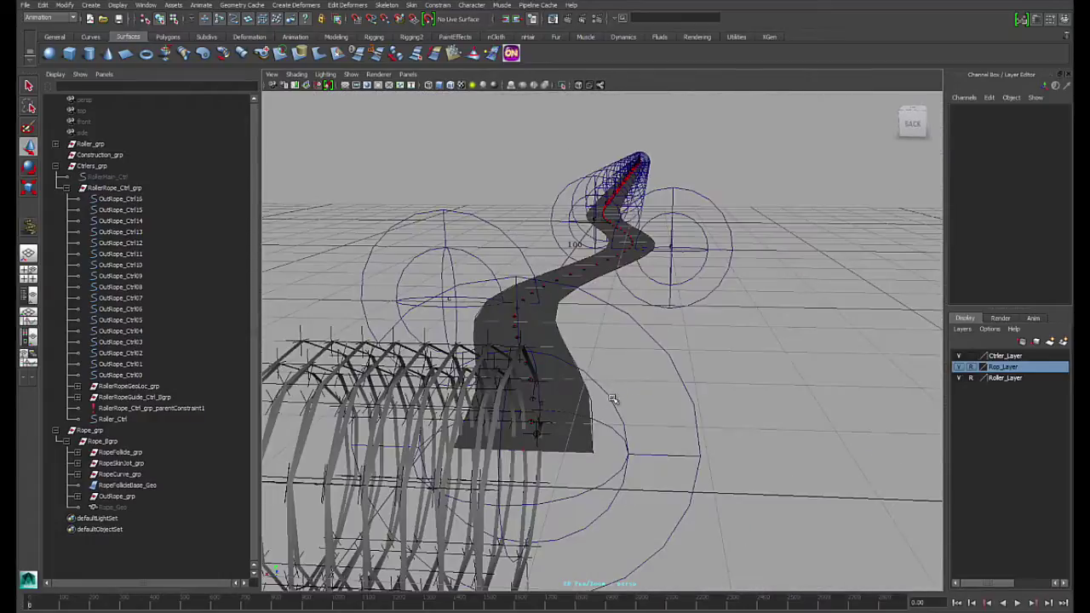
{"action": "left_click_drag", "start_coordinate": [599, 242], "coordinate": [546, 328], "text": "alt"}
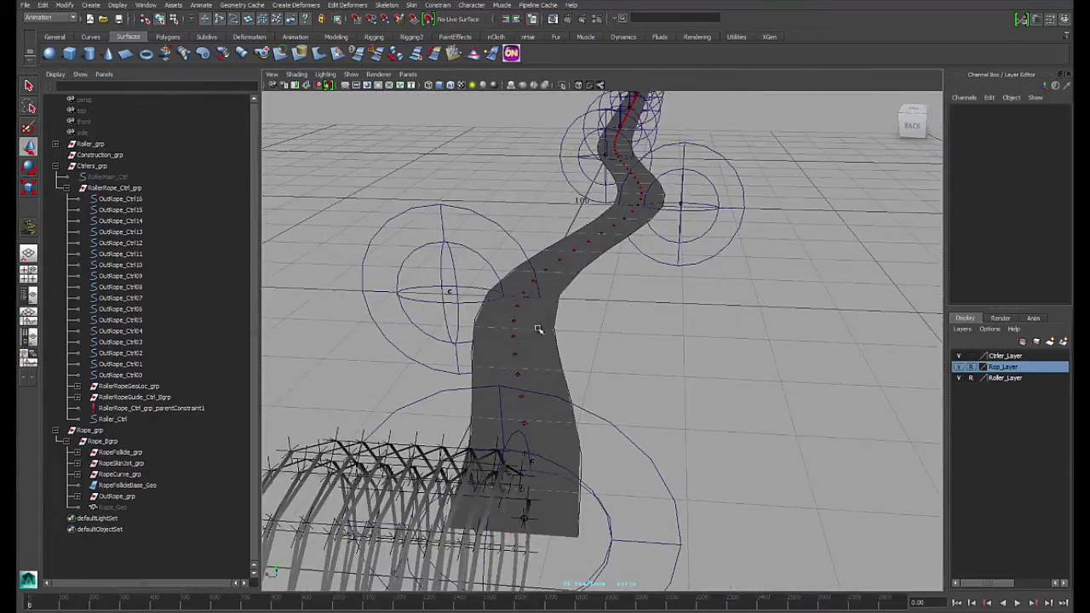
{"action": "left_click_drag", "start_coordinate": [640, 249], "coordinate": [561, 460], "text": "alt"}
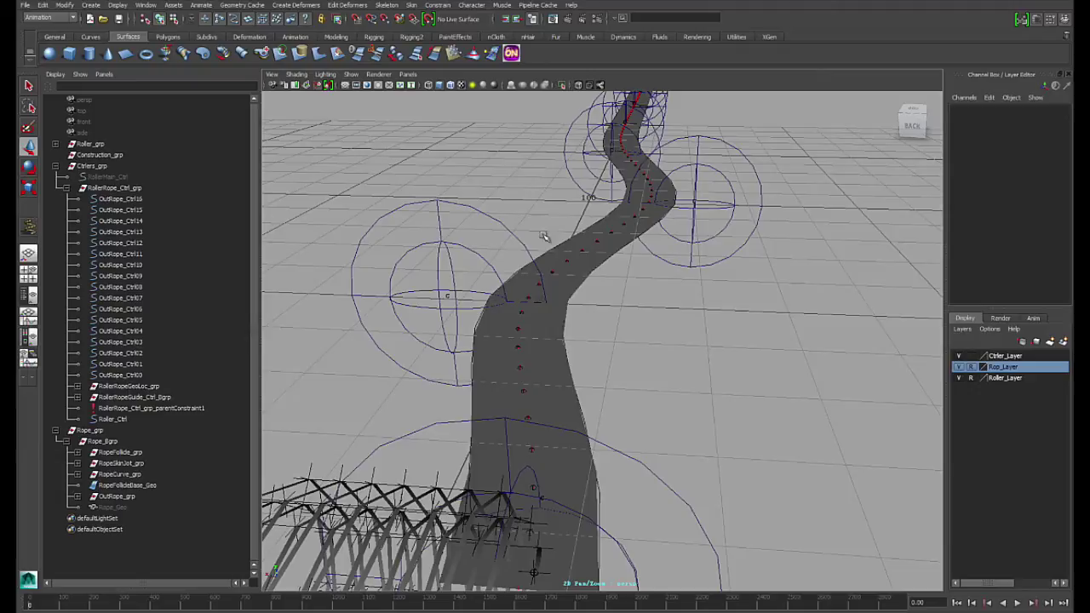
{"action": "left_click_drag", "start_coordinate": [578, 359], "coordinate": [507, 270], "text": "alt"}
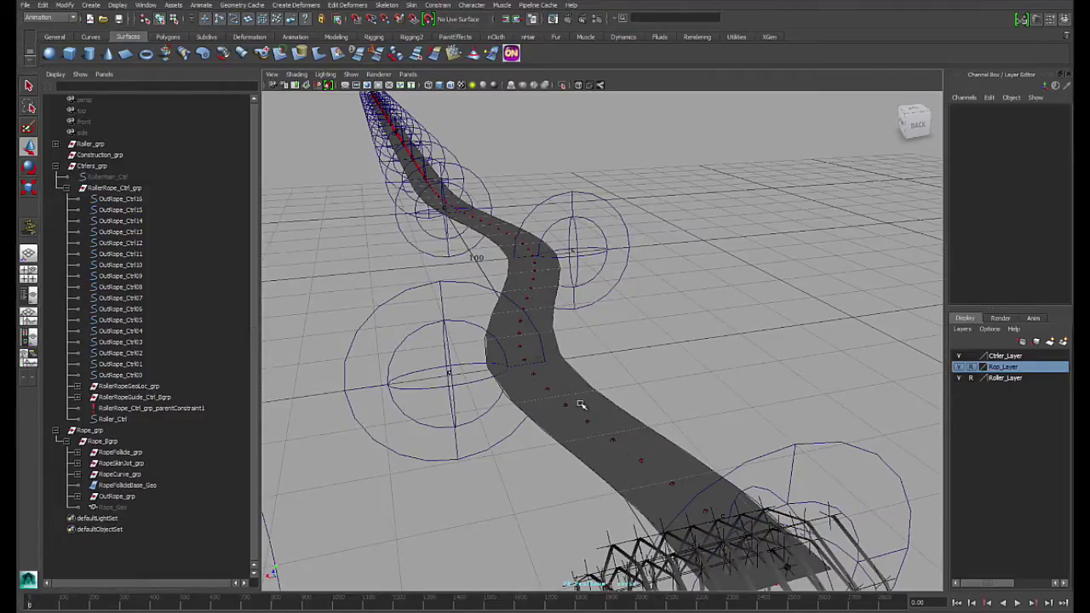
Step: Inspect individual follicles on the base surface up close and compare them with the surface's overall bend
{"action": "left_click_drag", "start_coordinate": [580, 404], "coordinate": [620, 412], "text": "alt"}
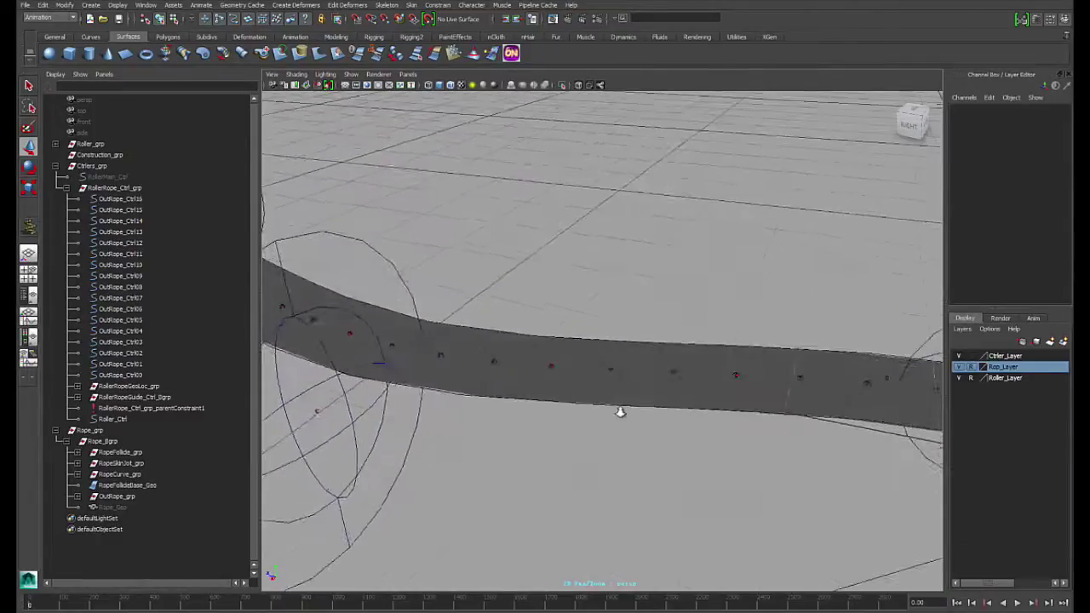
{"action": "right_click_drag", "start_coordinate": [620, 412], "coordinate": [682, 451], "text": "alt"}
{"action": "middle_click_drag", "start_coordinate": [615, 428], "coordinate": [603, 391], "text": "alt"}
{"action": "right_click_drag", "start_coordinate": [603, 391], "coordinate": [694, 477], "text": "alt"}
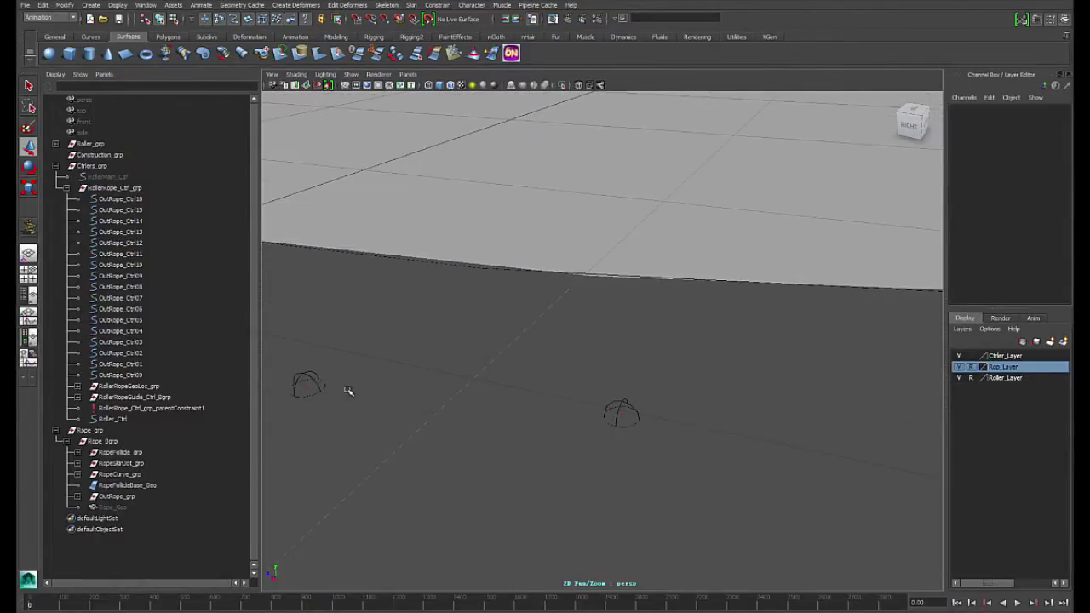
{"action": "right_click_drag", "start_coordinate": [739, 411], "coordinate": [581, 409], "text": "alt"}
{"action": "left_click_drag", "start_coordinate": [581, 408], "coordinate": [582, 376], "text": "alt"}
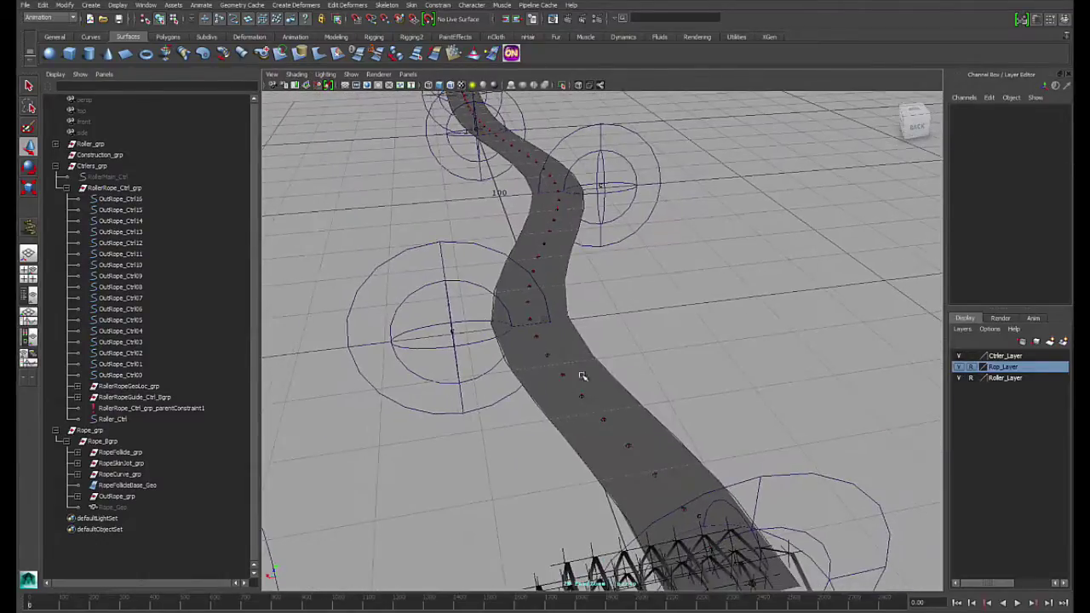
{"action": "left_click_drag", "start_coordinate": [603, 334], "coordinate": [577, 275], "text": "alt"}
Step: Select OutRope_Ctrl02 and inspect the surface bend around it and the follicles near the roller
{"action": "left_click", "coordinate": [495, 236]}
{"action": "left_click_drag", "start_coordinate": [495, 236], "coordinate": [434, 311], "text": "alt"}
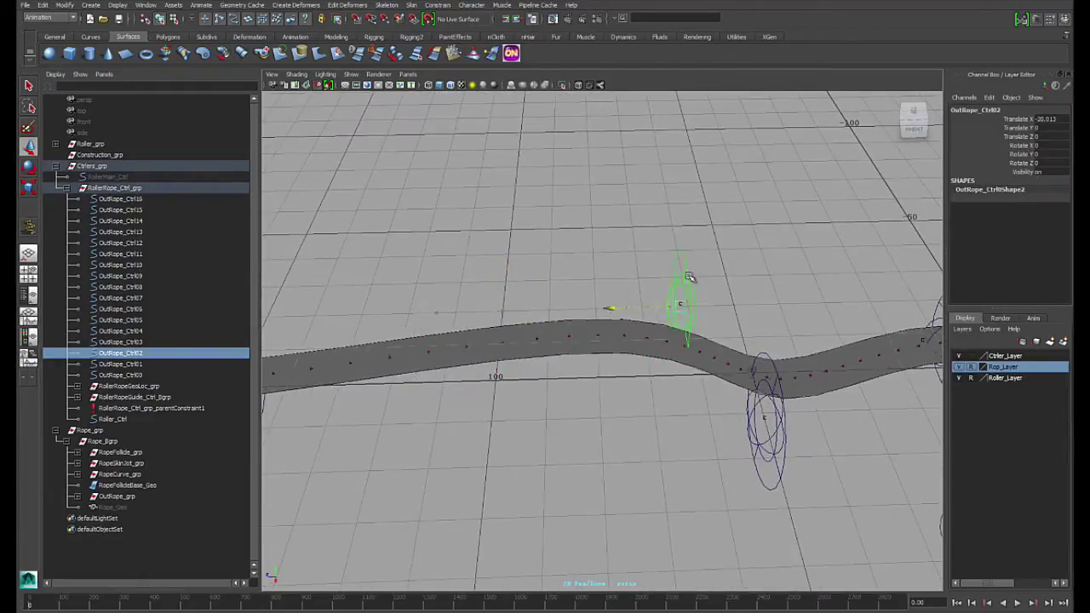
{"action": "left_click_drag", "start_coordinate": [693, 278], "coordinate": [711, 336], "text": "alt"}
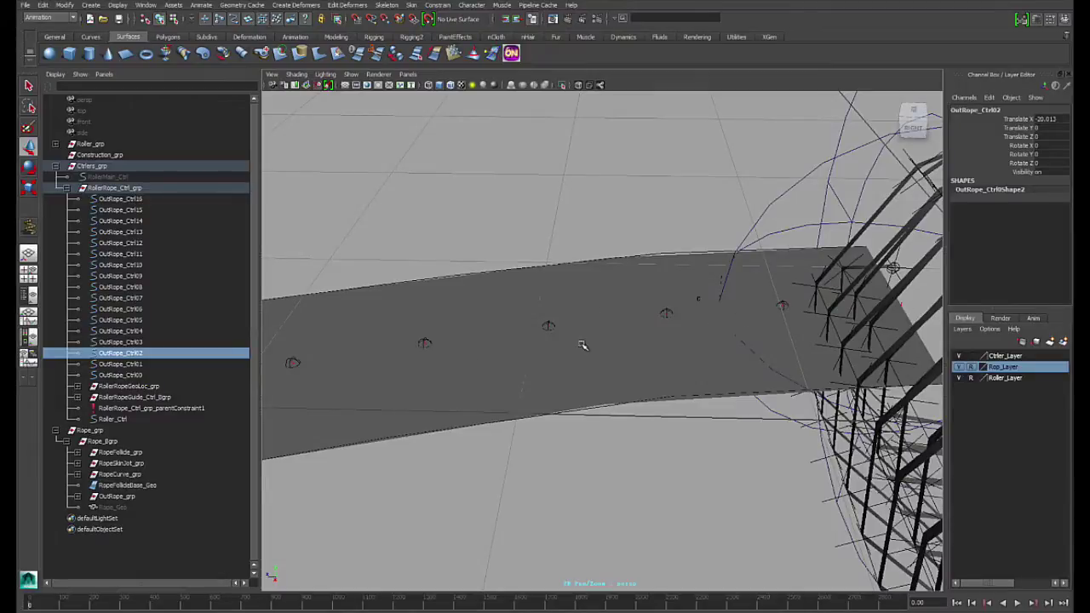
Step: Select RopeSkinJot_grp and examine how its skin joints sit on the base surface and the roller guide
{"action": "left_click", "coordinate": [130, 464]}
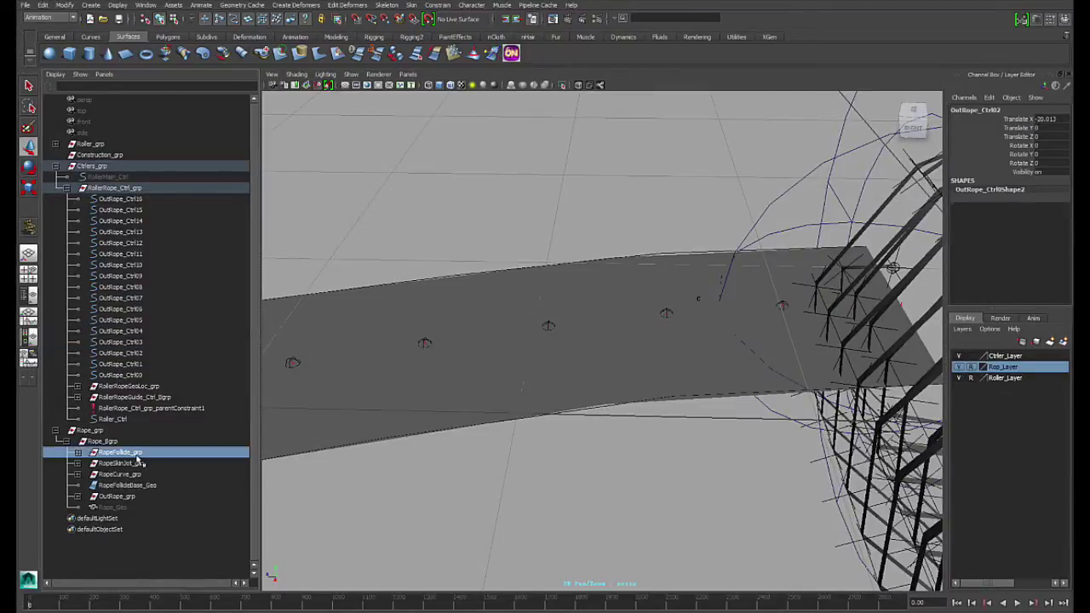
{"action": "left_click_drag", "start_coordinate": [699, 426], "coordinate": [646, 355], "text": "alt"}
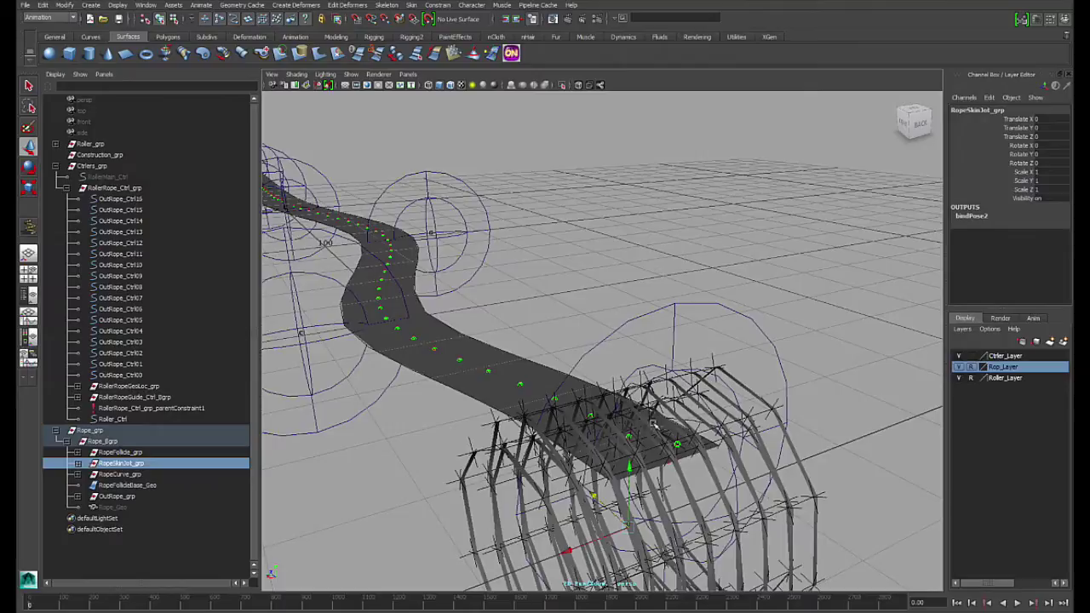
{"action": "left_click_drag", "start_coordinate": [654, 423], "coordinate": [687, 328], "text": "alt"}
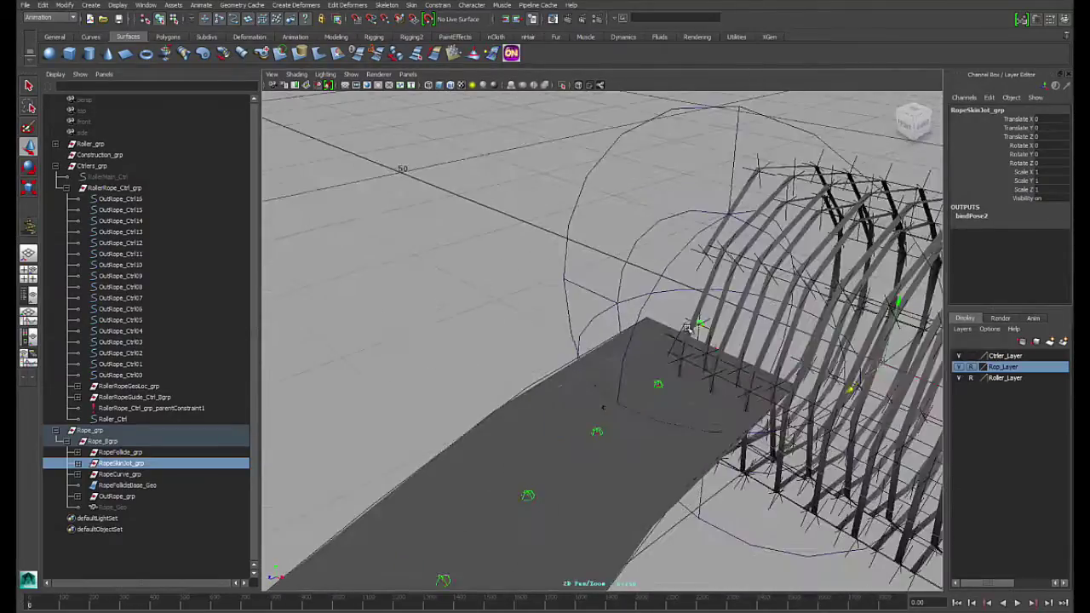
{"action": "left_click_drag", "start_coordinate": [520, 478], "coordinate": [711, 366], "text": "alt"}
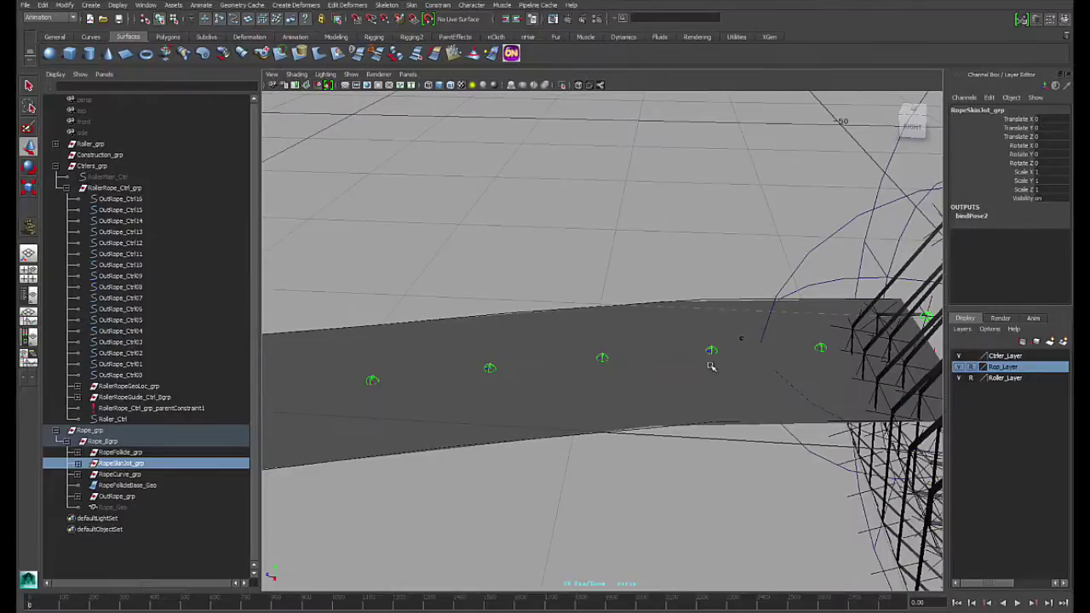
{"action": "left_click_drag", "start_coordinate": [534, 361], "coordinate": [461, 306], "text": "alt"}
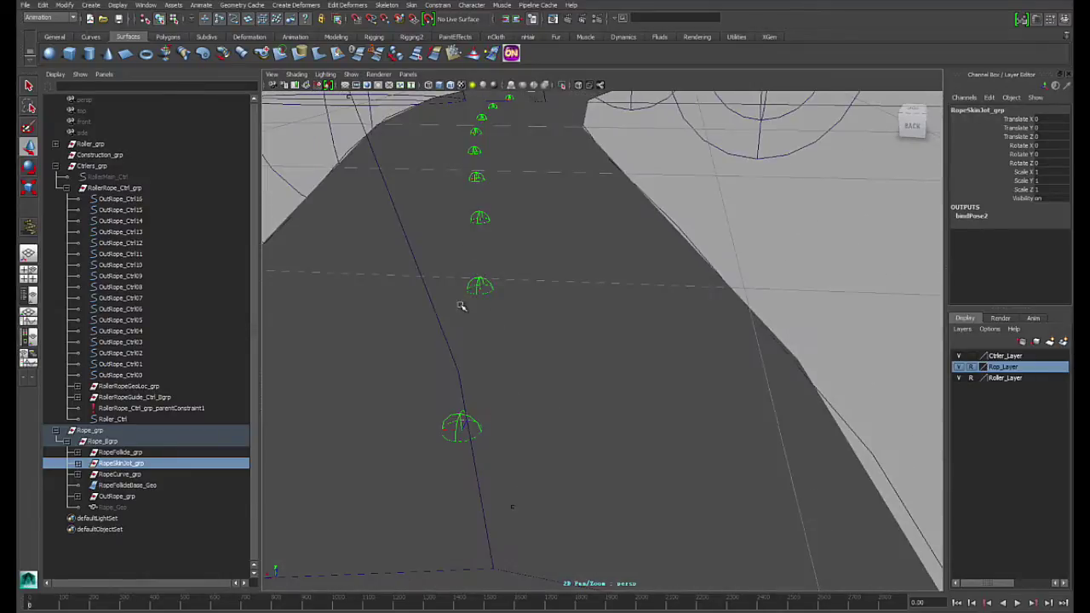
{"action": "left_click_drag", "start_coordinate": [528, 529], "coordinate": [494, 427], "text": "alt"}
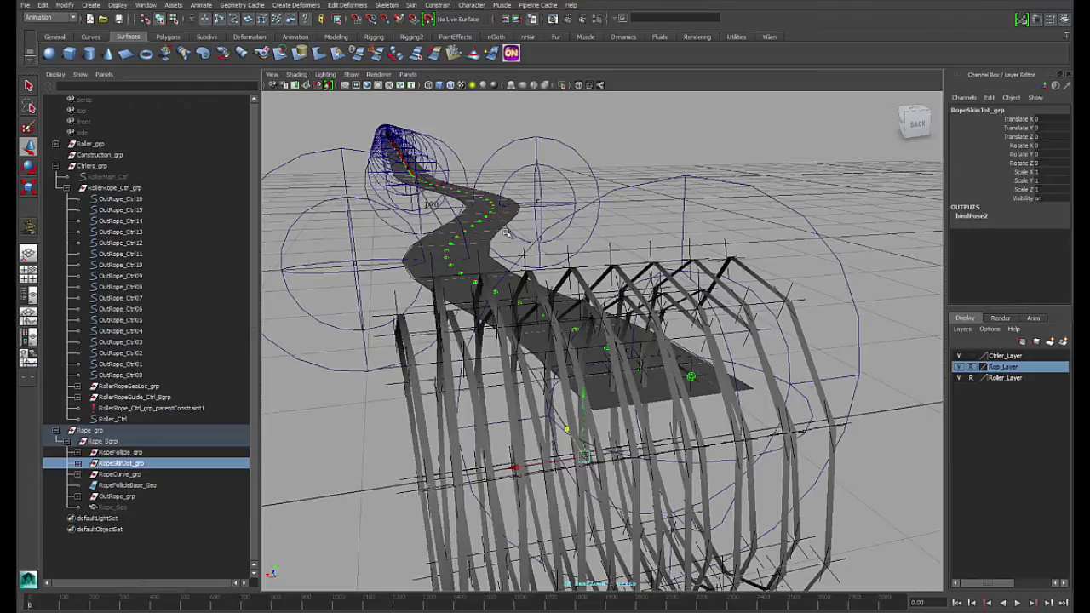
Step: Rotate Roller_Ctrl to about 64.919 in Rotate X, then deselect it
{"action": "left_click_drag", "start_coordinate": [506, 232], "coordinate": [428, 338], "text": "alt"}
{"action": "left_click_drag", "start_coordinate": [435, 386], "coordinate": [253, 384], "text": "alt"}
{"action": "right_click_drag", "start_coordinate": [749, 392], "coordinate": [630, 393], "text": "alt"}
{"action": "left_click", "coordinate": [719, 315]}
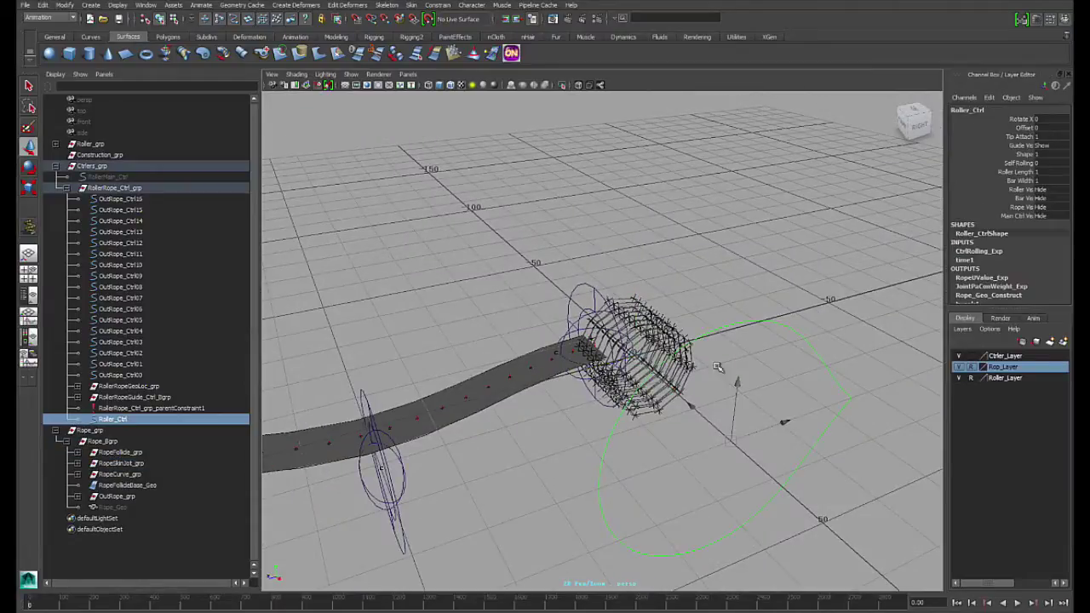
{"action": "left_click_drag", "start_coordinate": [719, 368], "coordinate": [517, 443], "text": "alt"}
{"action": "key", "text": "e"}
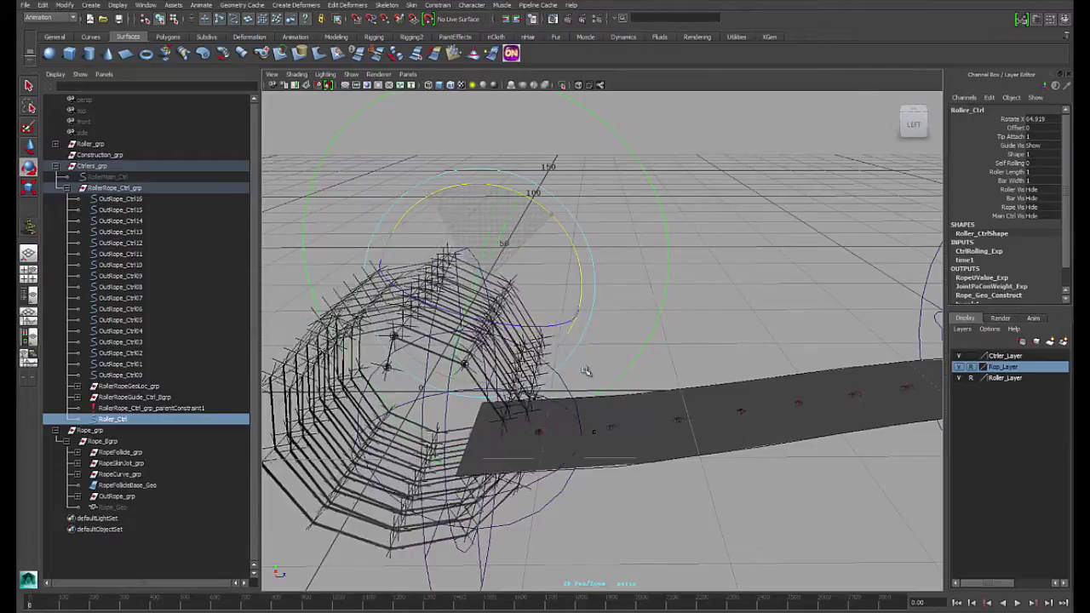
{"action": "left_click", "coordinate": [680, 441]}
{"action": "left_click_drag", "start_coordinate": [400, 426], "coordinate": [377, 432], "text": "alt"}
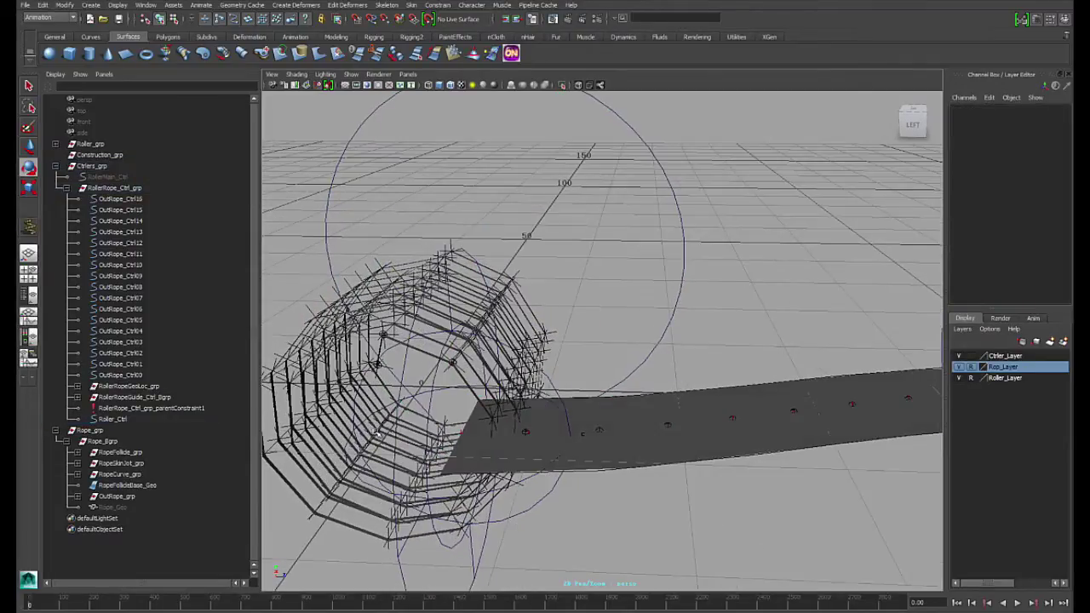
Step: Select RopeFollicleBase_Geo and examine where its surface and joints meet the helical roller guide
{"action": "left_click", "coordinate": [136, 485]}
{"action": "left_click_drag", "start_coordinate": [579, 462], "coordinate": [794, 295], "text": "alt"}
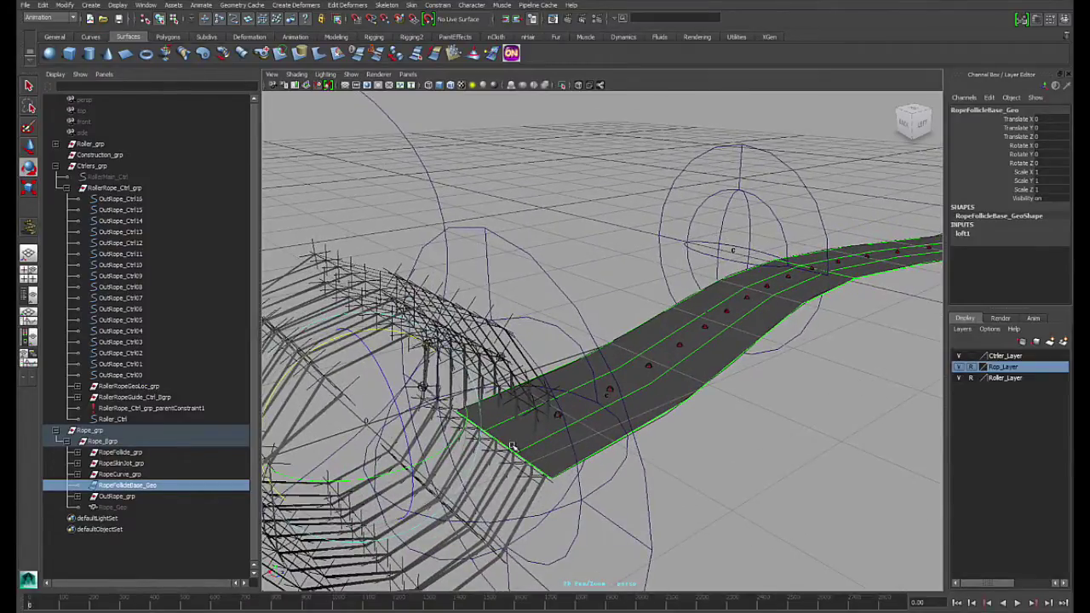
{"action": "left_click_drag", "start_coordinate": [546, 432], "coordinate": [623, 445], "text": "alt"}
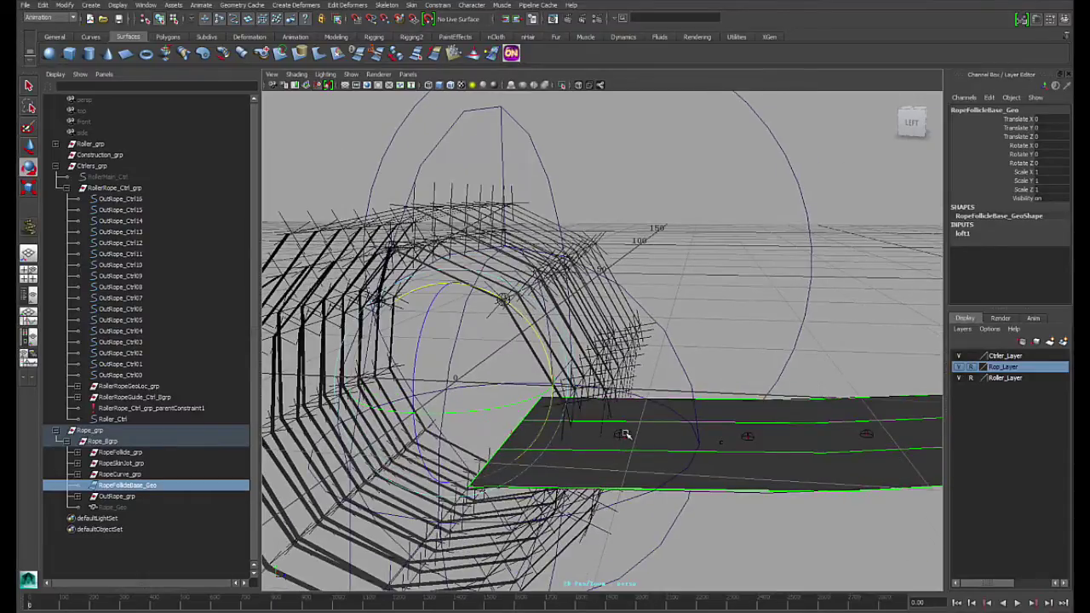
{"action": "left_click_drag", "start_coordinate": [608, 445], "coordinate": [532, 443], "text": "alt"}
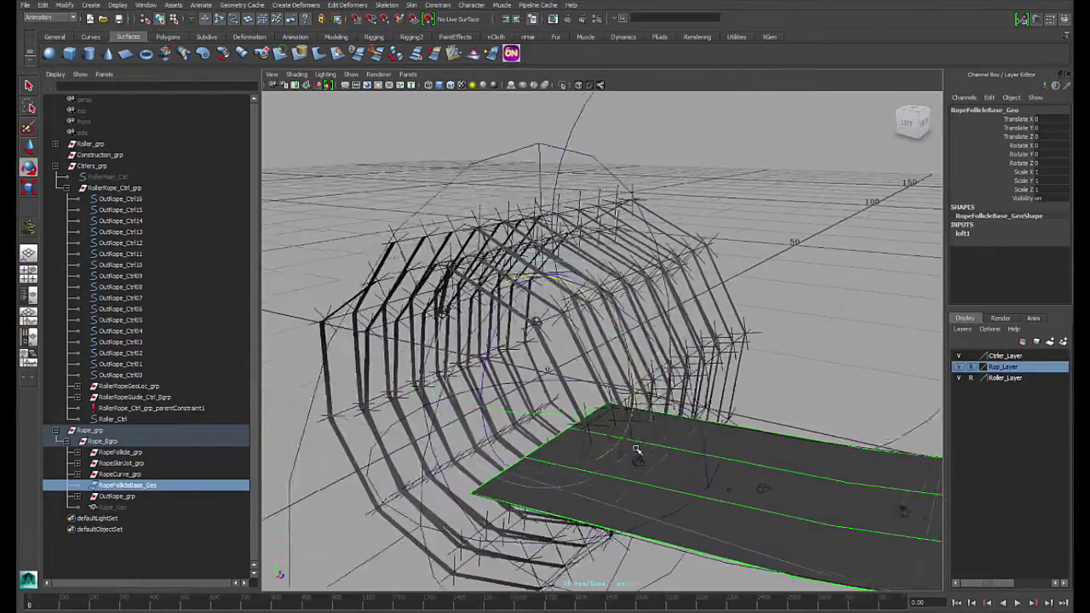
{"action": "left_click_drag", "start_coordinate": [636, 449], "coordinate": [502, 318], "text": "alt"}
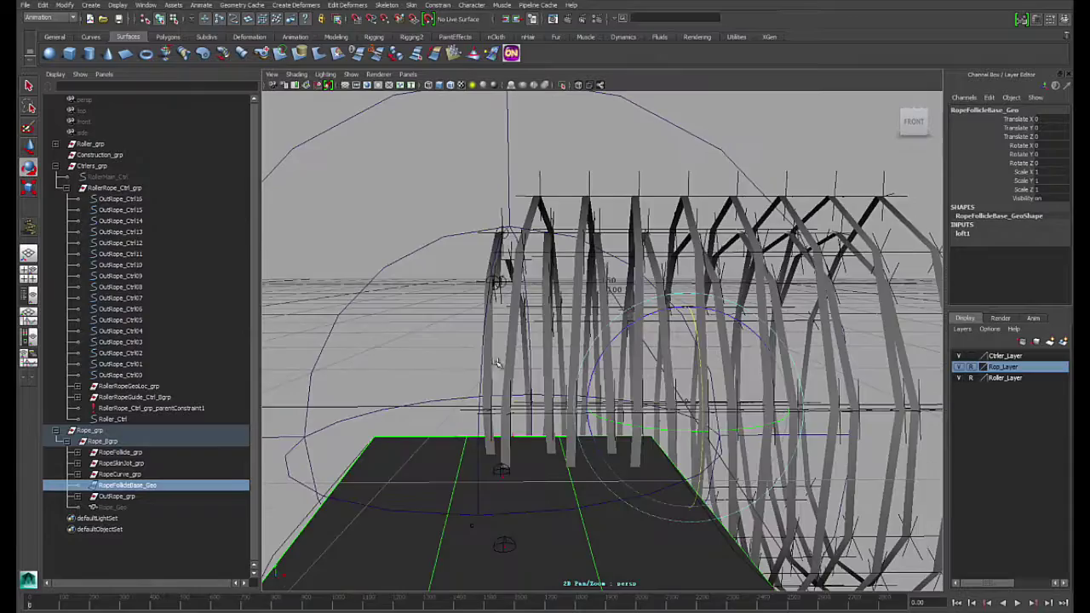
{"action": "left_click_drag", "start_coordinate": [497, 364], "coordinate": [526, 364], "text": "alt"}
{"action": "right_click_drag", "start_coordinate": [526, 365], "coordinate": [664, 426], "text": "alt"}
{"action": "left_click_drag", "start_coordinate": [664, 425], "coordinate": [712, 409], "text": "alt"}
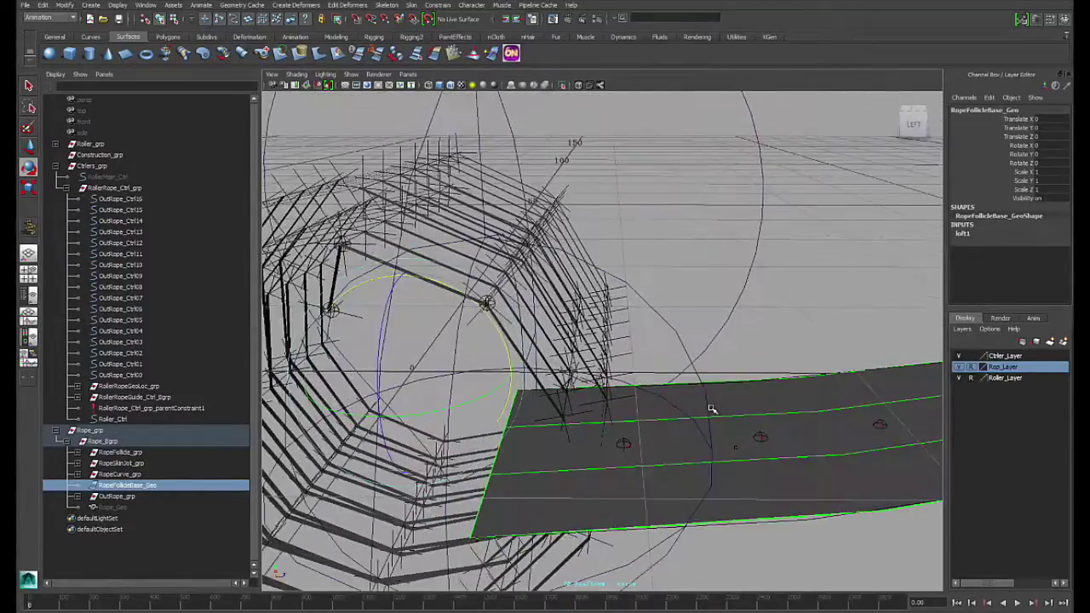
{"action": "left_click_drag", "start_coordinate": [789, 321], "coordinate": [686, 368], "text": "alt"}
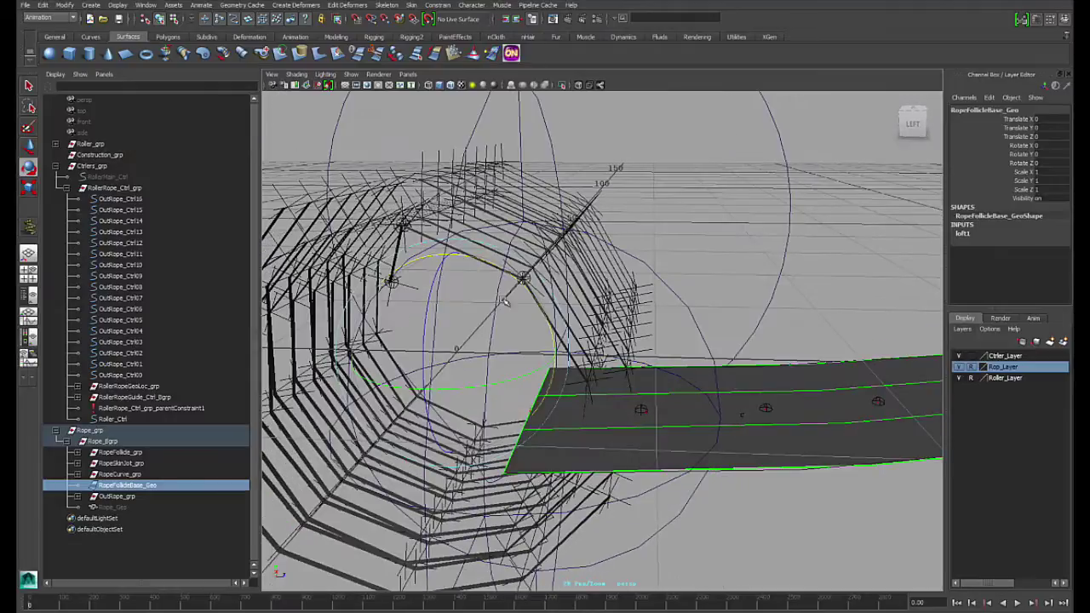
{"action": "left_click_drag", "start_coordinate": [635, 398], "coordinate": [641, 442], "text": "alt"}
{"action": "left_click_drag", "start_coordinate": [511, 286], "coordinate": [521, 284], "text": "alt"}
{"action": "mouse_move", "coordinate": [659, 451]}
{"action": "left_mouse_down", "text": "alt"}
{"action": "mouse_move", "coordinate": [672, 460]}
{"action": "mouse_move", "coordinate": [671, 445]}
{"action": "mouse_move", "coordinate": [653, 436]}
{"action": "left_mouse_up", "text": "alt"}
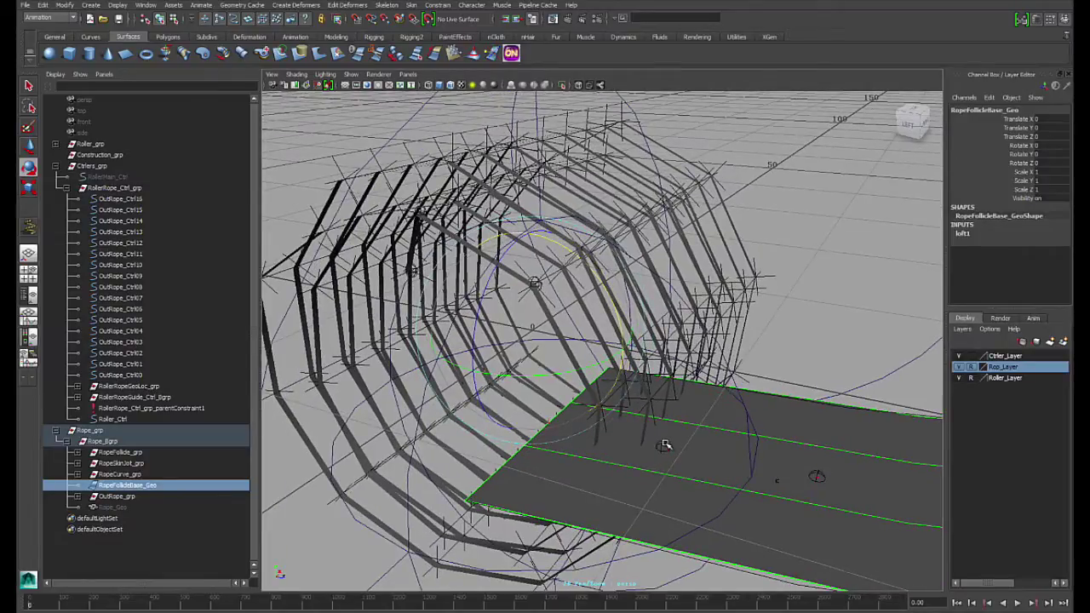
Step: Expand RopeSkinJot_grp and go through its joints to select RopeSkinJot_003 at the surface's roller end
{"action": "left_click", "coordinate": [664, 444]}
{"action": "left_click", "coordinate": [85, 464]}
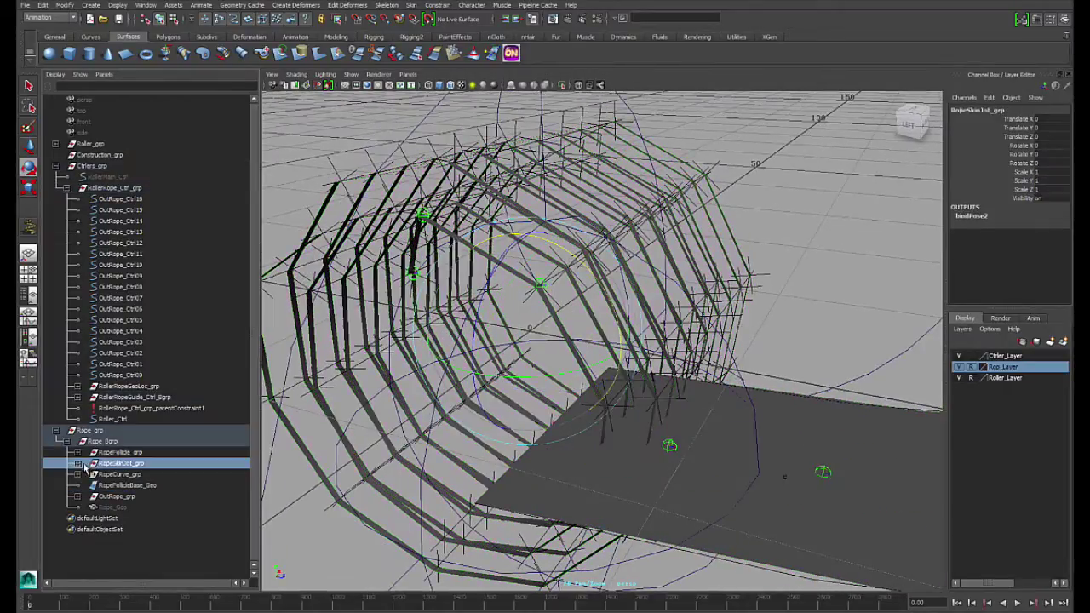
{"action": "left_click", "coordinate": [78, 463]}
{"action": "left_click", "coordinate": [146, 473]}
{"action": "left_click", "coordinate": [141, 485]}
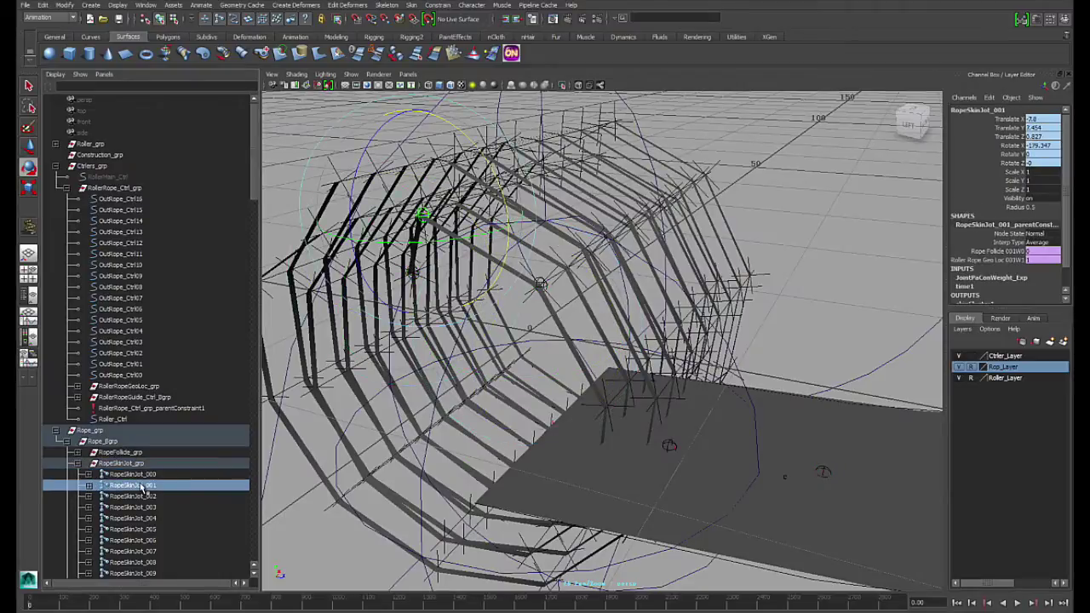
{"action": "left_click", "coordinate": [135, 528]}
{"action": "scroll", "coordinate": [144, 426], "scroll_direction": "down", "scroll_amount": 5}
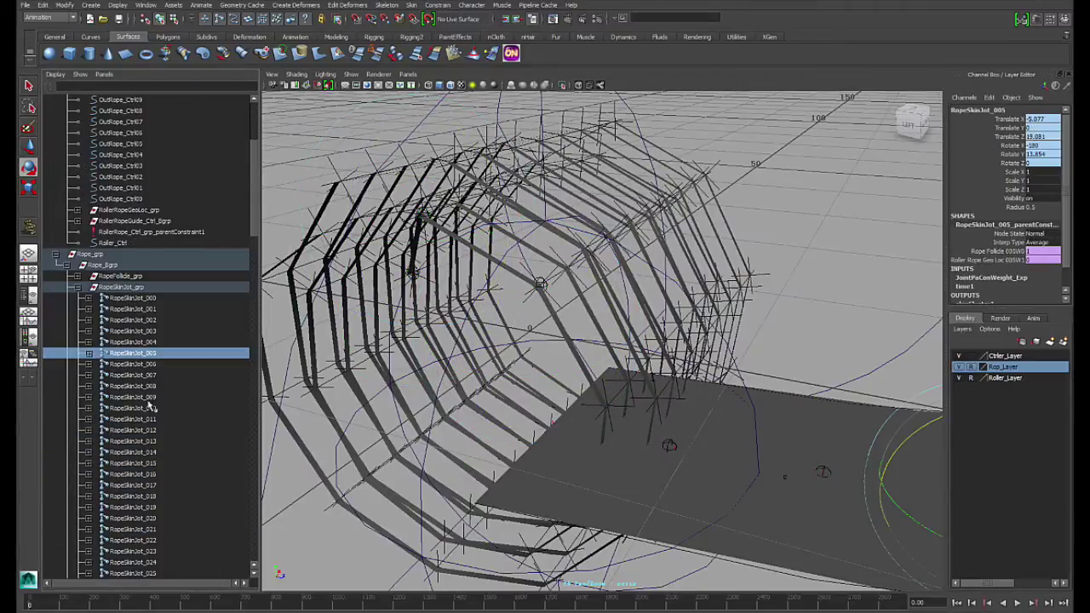
{"action": "left_click", "coordinate": [148, 344]}
{"action": "left_click", "coordinate": [150, 332]}
Step: Examine RopeSkinJot_003's parent constraint weights for the rope follicle and the roller rope locator
{"action": "left_click_drag", "start_coordinate": [588, 404], "coordinate": [601, 385], "text": "alt"}
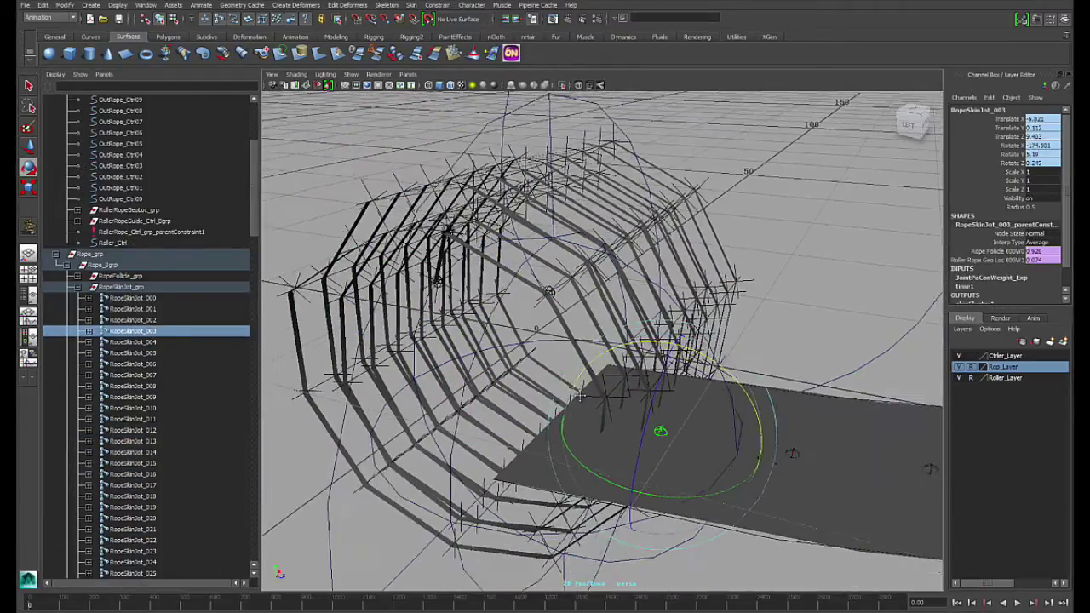
{"action": "middle_click_drag", "start_coordinate": [600, 385], "coordinate": [527, 382], "text": "alt"}
{"action": "left_click_drag", "start_coordinate": [526, 383], "coordinate": [540, 407], "text": "alt"}
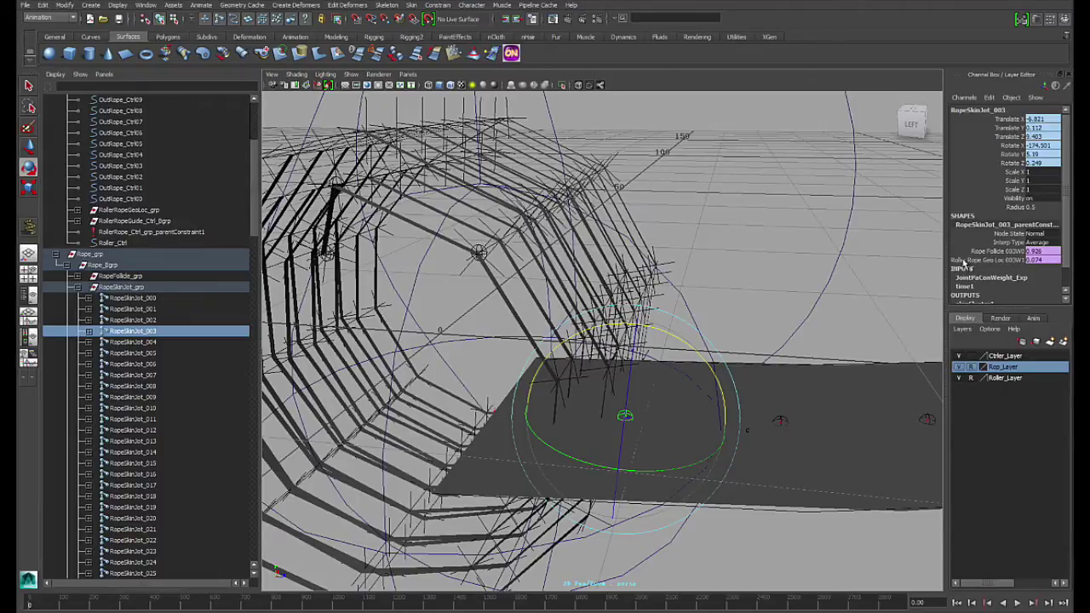
{"action": "left_click_drag", "start_coordinate": [779, 368], "coordinate": [632, 400], "text": "alt"}
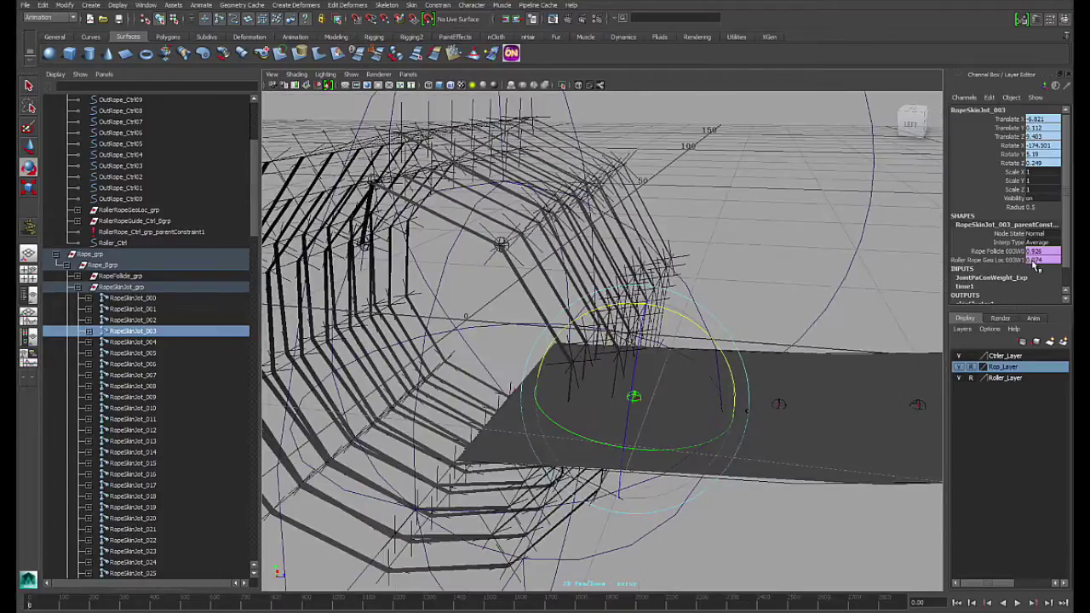
{"action": "left_click_drag", "start_coordinate": [507, 286], "coordinate": [525, 252], "text": "alt"}
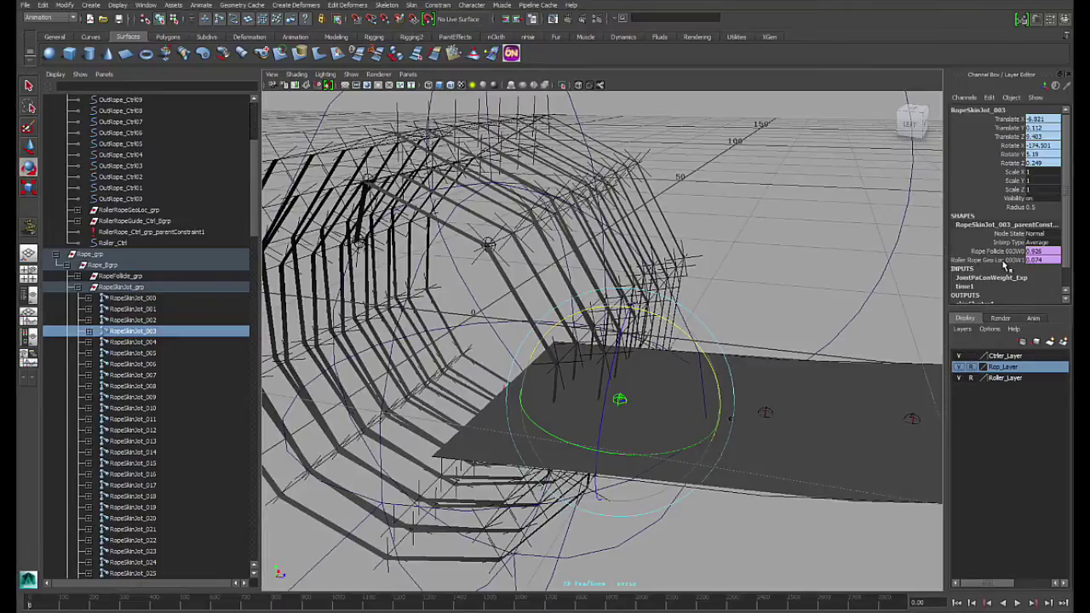
{"action": "left_click_drag", "start_coordinate": [561, 364], "coordinate": [734, 225], "text": "alt"}
Step: Rotate Roller_Ctrl to 85.572 in Rotate X and inspect the joint moving between the surface and the roller
{"action": "left_click", "coordinate": [824, 252]}
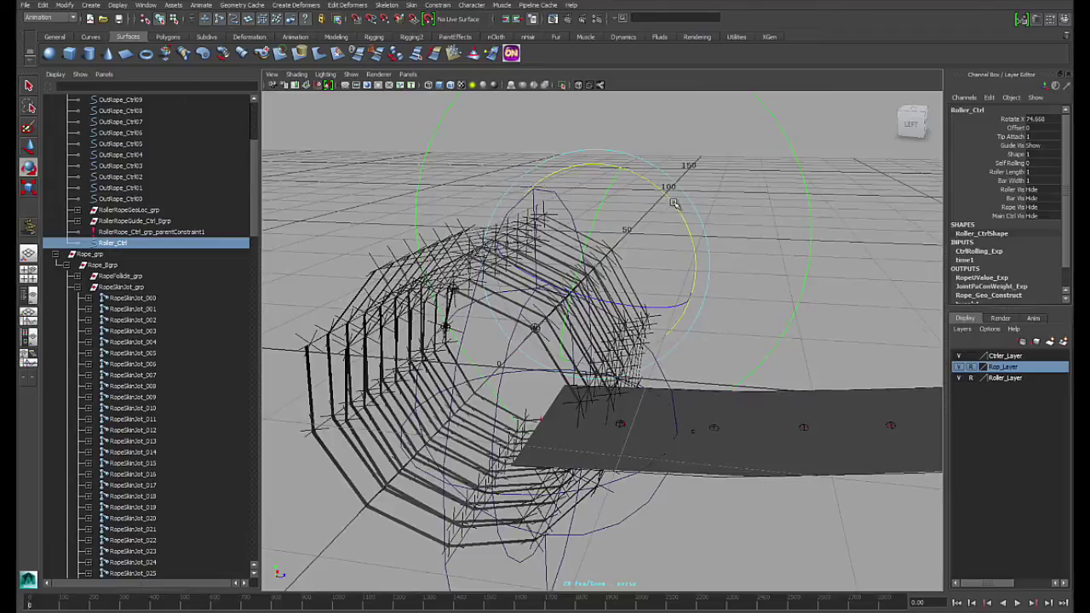
{"action": "left_click_drag", "start_coordinate": [674, 204], "coordinate": [665, 183]}
{"action": "left_click_drag", "start_coordinate": [822, 377], "coordinate": [670, 427], "text": "alt"}
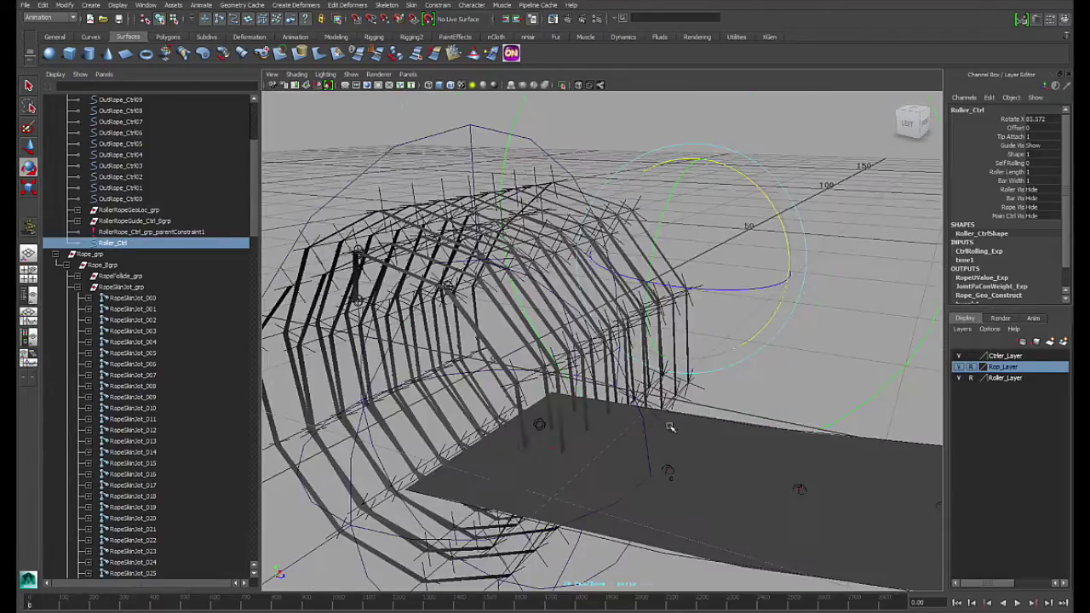
{"action": "left_click_drag", "start_coordinate": [517, 386], "coordinate": [559, 447], "text": "alt"}
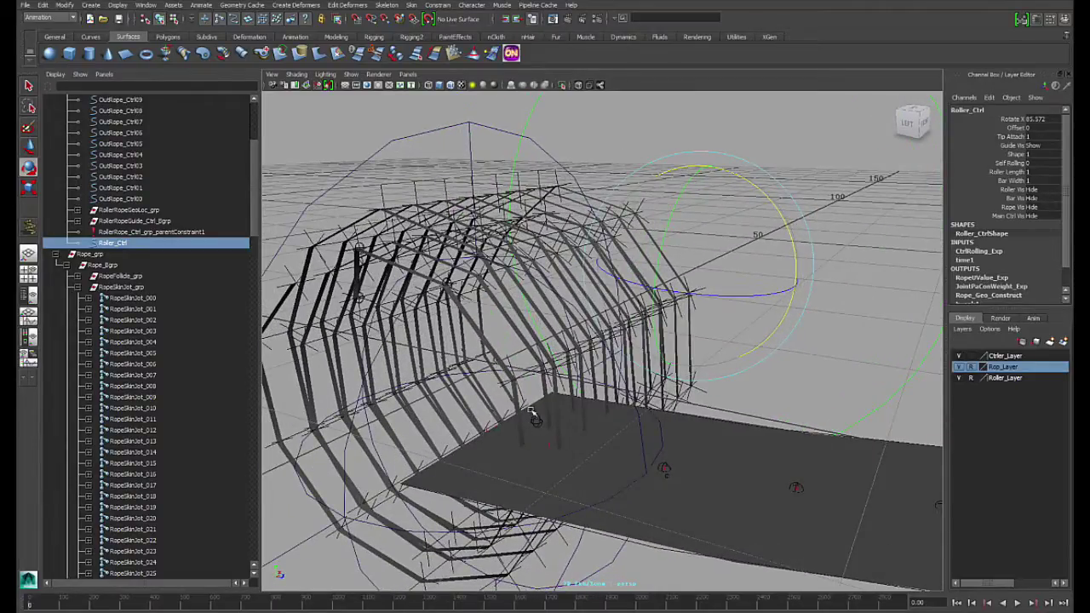
Step: Select RopeSkinJot_003 and examine its rope follicle and roller locator constraint weights at the surface's roller end
{"action": "left_click_drag", "start_coordinate": [530, 413], "coordinate": [557, 446], "text": "alt"}
{"action": "key", "text": "q"}
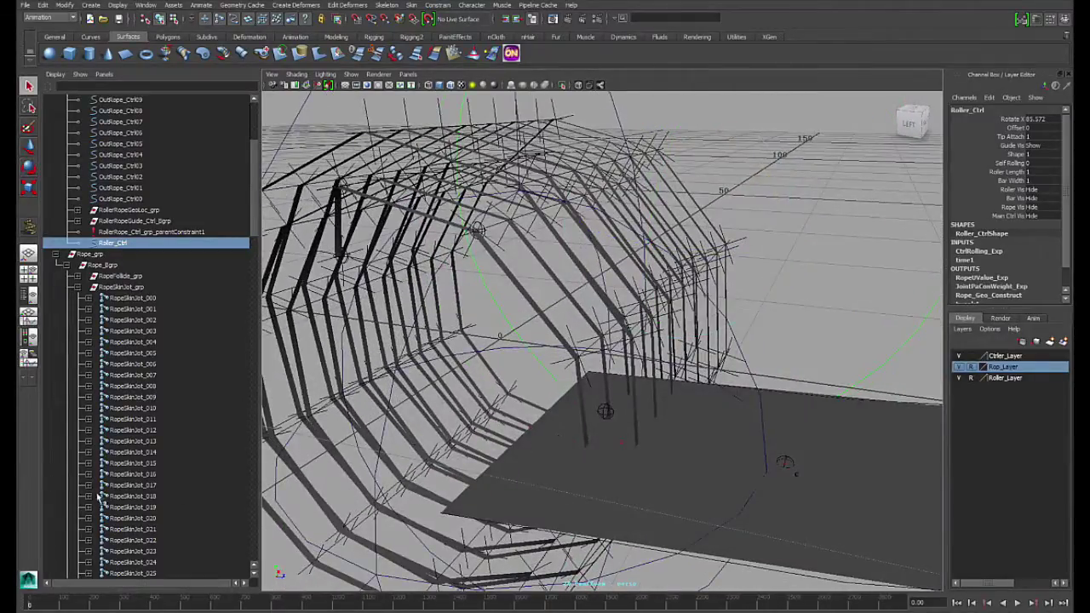
{"action": "left_click", "coordinate": [147, 332]}
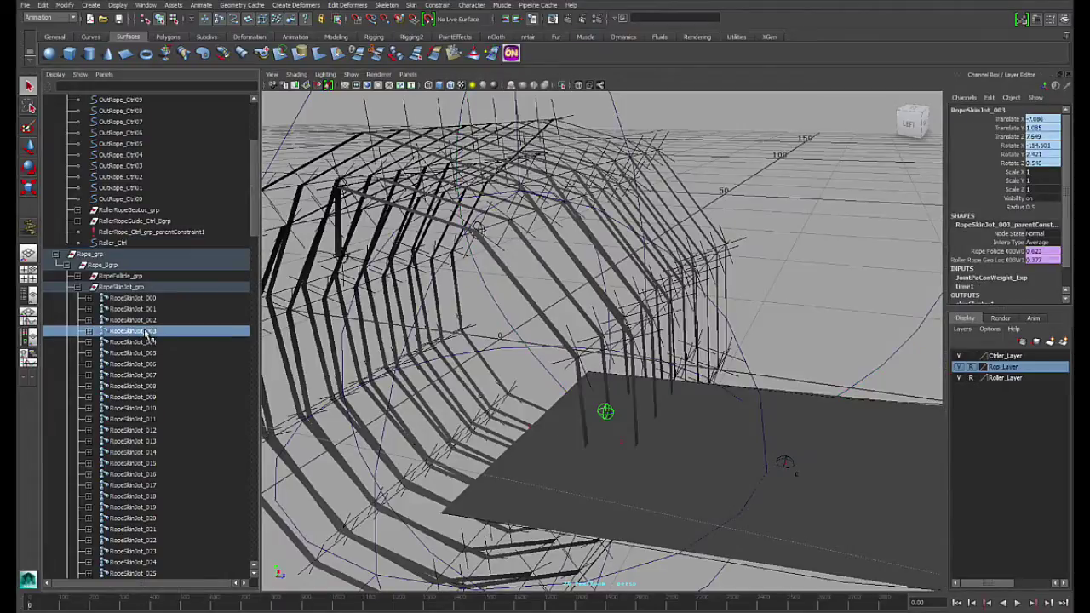
{"action": "left_click_drag", "start_coordinate": [584, 418], "coordinate": [544, 400], "text": "alt"}
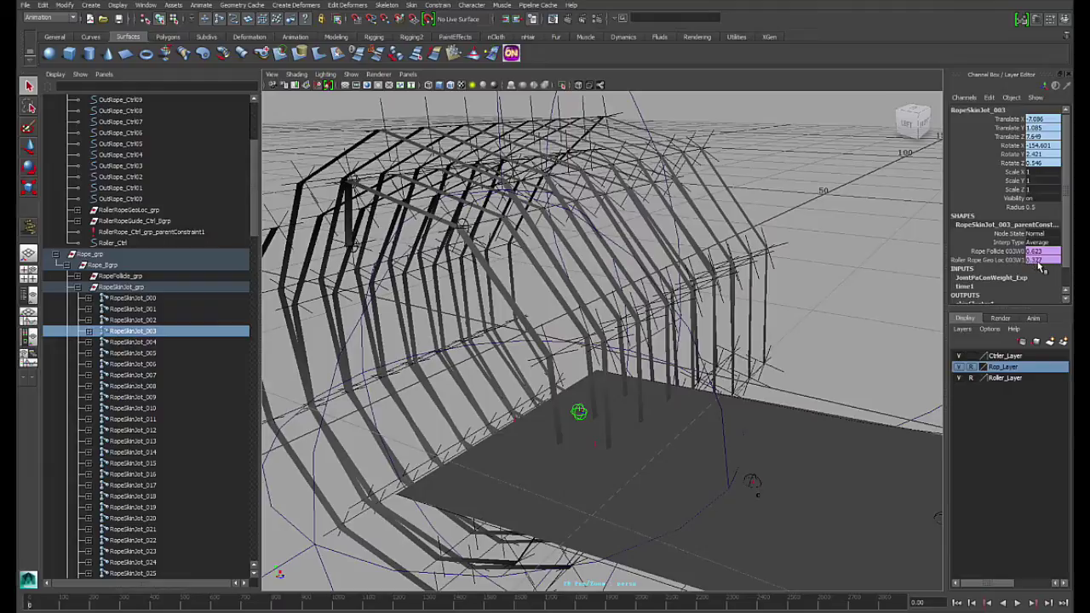
Step: Rotate Roller_Ctrl to 98.462 in Rotate X
{"action": "right_click_drag", "start_coordinate": [849, 293], "coordinate": [647, 330], "text": "alt"}
{"action": "left_click_drag", "start_coordinate": [520, 335], "coordinate": [598, 313], "text": "alt"}
{"action": "middle_click_drag", "start_coordinate": [688, 297], "coordinate": [647, 323], "text": "alt"}
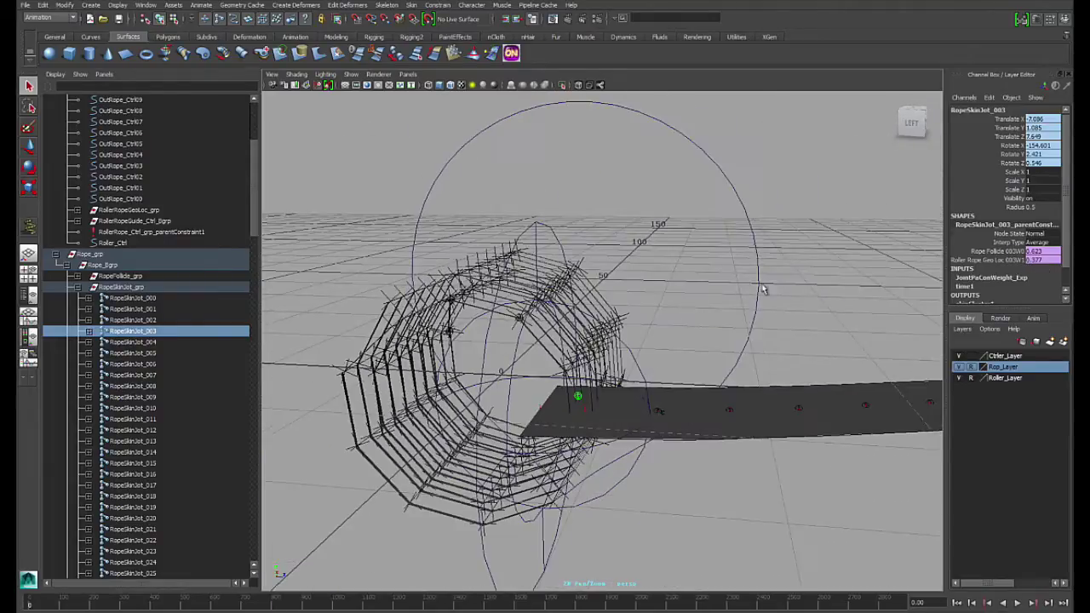
{"action": "left_click", "coordinate": [767, 286]}
{"action": "left_click_drag", "start_coordinate": [752, 295], "coordinate": [747, 290], "text": "alt"}
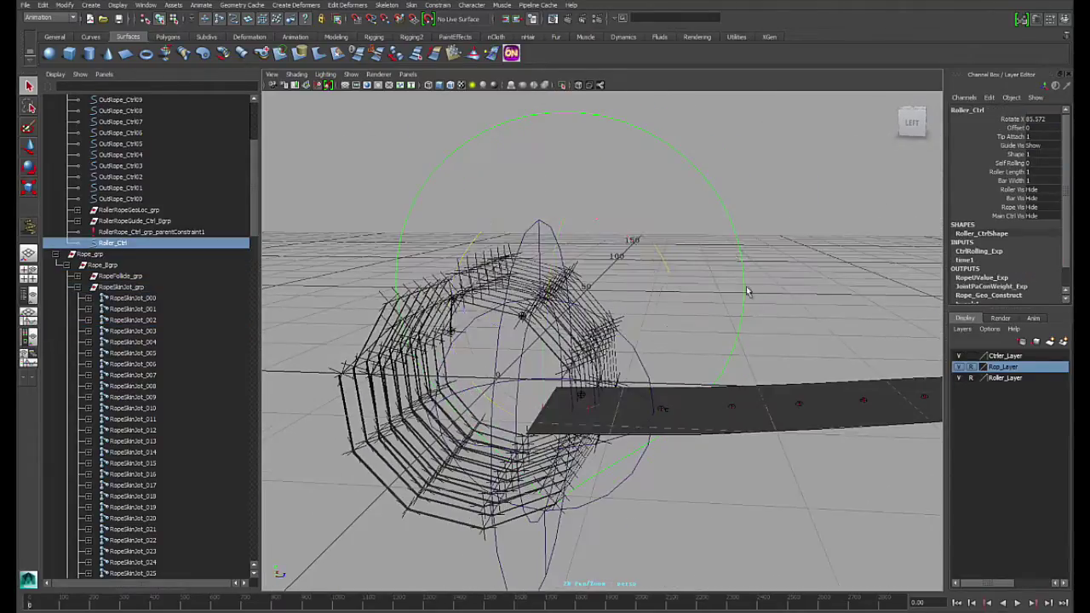
{"action": "key", "text": "e"}
{"action": "mouse_move", "coordinate": [616, 228]}
{"action": "left_mouse_down"}
{"action": "mouse_move", "coordinate": [596, 223]}
{"action": "mouse_move", "coordinate": [606, 226]}
{"action": "left_mouse_up"}
{"action": "right_click_drag", "start_coordinate": [660, 281], "coordinate": [785, 333], "text": "alt"}
{"action": "left_click_drag", "start_coordinate": [785, 334], "coordinate": [809, 377], "text": "alt"}
{"action": "left_click", "coordinate": [810, 377]}
Step: Select RopeSkinJot_003 and inspect its parent constraint weights and its position between the base surface and the roller guide
{"action": "left_click", "coordinate": [132, 331]}
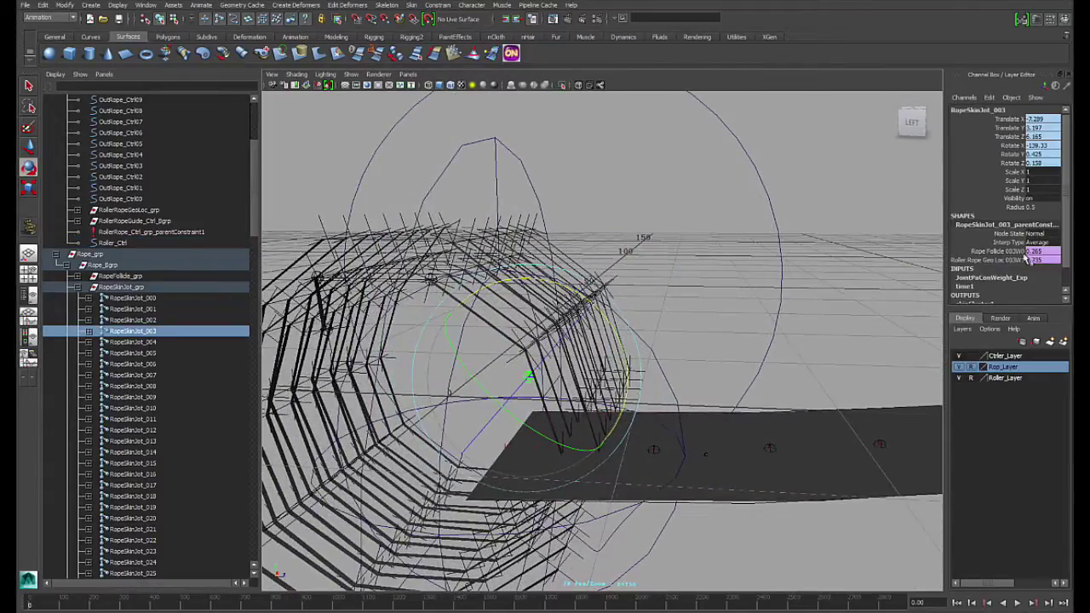
{"action": "left_click_drag", "start_coordinate": [533, 348], "coordinate": [460, 400], "text": "alt"}
{"action": "right_click_drag", "start_coordinate": [459, 400], "coordinate": [562, 409], "text": "alt"}
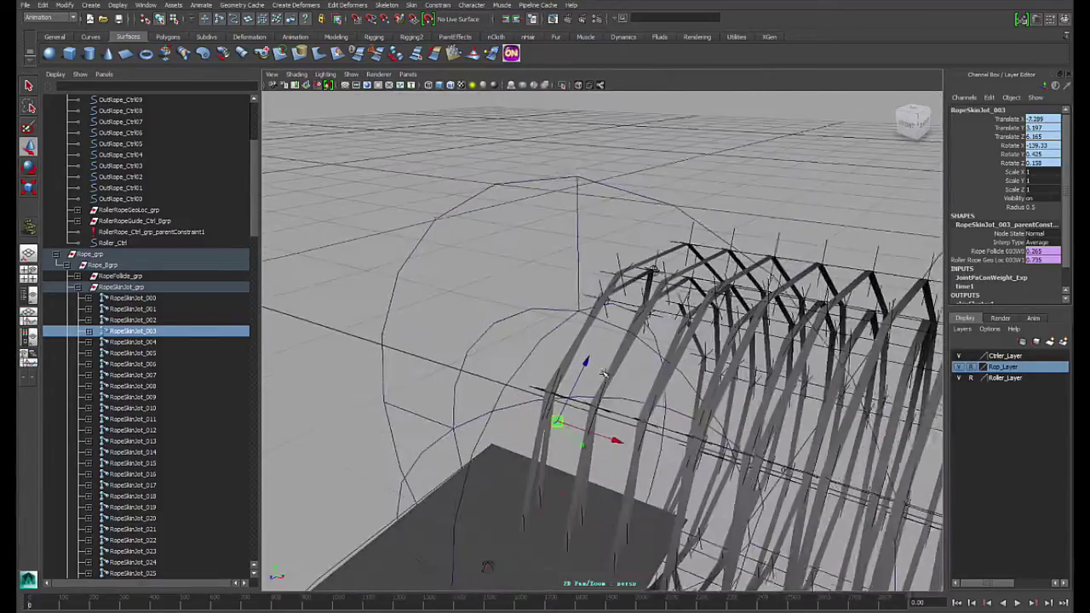
{"action": "left_click_drag", "start_coordinate": [562, 408], "coordinate": [627, 391], "text": "alt"}
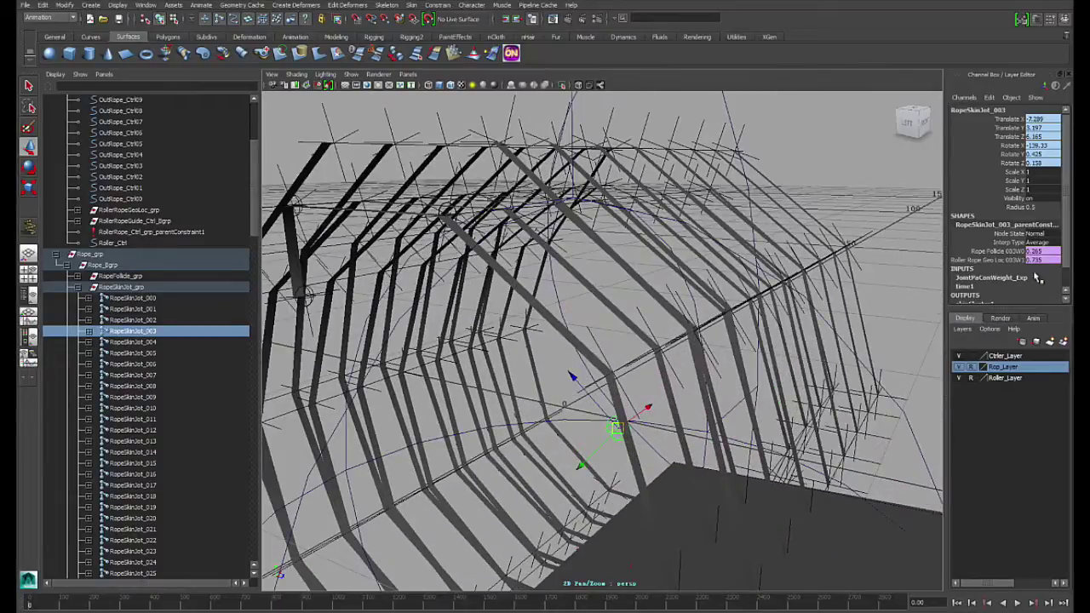
{"action": "left_click_drag", "start_coordinate": [779, 344], "coordinate": [747, 354], "text": "alt"}
{"action": "mouse_move", "coordinate": [651, 383]}
{"action": "left_mouse_down", "text": "alt"}
{"action": "mouse_move", "coordinate": [634, 417]}
{"action": "mouse_move", "coordinate": [638, 379]}
{"action": "mouse_move", "coordinate": [616, 389]}
{"action": "mouse_move", "coordinate": [610, 380]}
{"action": "mouse_move", "coordinate": [660, 381]}
{"action": "mouse_move", "coordinate": [634, 383]}
{"action": "left_mouse_up", "text": "alt"}
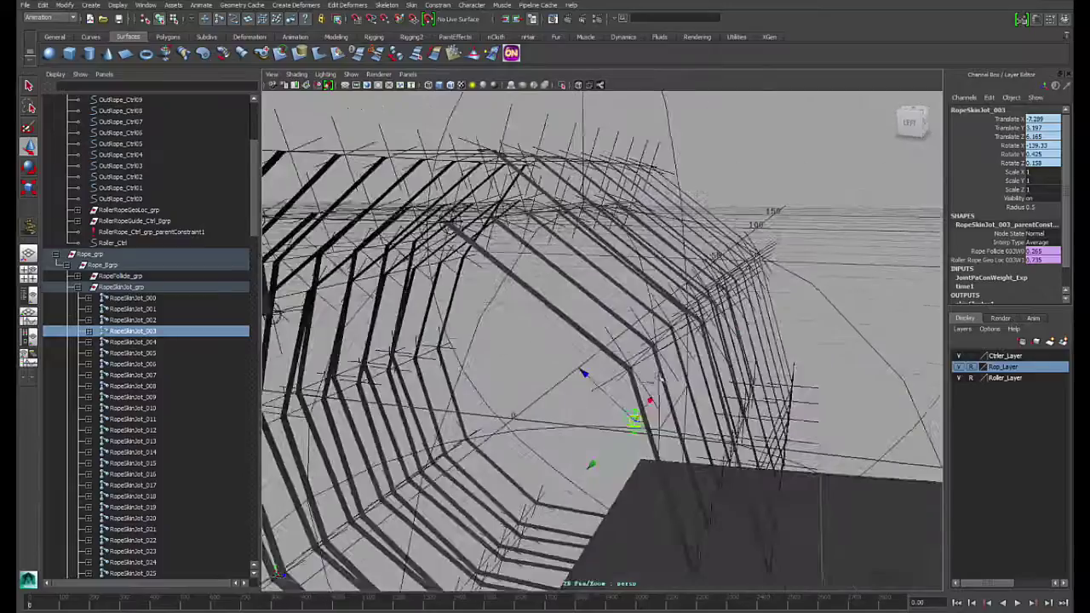
Step: Rotate Roller_Ctrl to 121.969 in Rotate X and deselect it
{"action": "scroll", "coordinate": [870, 323], "scroll_direction": "down", "scroll_amount": 5}
{"action": "left_click", "coordinate": [867, 256]}
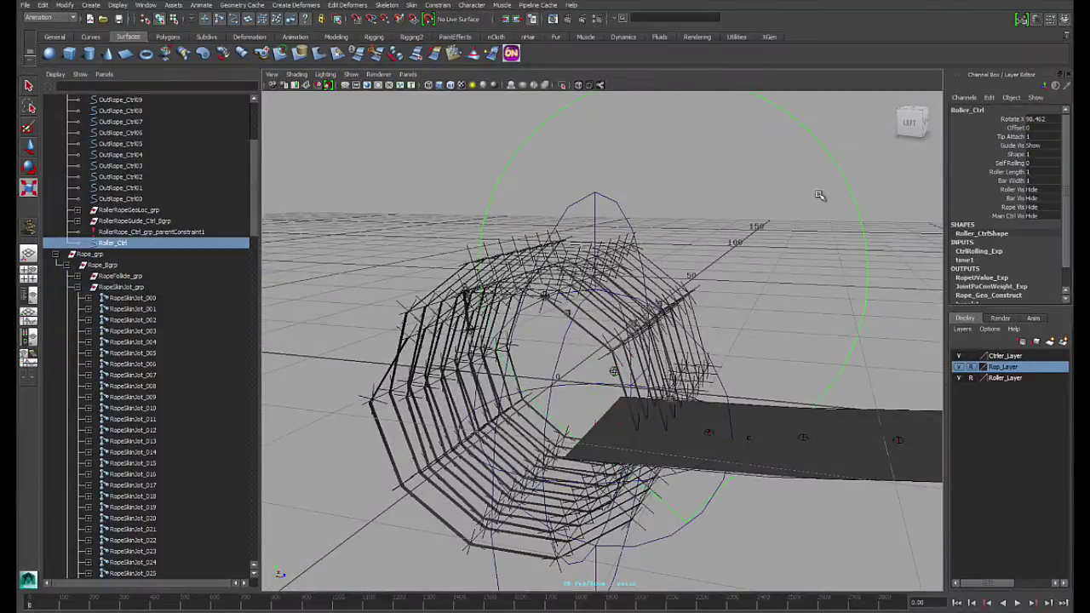
{"action": "key", "text": "e"}
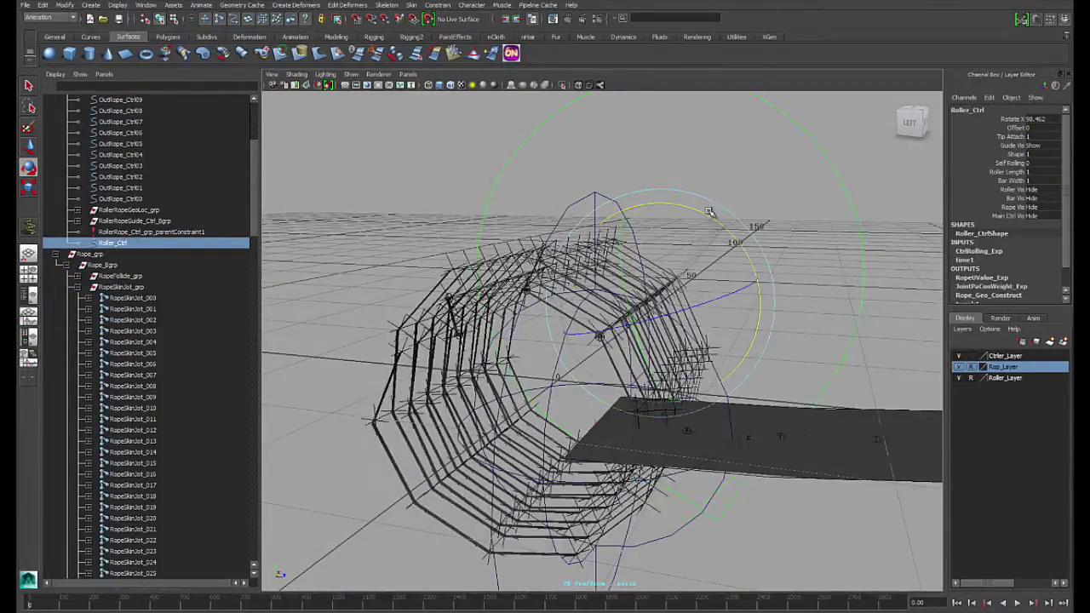
{"action": "left_click", "coordinate": [810, 242]}
{"action": "left_click_drag", "start_coordinate": [811, 242], "coordinate": [506, 317], "text": "alt"}
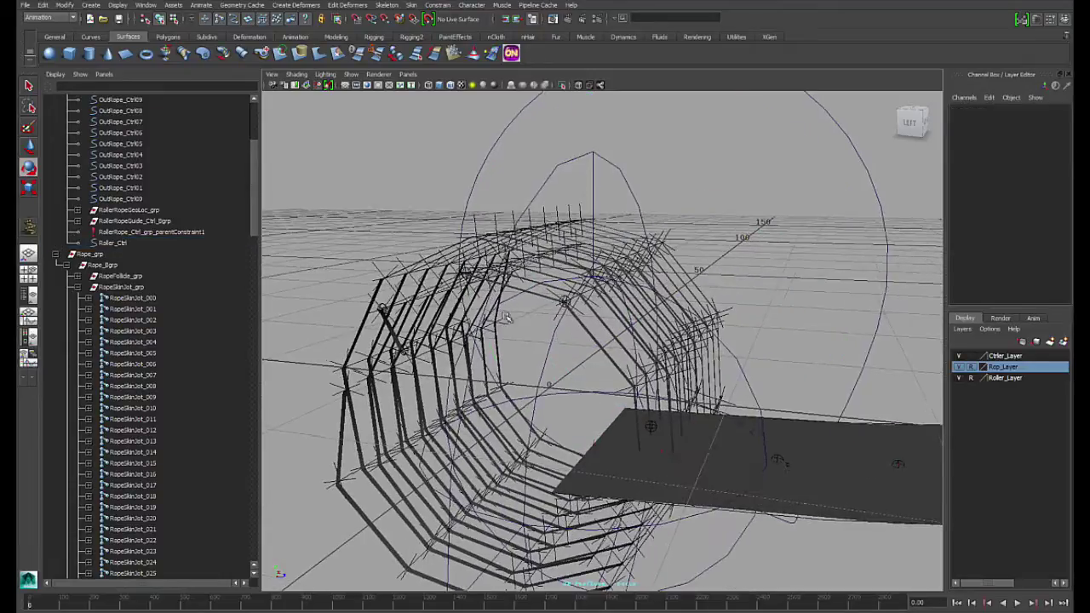
Step: Select RopeSkinJot_003 again and examine its constraint weights and placement on the helical roller guide
{"action": "left_click", "coordinate": [140, 331]}
{"action": "right_click_drag", "start_coordinate": [383, 477], "coordinate": [479, 487], "text": "alt"}
{"action": "left_click_drag", "start_coordinate": [591, 424], "coordinate": [613, 440], "text": "alt"}
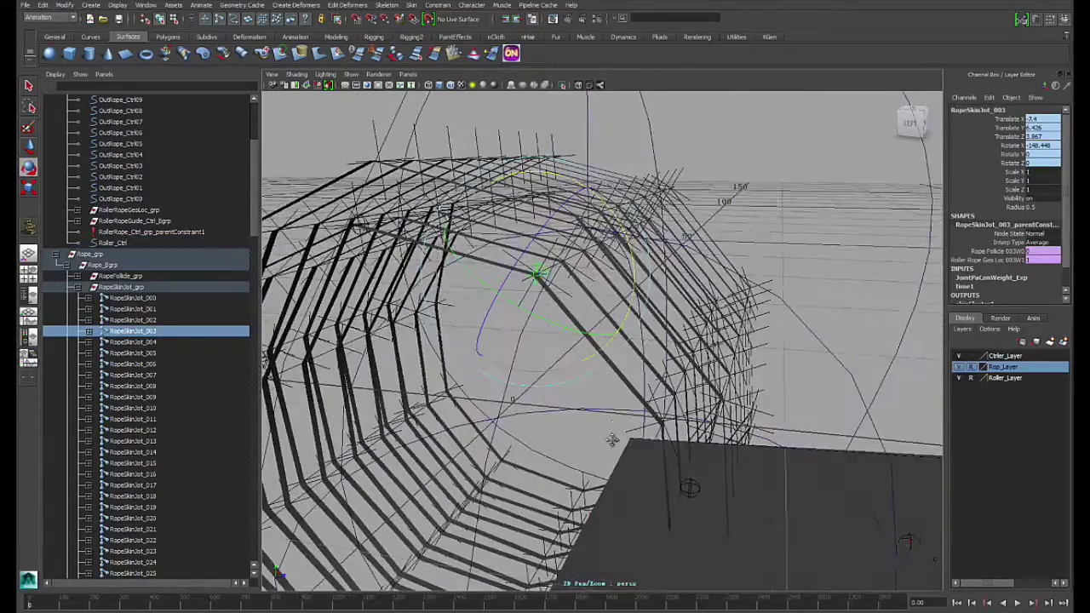
{"action": "middle_click_drag", "start_coordinate": [657, 393], "coordinate": [656, 439], "text": "alt"}
{"action": "left_click_drag", "start_coordinate": [657, 439], "coordinate": [730, 390], "text": "alt"}
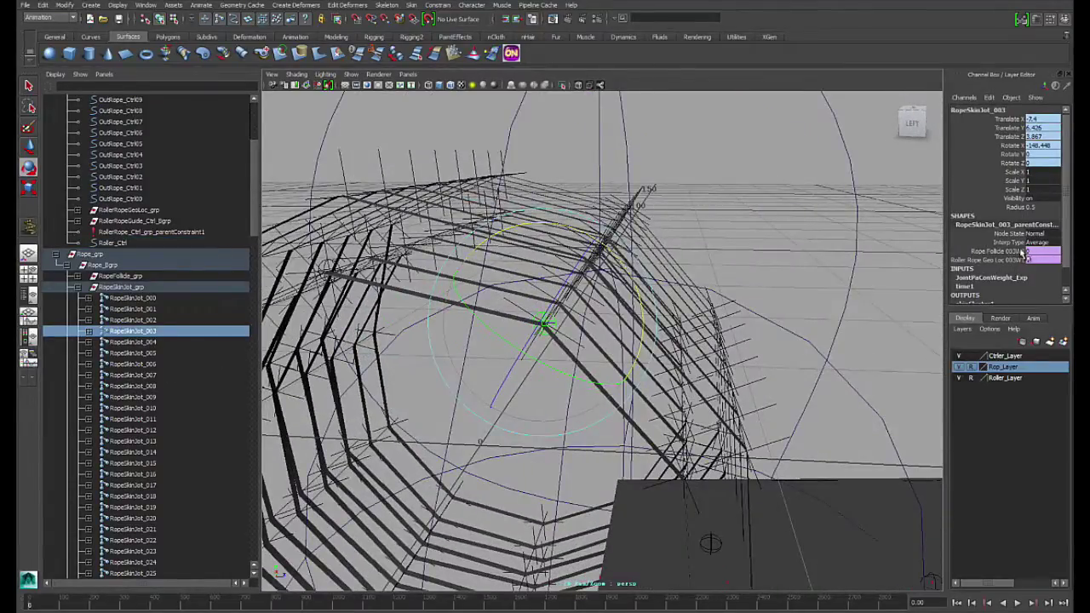
{"action": "left_click_drag", "start_coordinate": [506, 457], "coordinate": [644, 505], "text": "alt"}
{"action": "left_click_drag", "start_coordinate": [883, 289], "coordinate": [858, 332], "text": "alt"}
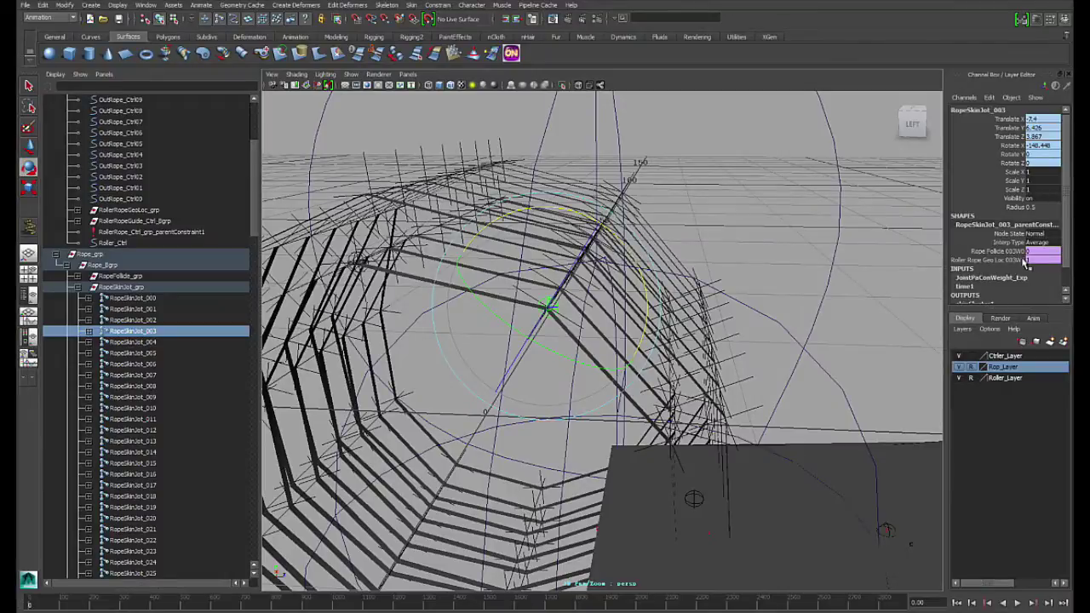
{"action": "left_click_drag", "start_coordinate": [624, 333], "coordinate": [529, 302], "text": "alt"}
{"action": "left_click_drag", "start_coordinate": [444, 332], "coordinate": [692, 401], "text": "alt"}
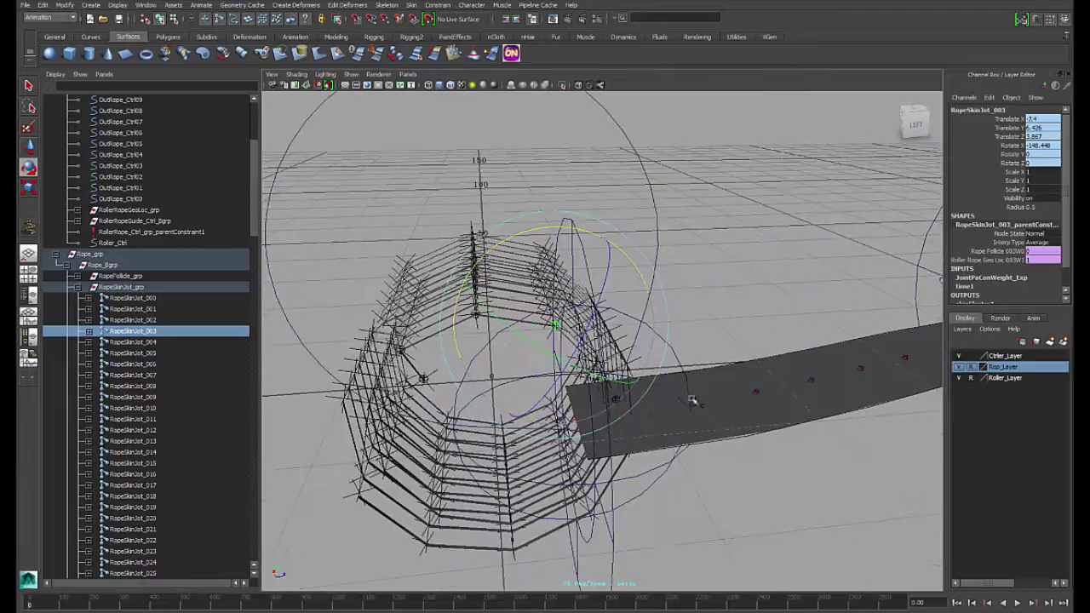
Step: Examine the whole rope from the helical roller guide along the bent base surface to the outer rope controls
{"action": "left_click_drag", "start_coordinate": [527, 365], "coordinate": [735, 361], "text": "alt"}
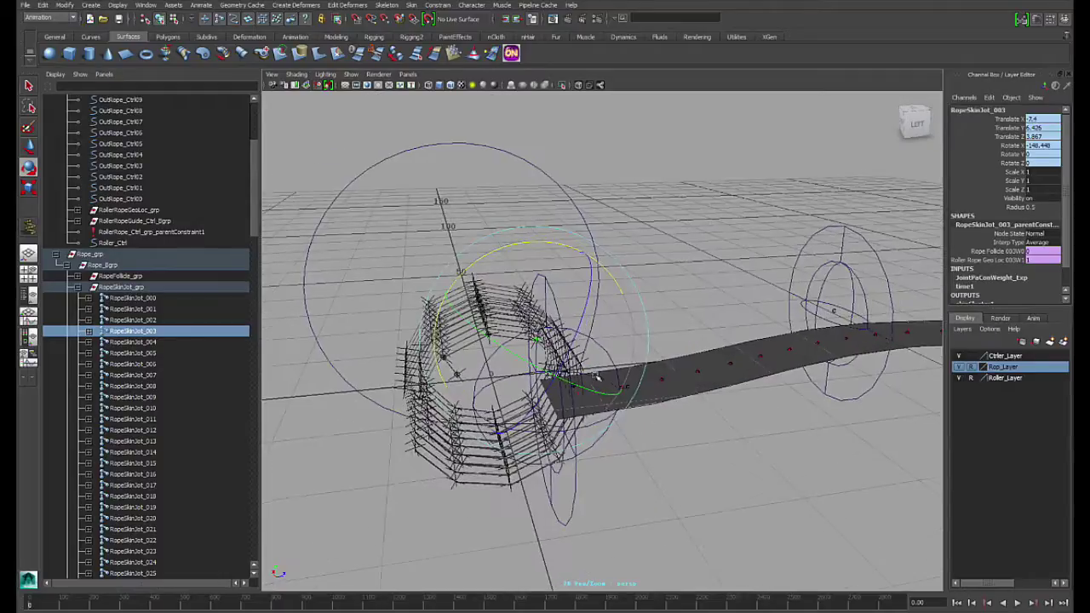
{"action": "left_click_drag", "start_coordinate": [530, 369], "coordinate": [528, 395], "text": "alt"}
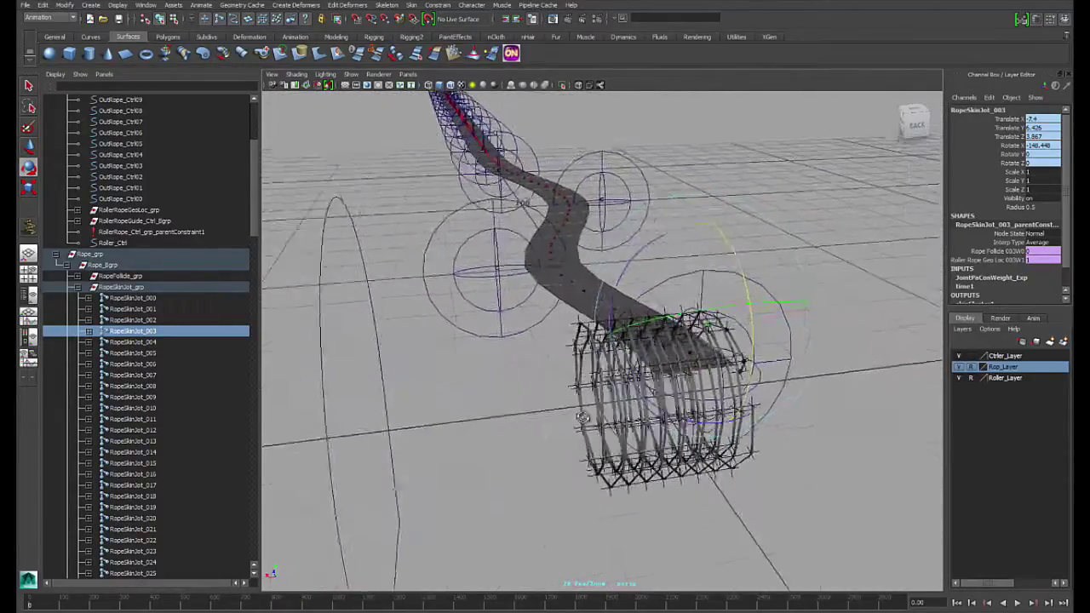
{"action": "left_click_drag", "start_coordinate": [582, 417], "coordinate": [694, 438], "text": "alt"}
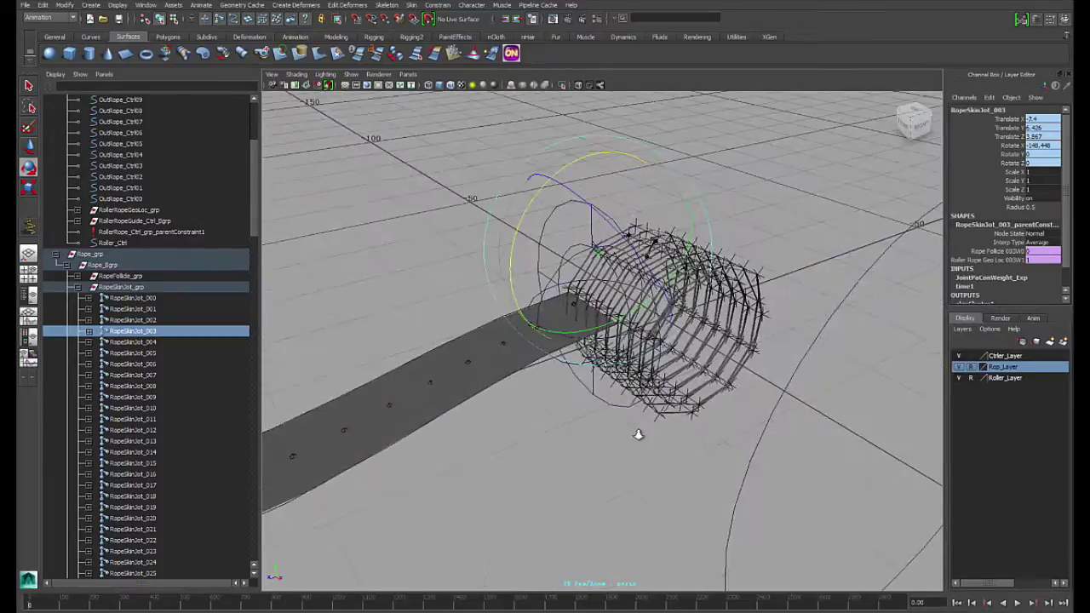
{"action": "left_click_drag", "start_coordinate": [624, 451], "coordinate": [428, 426], "text": "alt"}
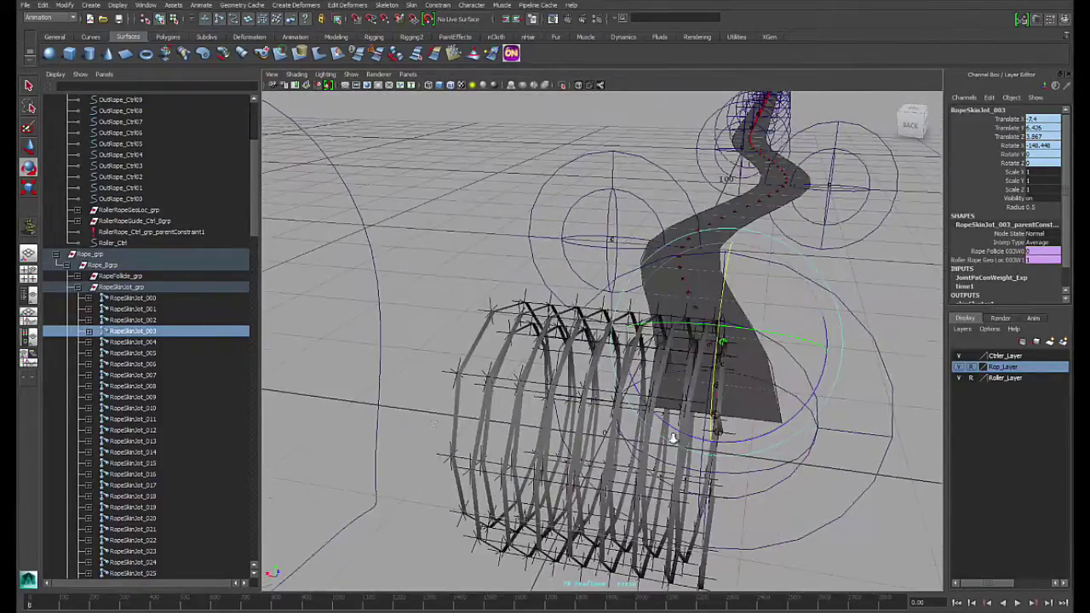
{"action": "scroll", "coordinate": [675, 431], "scroll_direction": "down", "scroll_amount": 5}
{"action": "left_click_drag", "start_coordinate": [684, 423], "coordinate": [641, 400], "text": "alt"}
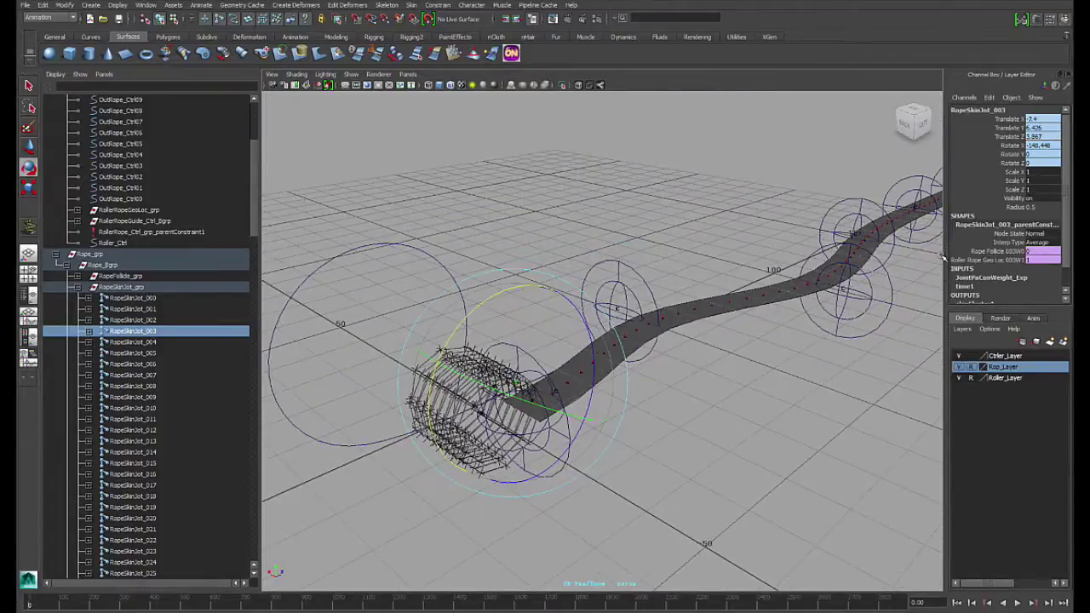
{"action": "left_click_drag", "start_coordinate": [943, 258], "coordinate": [885, 209], "text": "alt"}
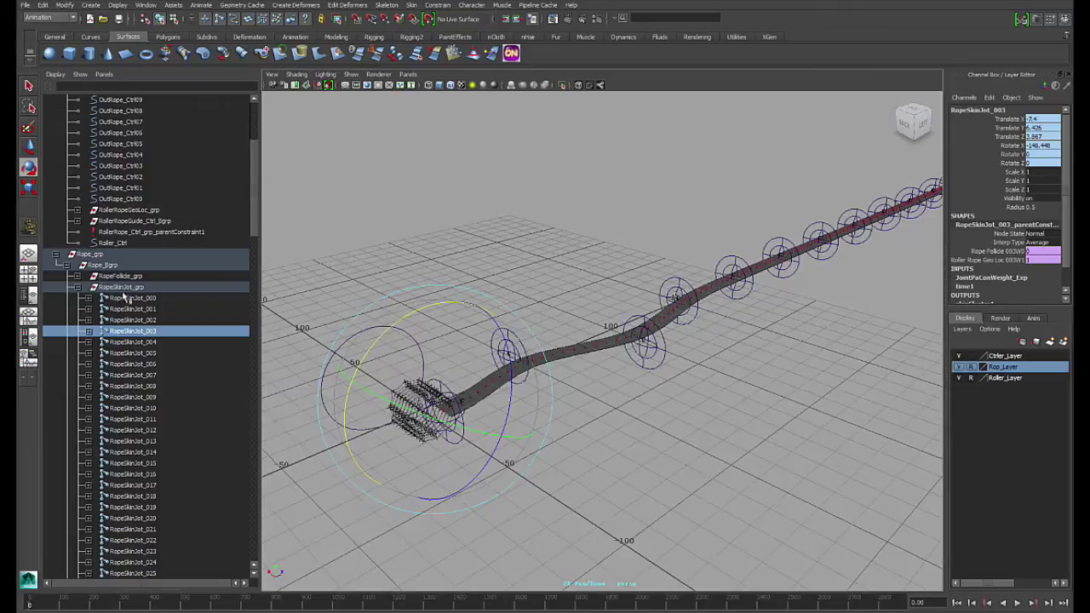
Step: Look through the RopeSkinJot list in the outliner and compare it with the joints along the base surface
{"action": "left_click_drag", "start_coordinate": [254, 221], "coordinate": [255, 551]}
{"action": "left_click_drag", "start_coordinate": [253, 485], "coordinate": [238, 164]}
{"action": "scroll", "coordinate": [669, 528], "scroll_direction": "up", "scroll_amount": 3}
{"action": "middle_click_drag", "start_coordinate": [655, 484], "coordinate": [662, 477], "text": "alt"}
{"action": "right_click_drag", "start_coordinate": [661, 477], "coordinate": [665, 425], "text": "alt"}
{"action": "left_click_drag", "start_coordinate": [664, 426], "coordinate": [510, 433], "text": "alt"}
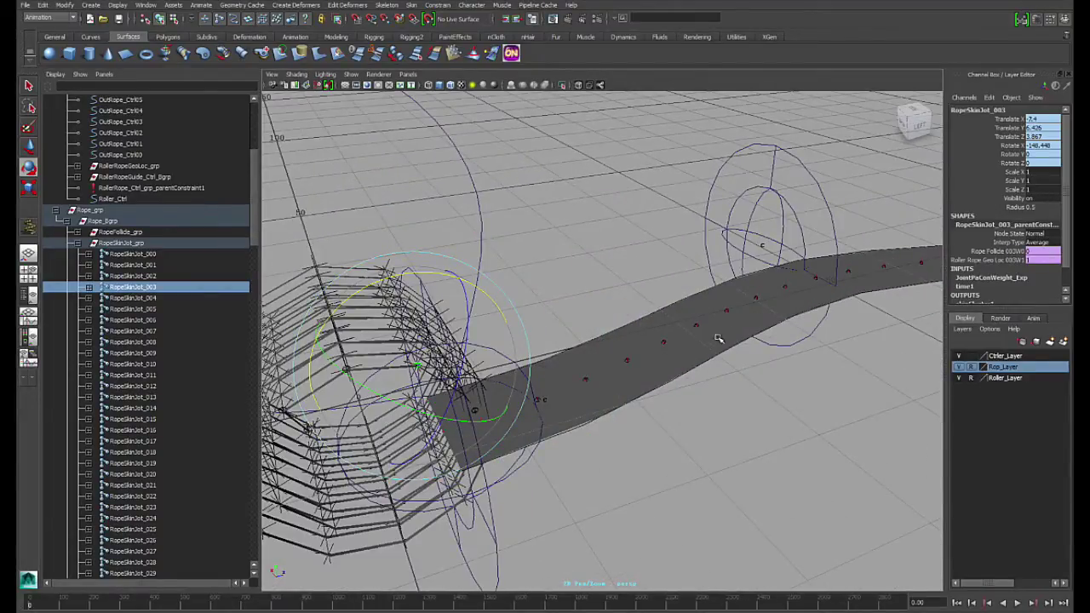
Step: Inspect the roller guide from the side and the joints where the base surface meets it
{"action": "left_click_drag", "start_coordinate": [749, 322], "coordinate": [808, 308], "text": "alt"}
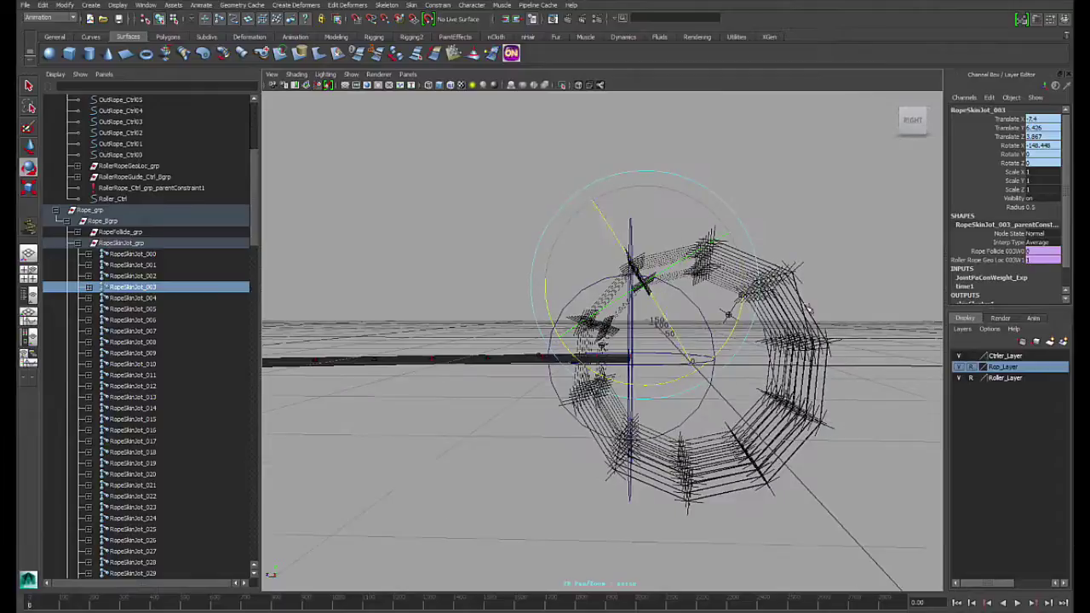
{"action": "left_click_drag", "start_coordinate": [807, 379], "coordinate": [670, 362], "text": "alt"}
{"action": "left_click_drag", "start_coordinate": [542, 298], "coordinate": [427, 297], "text": "alt"}
{"action": "key", "text": "w"}
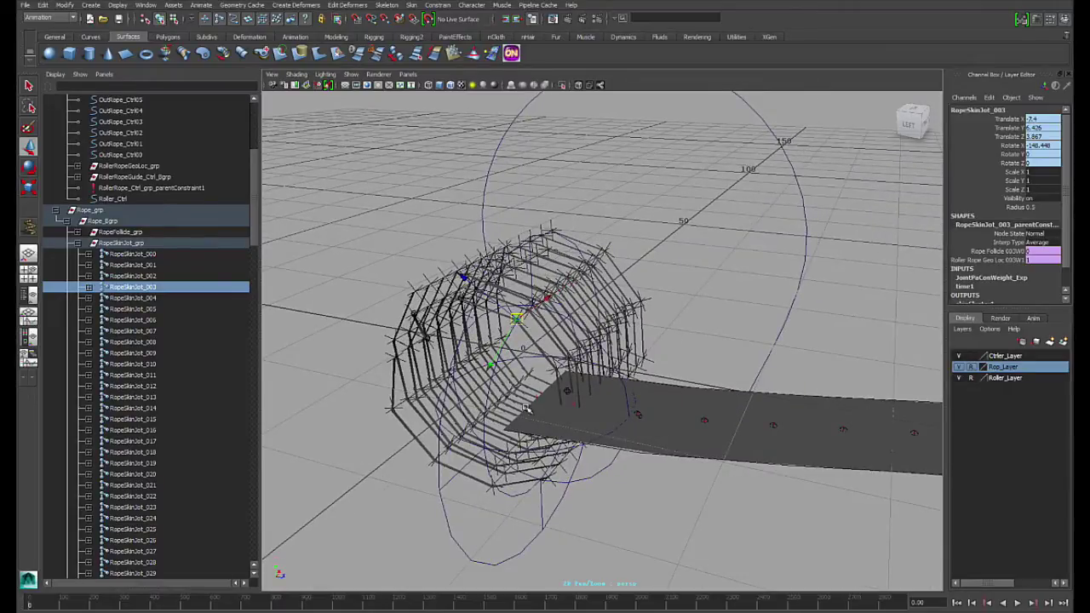
{"action": "left_click_drag", "start_coordinate": [649, 310], "coordinate": [546, 363], "text": "alt"}
{"action": "left_click_drag", "start_coordinate": [595, 307], "coordinate": [665, 328], "text": "alt"}
{"action": "left_click_drag", "start_coordinate": [761, 356], "coordinate": [630, 345], "text": "alt"}
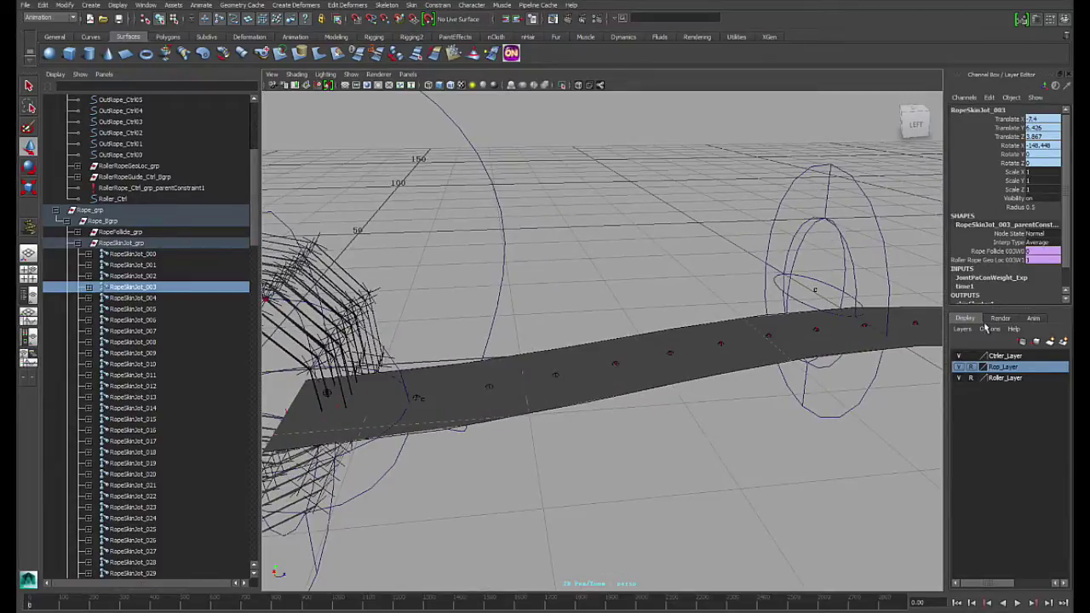
{"action": "left_click_drag", "start_coordinate": [740, 337], "coordinate": [565, 242], "text": "alt"}
Step: Select Roller_Ctrl and undo its last rotation
{"action": "left_click", "coordinate": [595, 269]}
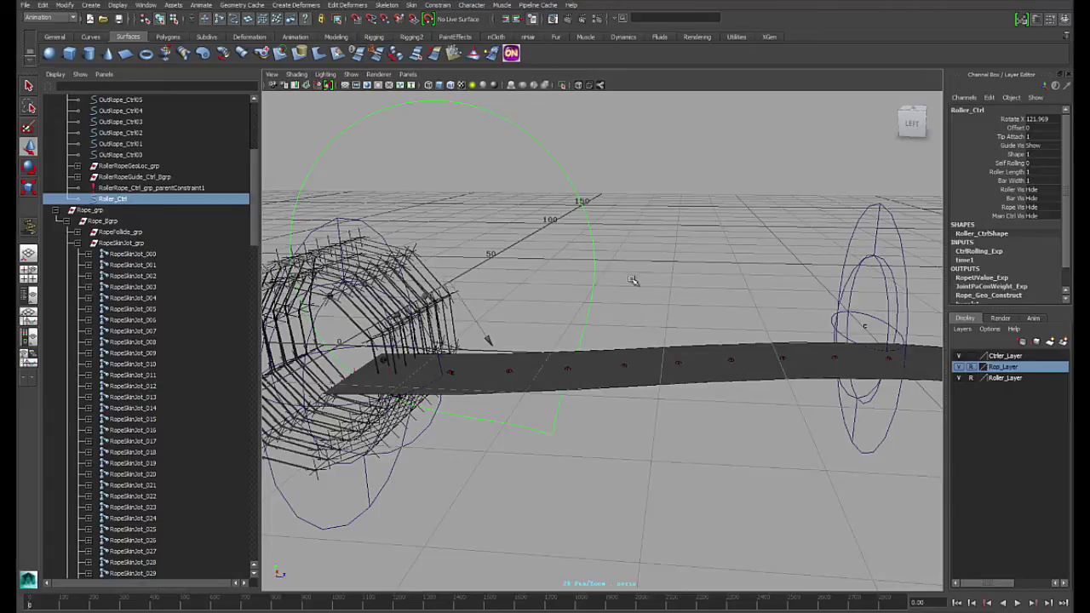
{"action": "left_click_drag", "start_coordinate": [590, 295], "coordinate": [599, 266], "text": "alt"}
{"action": "key", "text": "z"}
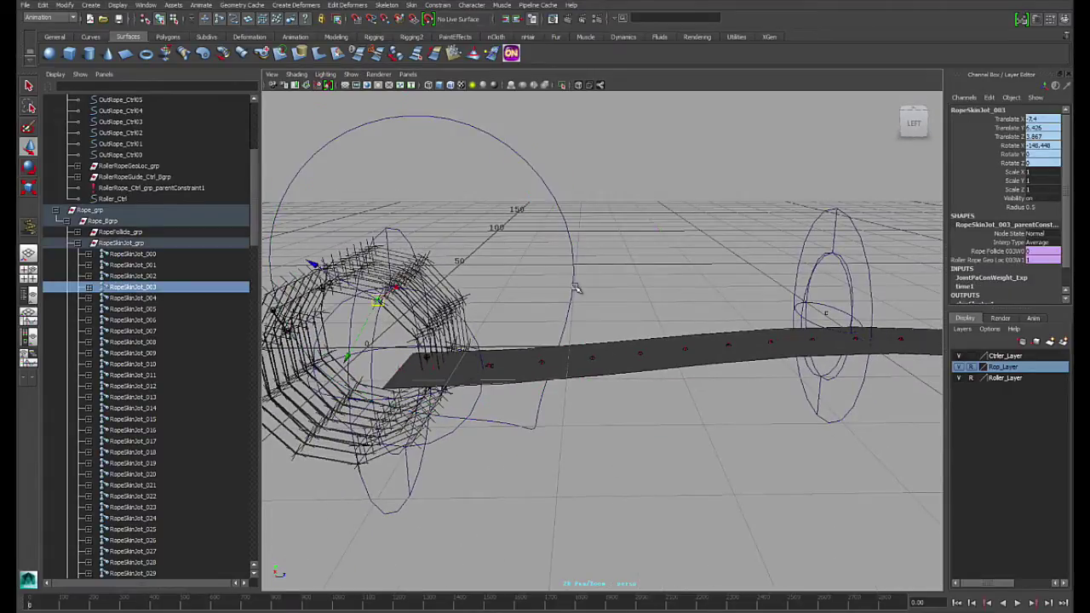
{"action": "left_click", "coordinate": [568, 288]}
{"action": "key", "text": "z"}
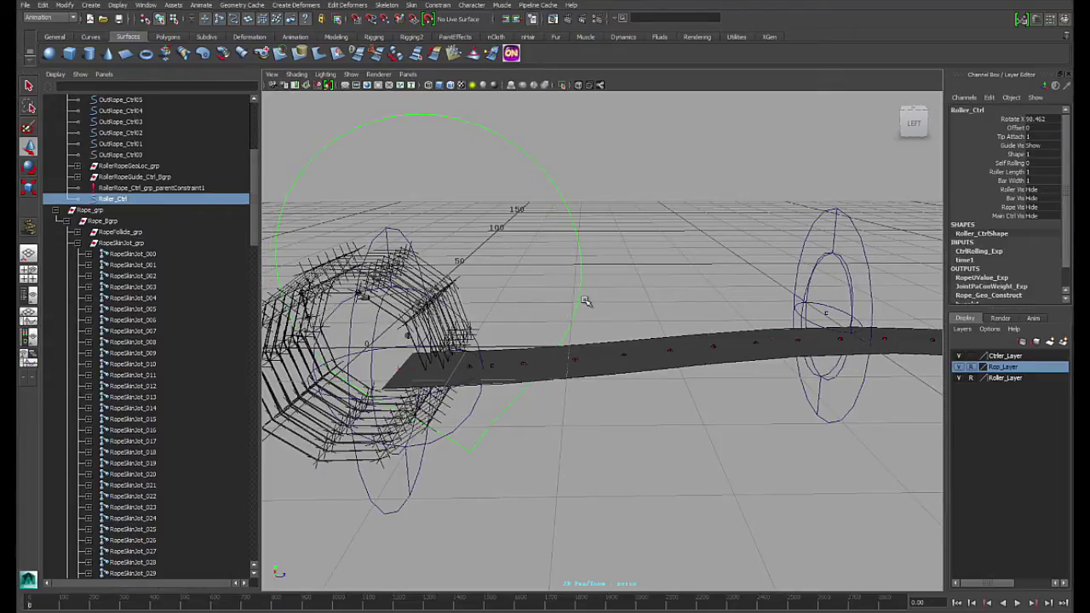
Step: Select OutRope_Ctrl01 and examine the bend and joint spacing of the base surface around it
{"action": "left_click_drag", "start_coordinate": [586, 300], "coordinate": [587, 389], "text": "alt"}
{"action": "left_click", "coordinate": [675, 333]}
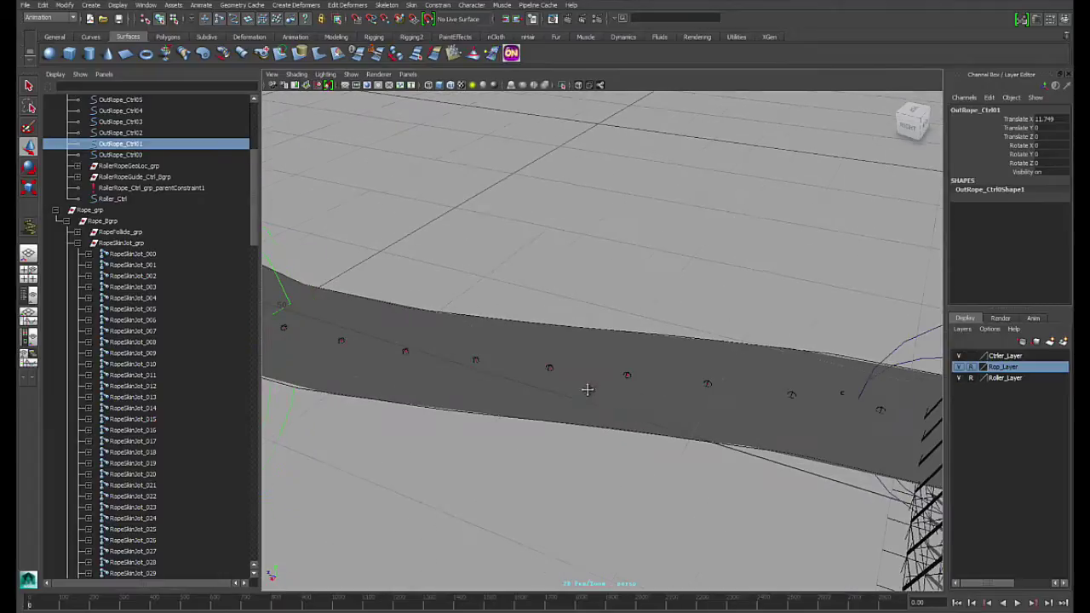
{"action": "left_click_drag", "start_coordinate": [854, 406], "coordinate": [449, 364], "text": "alt"}
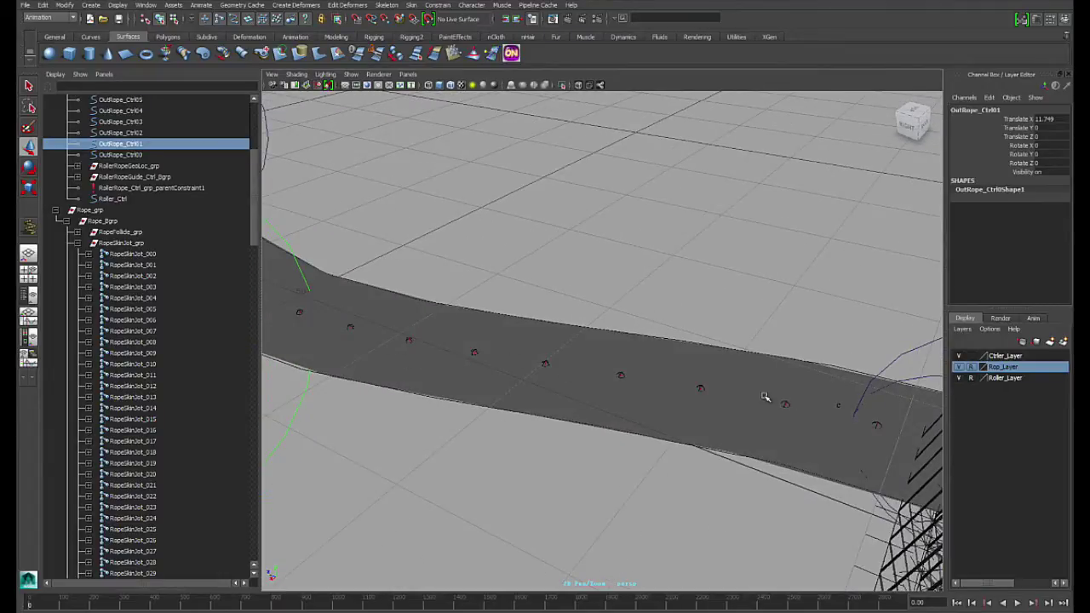
{"action": "left_click_drag", "start_coordinate": [764, 397], "coordinate": [577, 380], "text": "alt"}
{"action": "middle_click_drag", "start_coordinate": [576, 380], "coordinate": [614, 457], "text": "alt"}
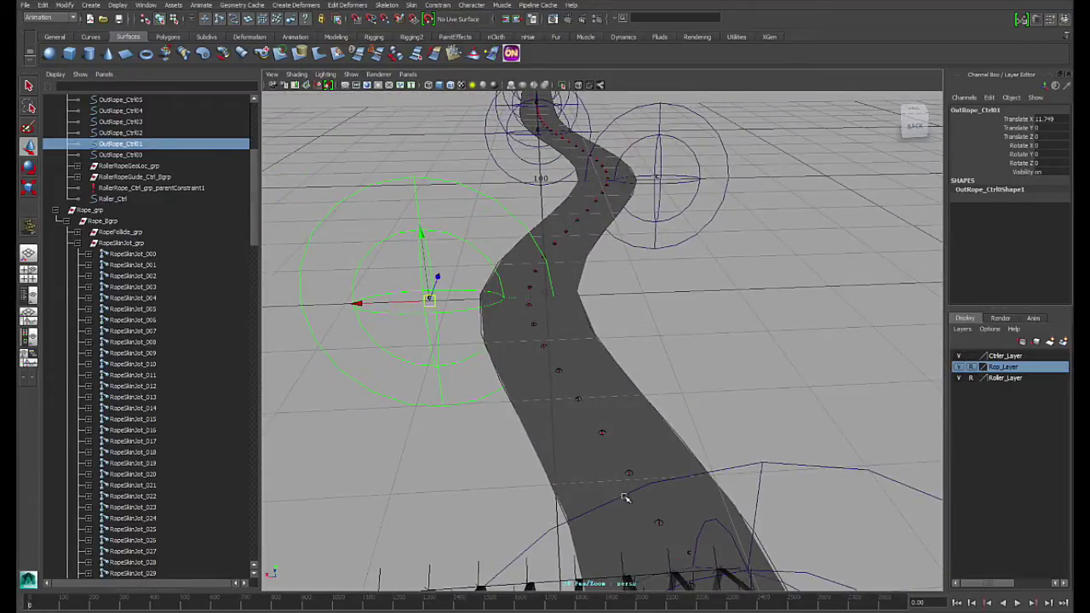
{"action": "left_click_drag", "start_coordinate": [558, 335], "coordinate": [432, 337], "text": "alt"}
{"action": "left_click_drag", "start_coordinate": [517, 351], "coordinate": [642, 374], "text": "alt"}
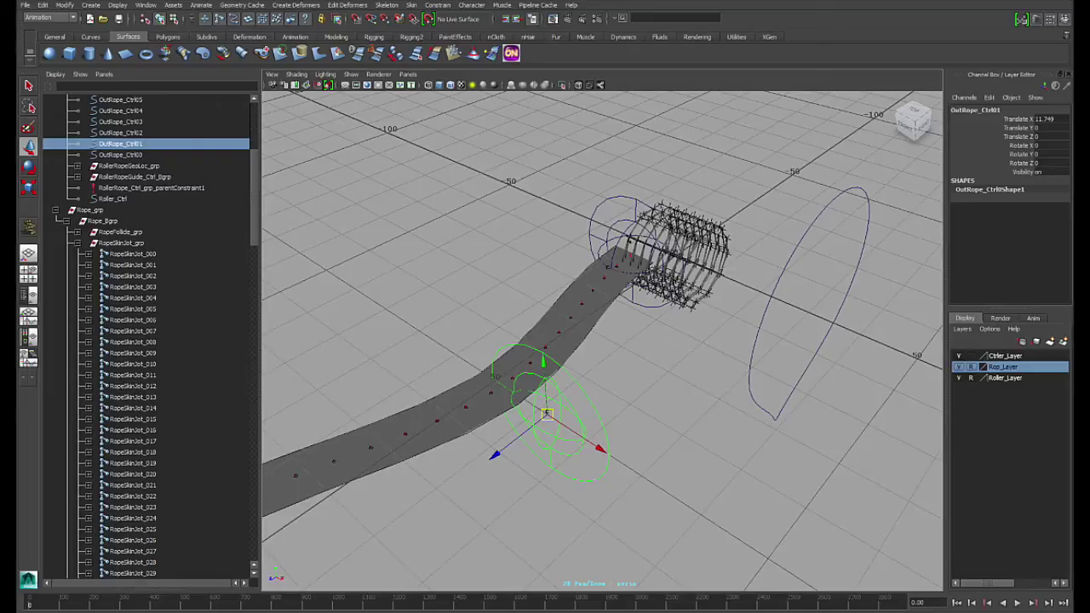